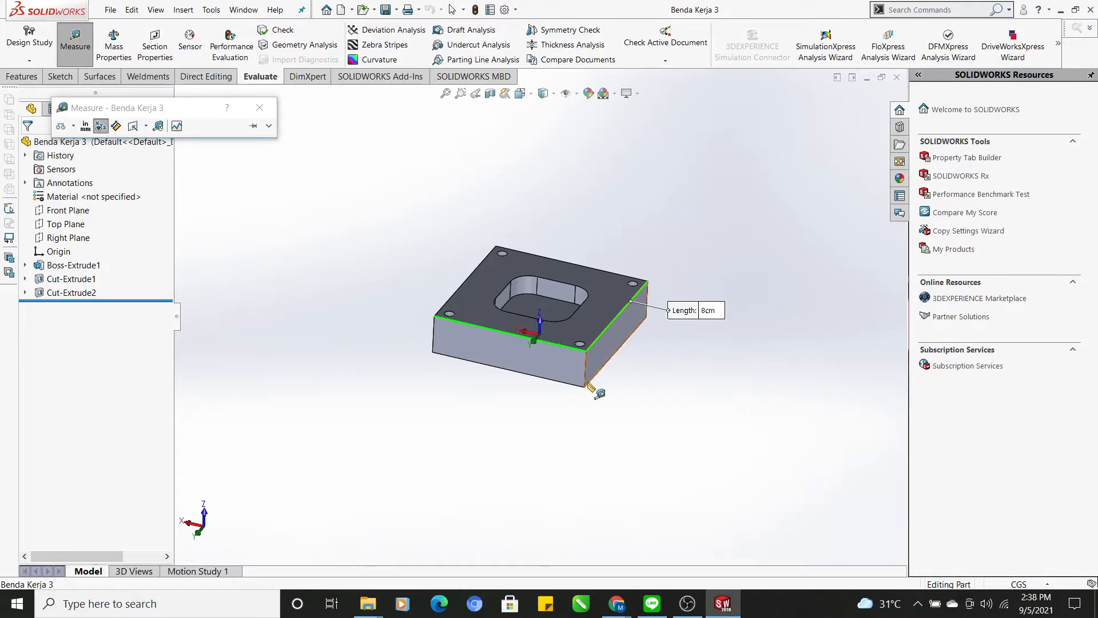
Step: Measure the block's vertical corner edge and the diameter of one corner hole
{"action": "left_click", "coordinate": [585, 374]}
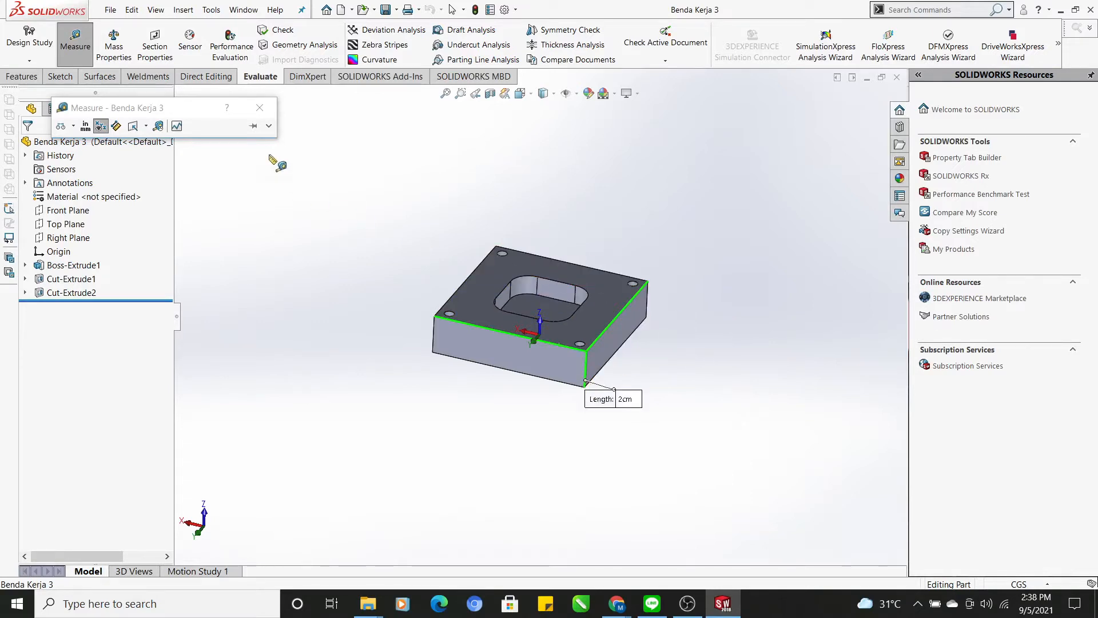
{"action": "left_click", "coordinate": [260, 108]}
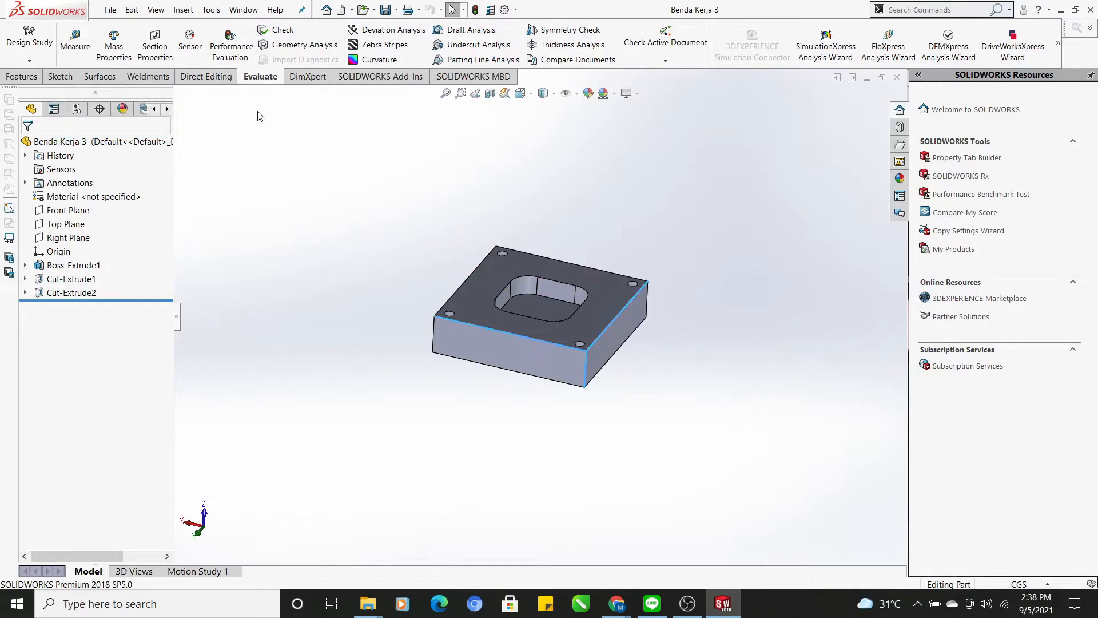
{"action": "left_click", "coordinate": [75, 42]}
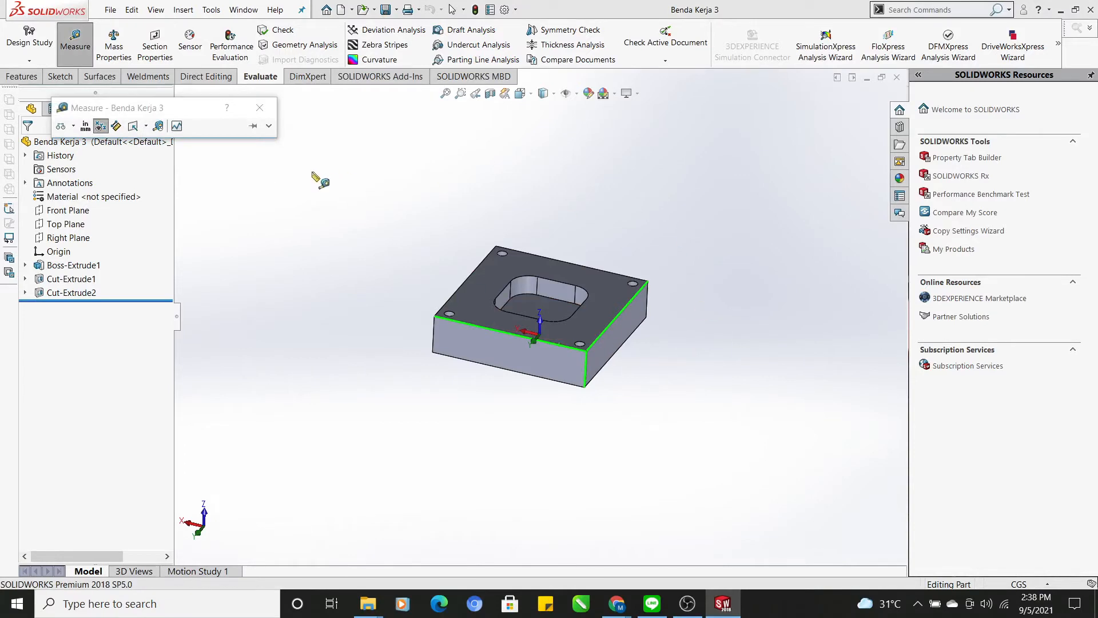
{"action": "left_click", "coordinate": [451, 314]}
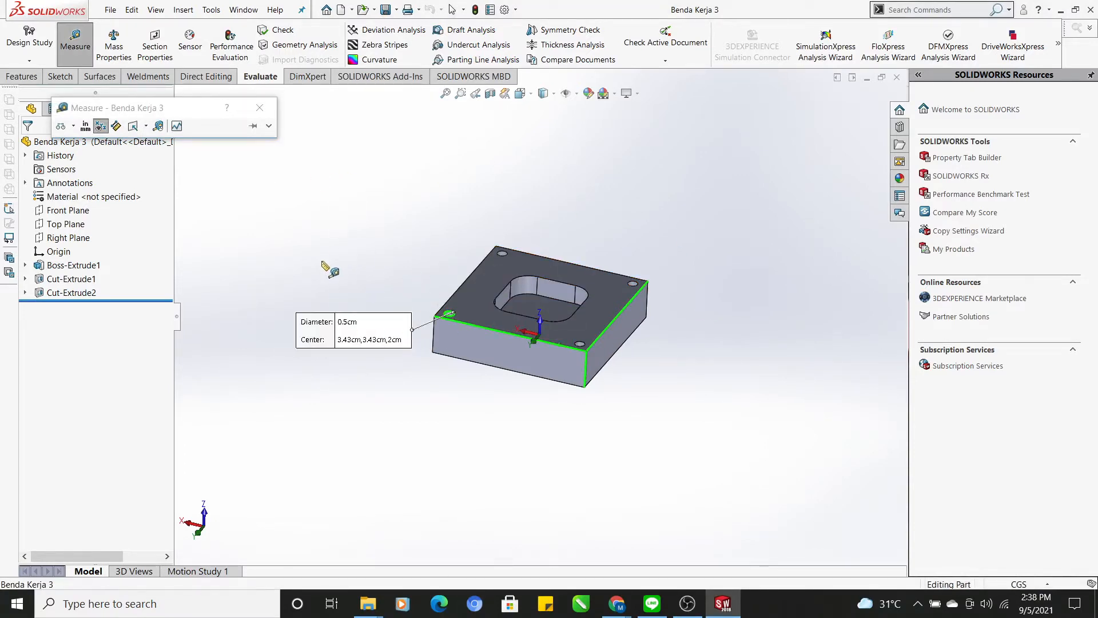
{"action": "left_click", "coordinate": [265, 108]}
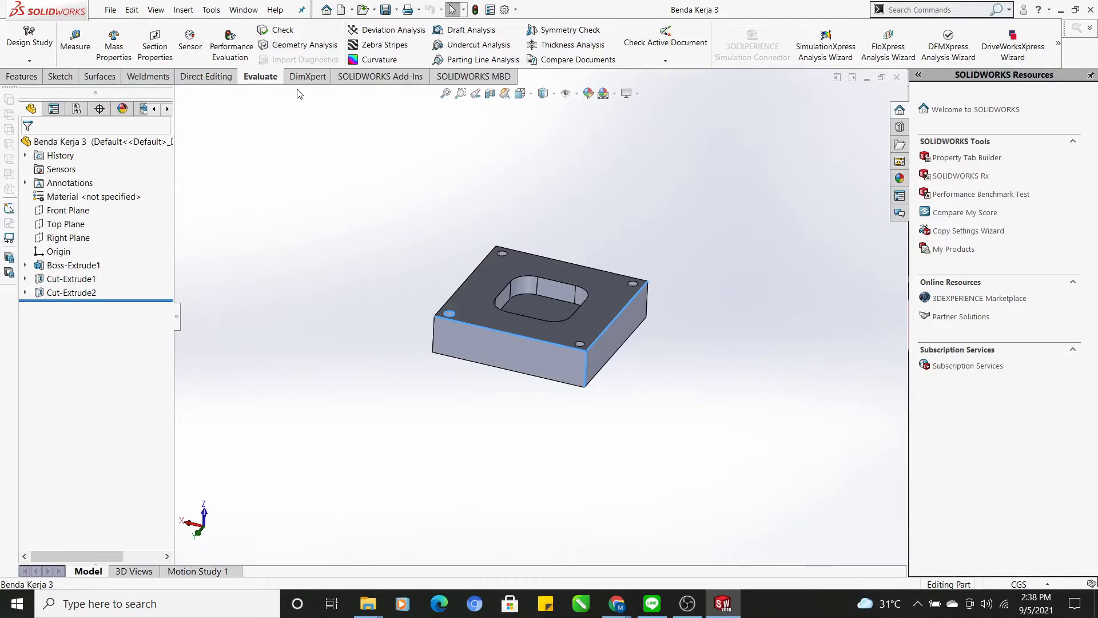
Step: Enable the SOLIDWORKS CAM command set and display its tools
{"action": "left_click", "coordinate": [18, 76]}
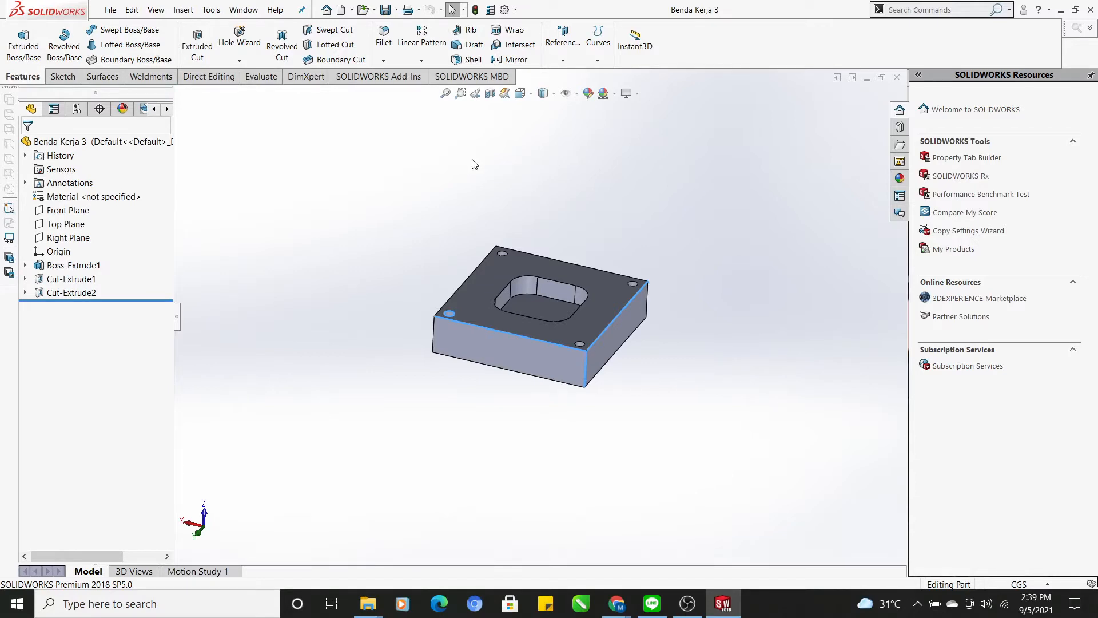
{"action": "left_click", "coordinate": [495, 164]}
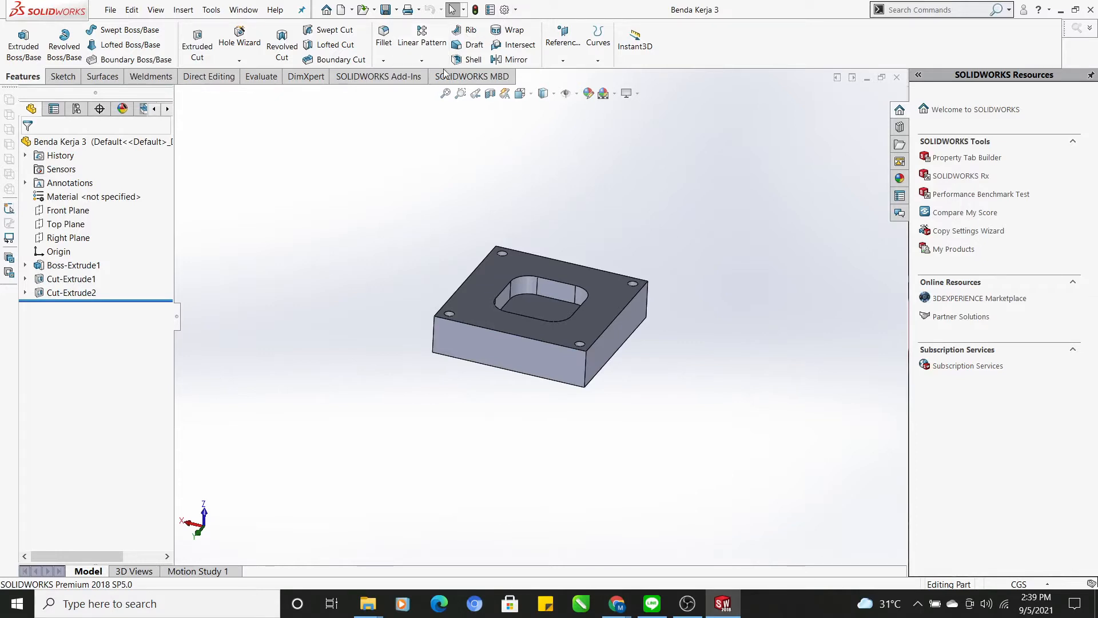
{"action": "right_click", "coordinate": [474, 79]}
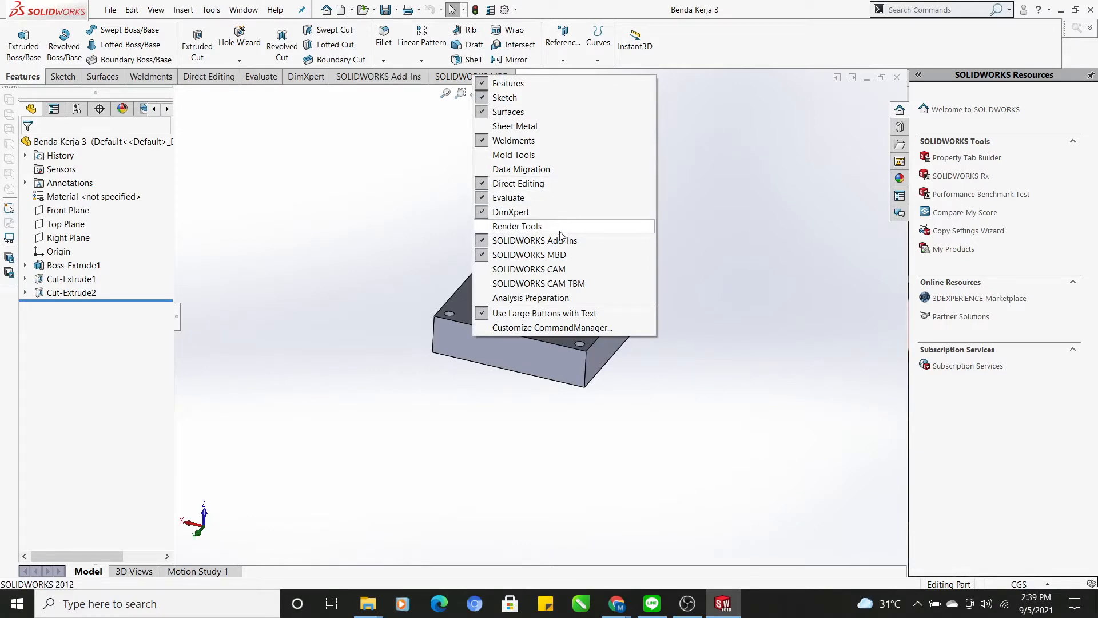
{"action": "left_click", "coordinate": [484, 272]}
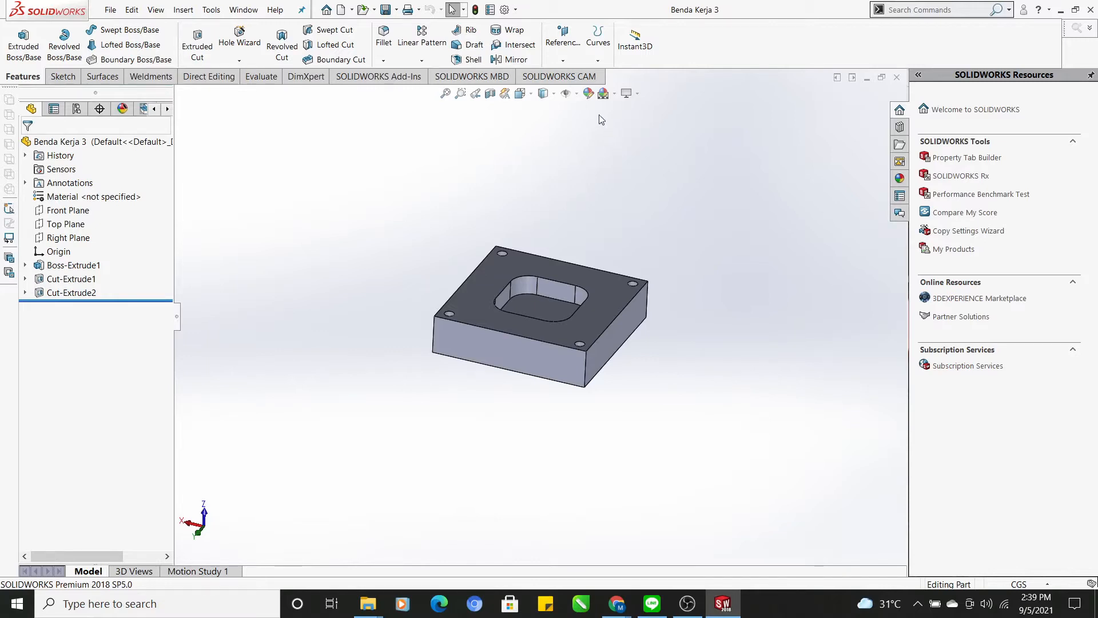
{"action": "left_click", "coordinate": [579, 78]}
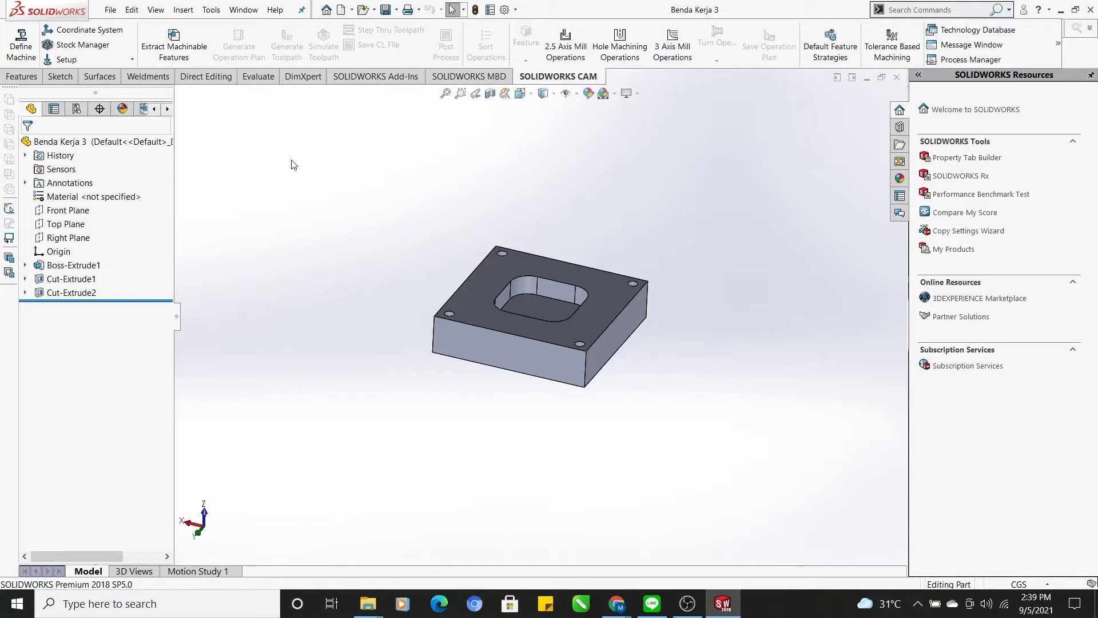
Step: Define Mill - Metric as the active machine for the part
{"action": "left_click", "coordinate": [7, 45]}
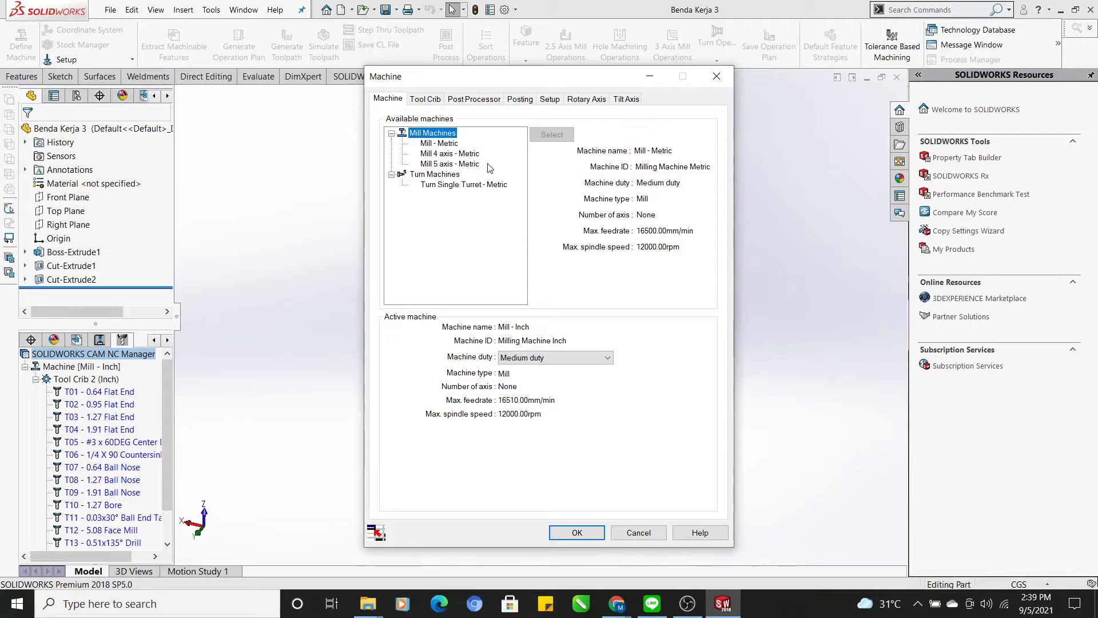
{"action": "left_click", "coordinate": [446, 144]}
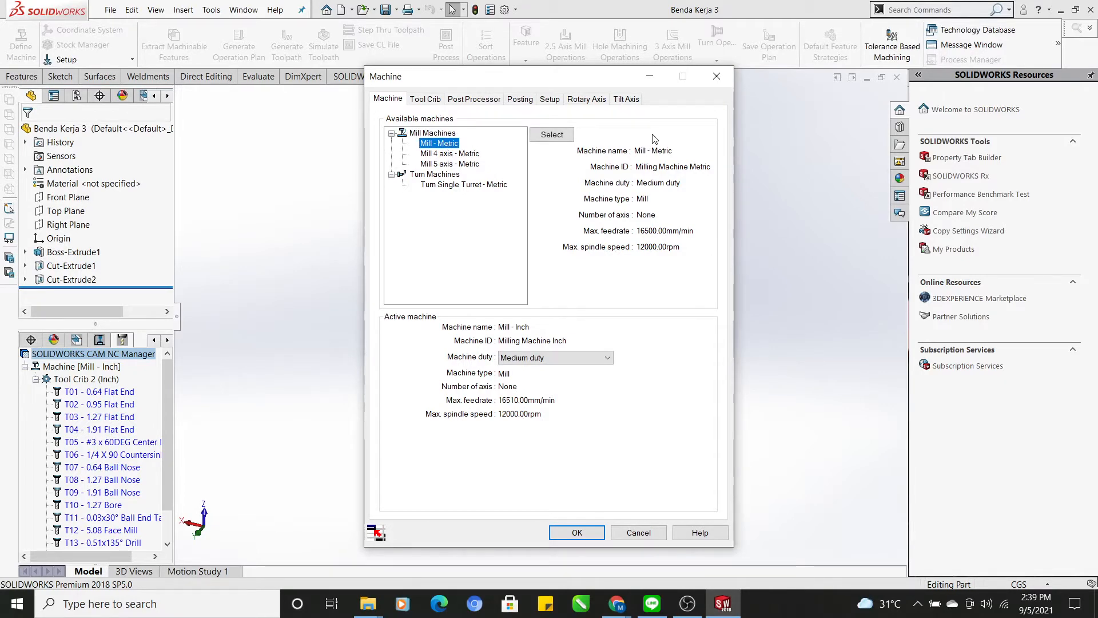
{"action": "left_click", "coordinate": [559, 135]}
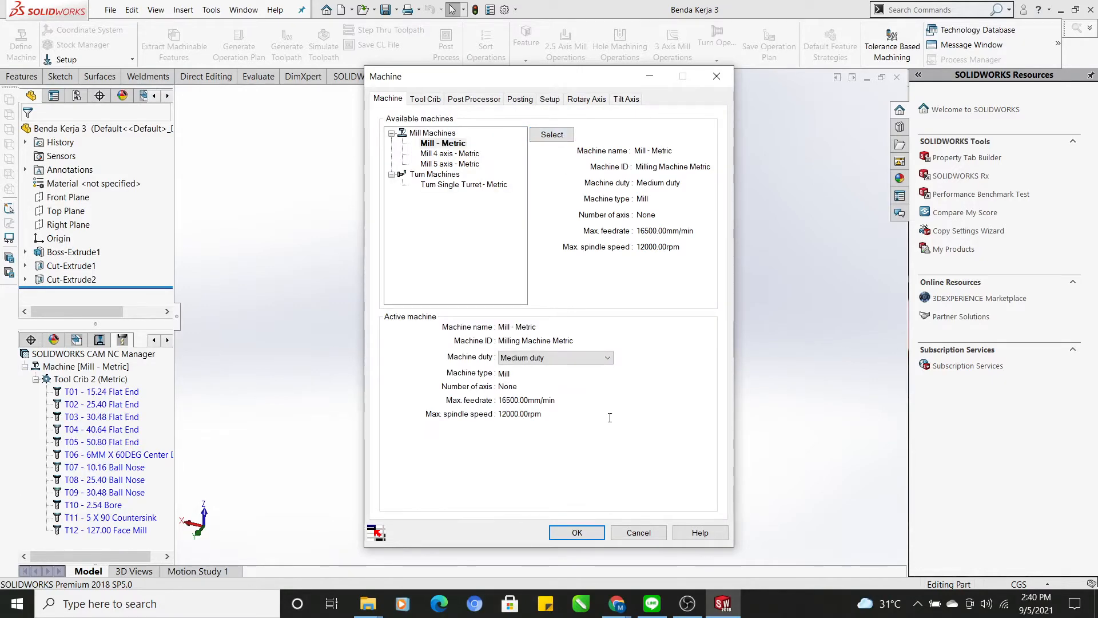
{"action": "left_click", "coordinate": [577, 532]}
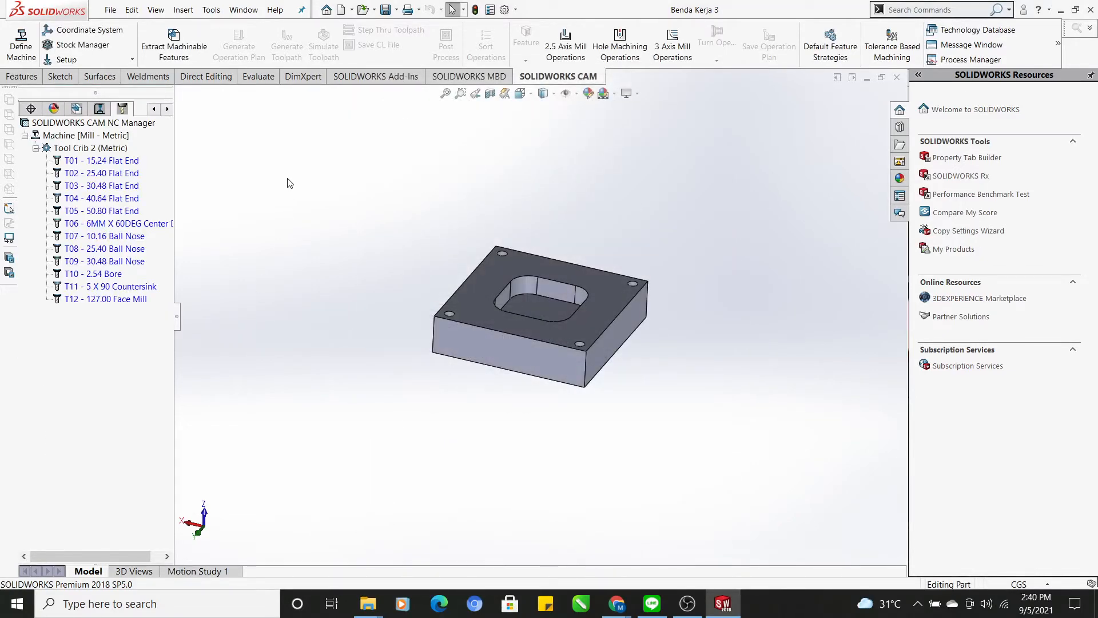
Step: Set the stock material to 304 stainless steel in the Stock Manager
{"action": "left_click", "coordinate": [87, 46]}
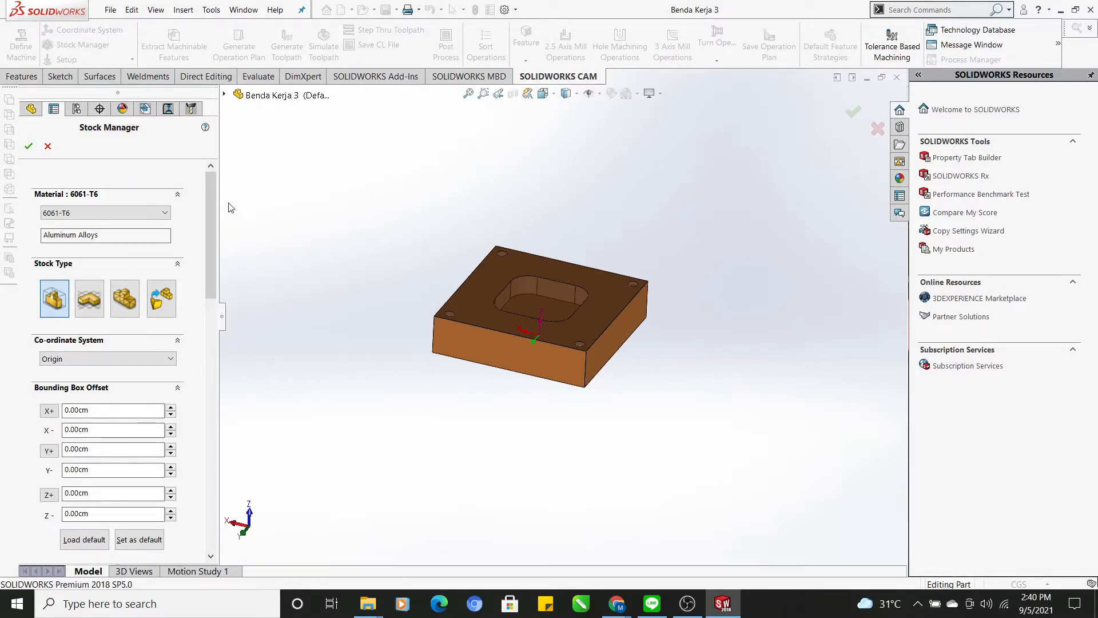
{"action": "left_click", "coordinate": [163, 215]}
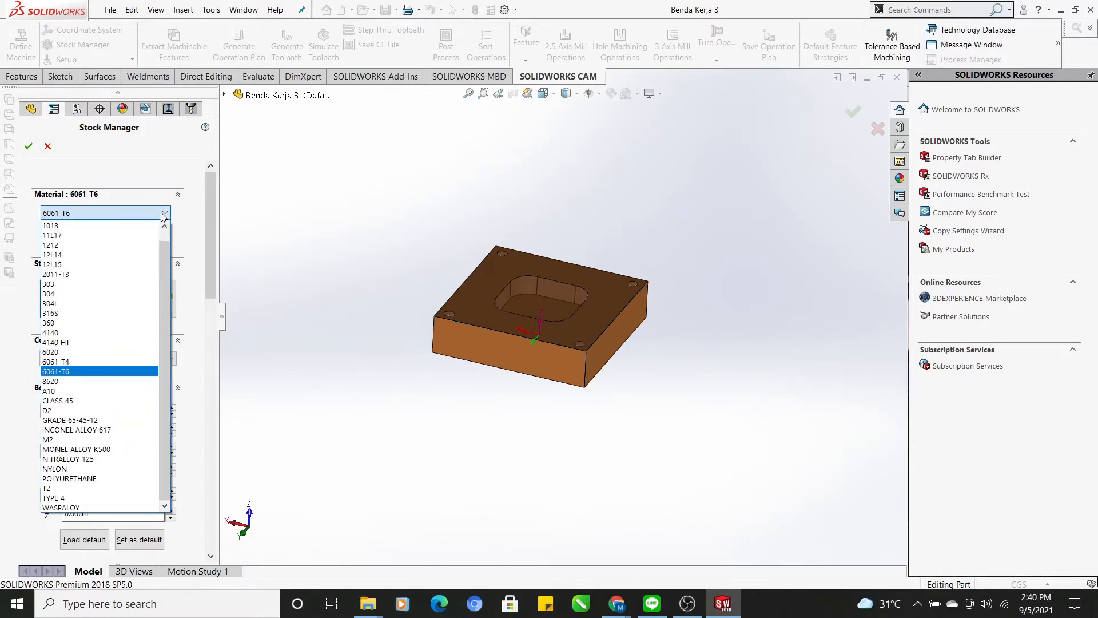
{"action": "left_click", "coordinate": [135, 293]}
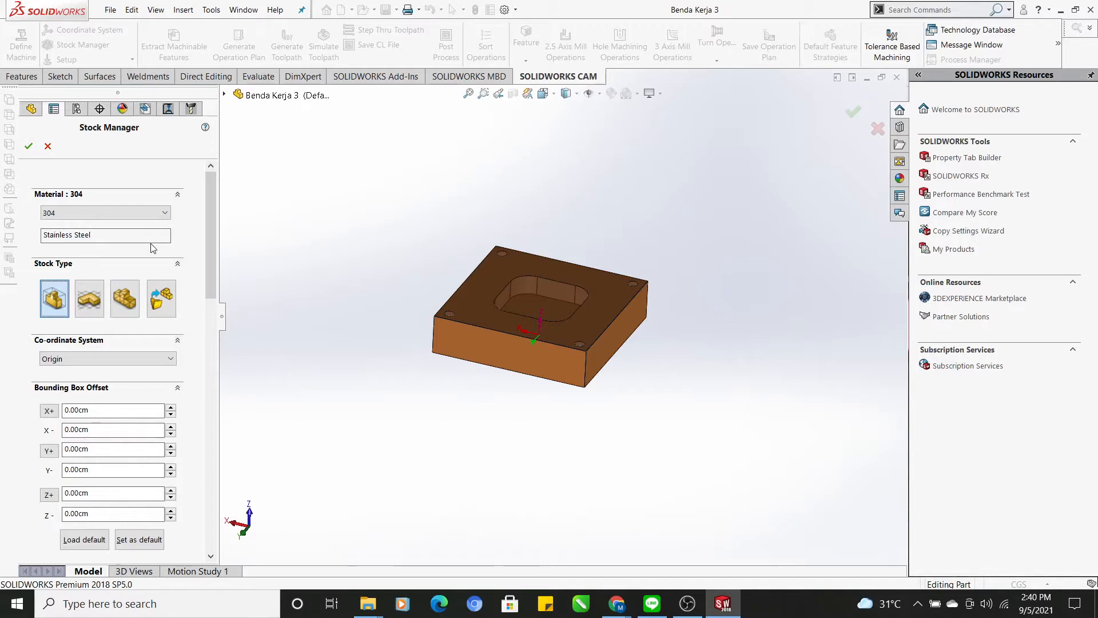
Step: Try a 2.00 cm X+ bounding box offset on the stock and reset it to 0.00 cm
{"action": "left_click_drag", "start_coordinate": [212, 292], "coordinate": [209, 307]}
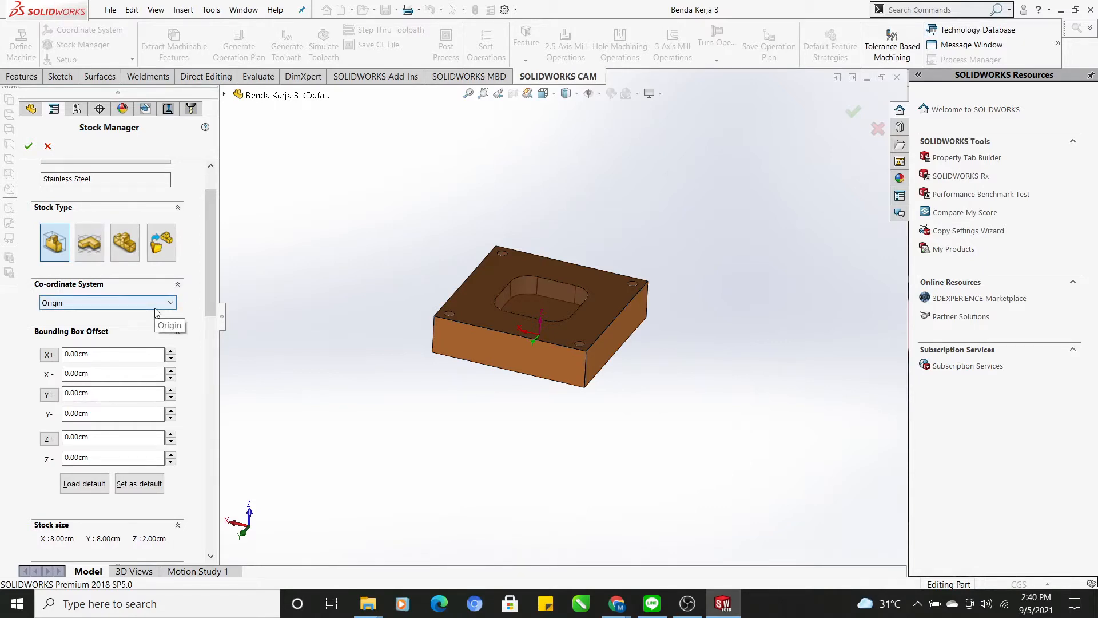
{"action": "left_click_drag", "start_coordinate": [206, 297], "coordinate": [211, 348]}
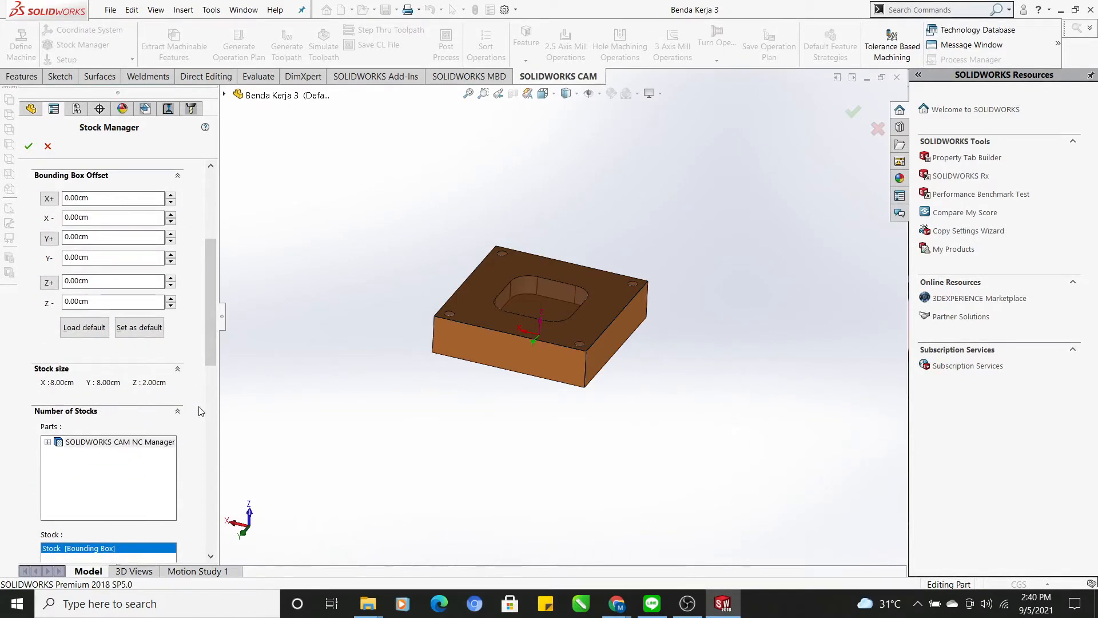
{"action": "mouse_move", "coordinate": [207, 341]}
{"action": "left_mouse_down"}
{"action": "mouse_move", "coordinate": [208, 272]}
{"action": "mouse_move", "coordinate": [211, 328]}
{"action": "left_mouse_up"}
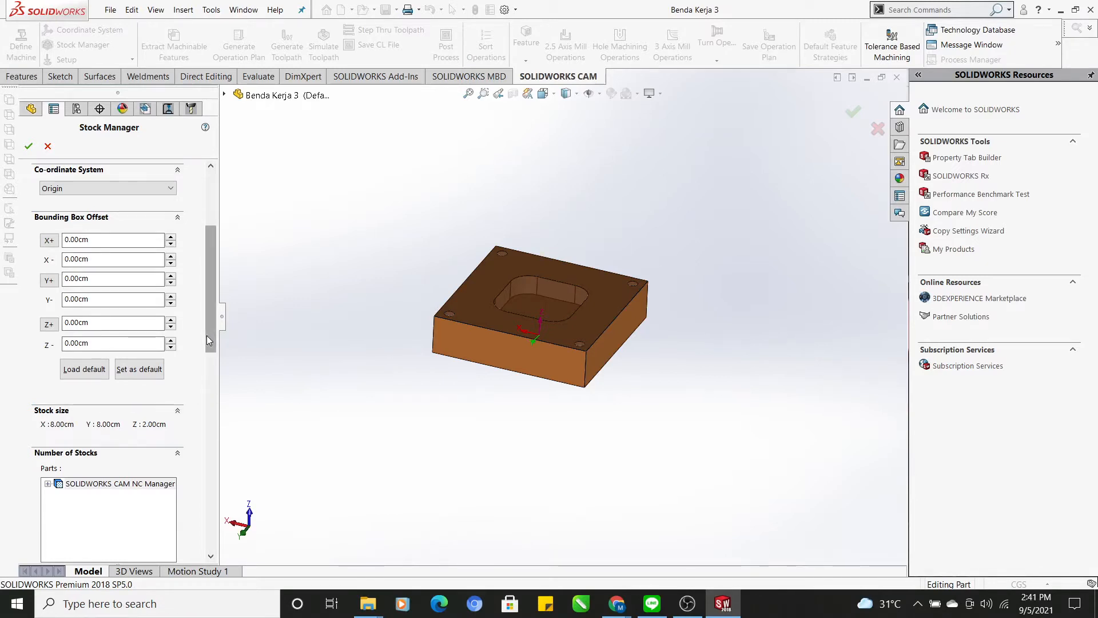
{"action": "mouse_move", "coordinate": [215, 330]}
{"action": "left_mouse_down"}
{"action": "mouse_move", "coordinate": [216, 286]}
{"action": "mouse_move", "coordinate": [216, 309]}
{"action": "left_mouse_up"}
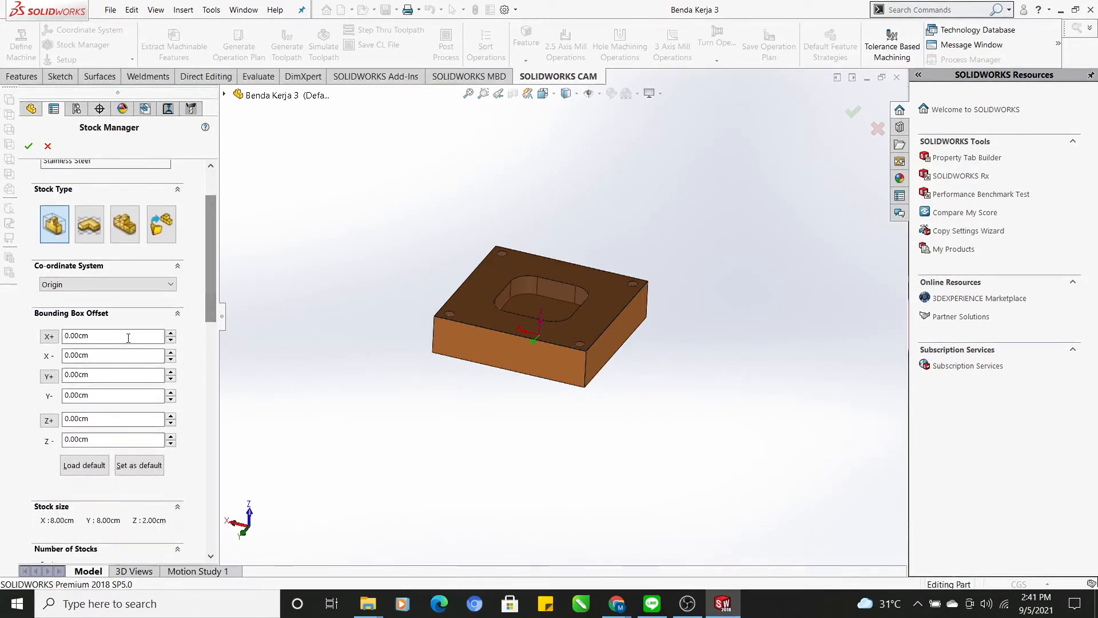
{"action": "left_click", "coordinate": [171, 333]}
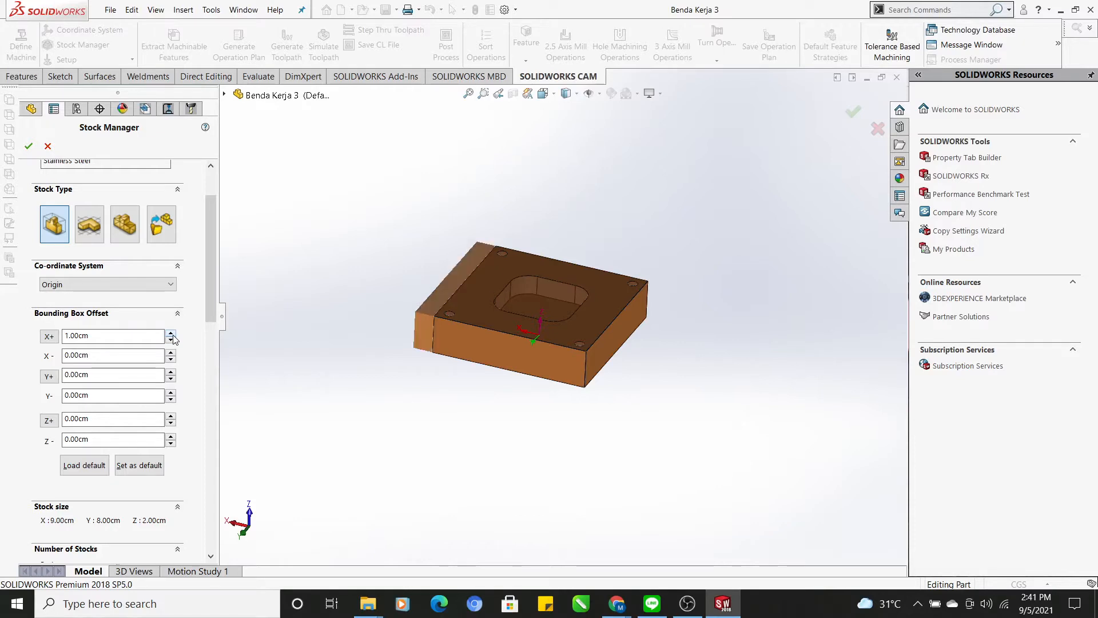
{"action": "left_click", "coordinate": [171, 334]}
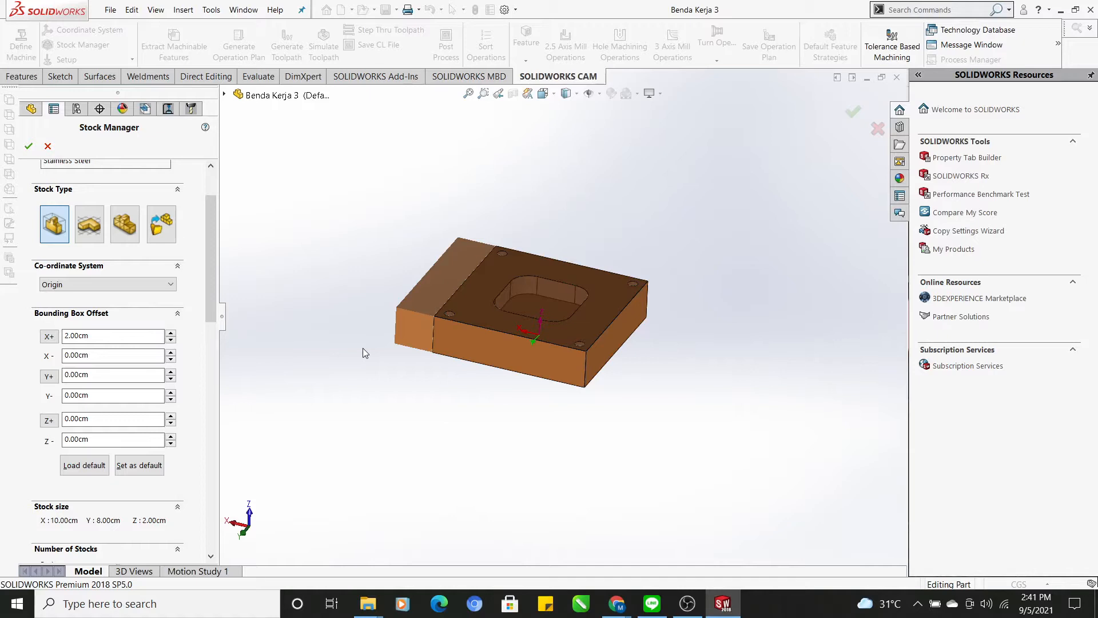
{"action": "left_click", "coordinate": [171, 340]}
{"action": "left_click", "coordinate": [170, 340]}
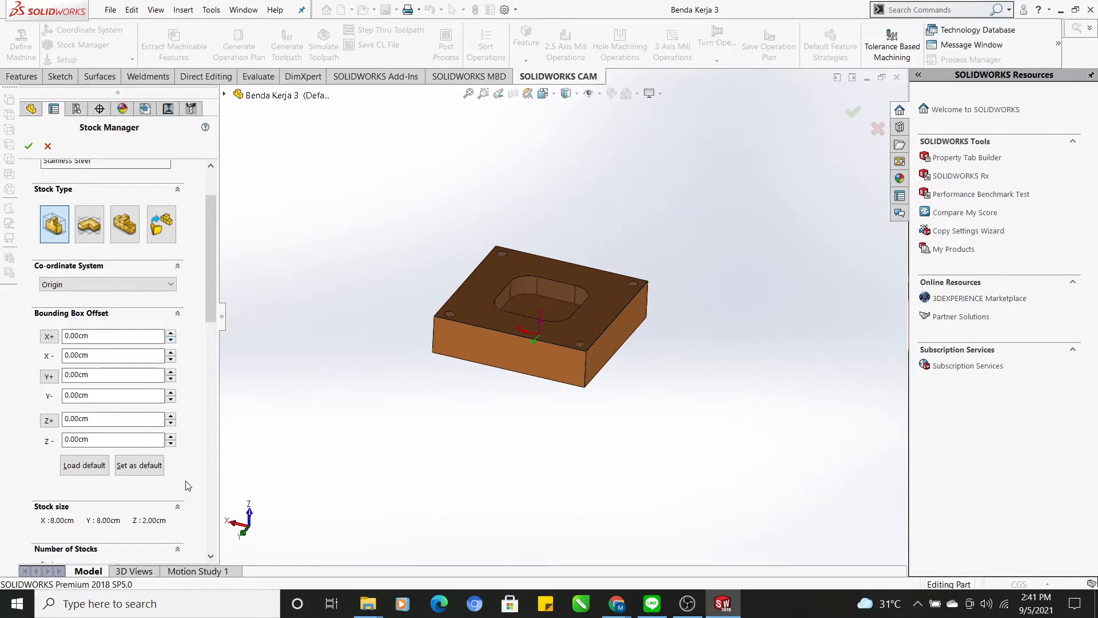
Step: Accept the bounding box stock definition
{"action": "scroll", "coordinate": [208, 269], "scroll_direction": "up", "scroll_amount": 3}
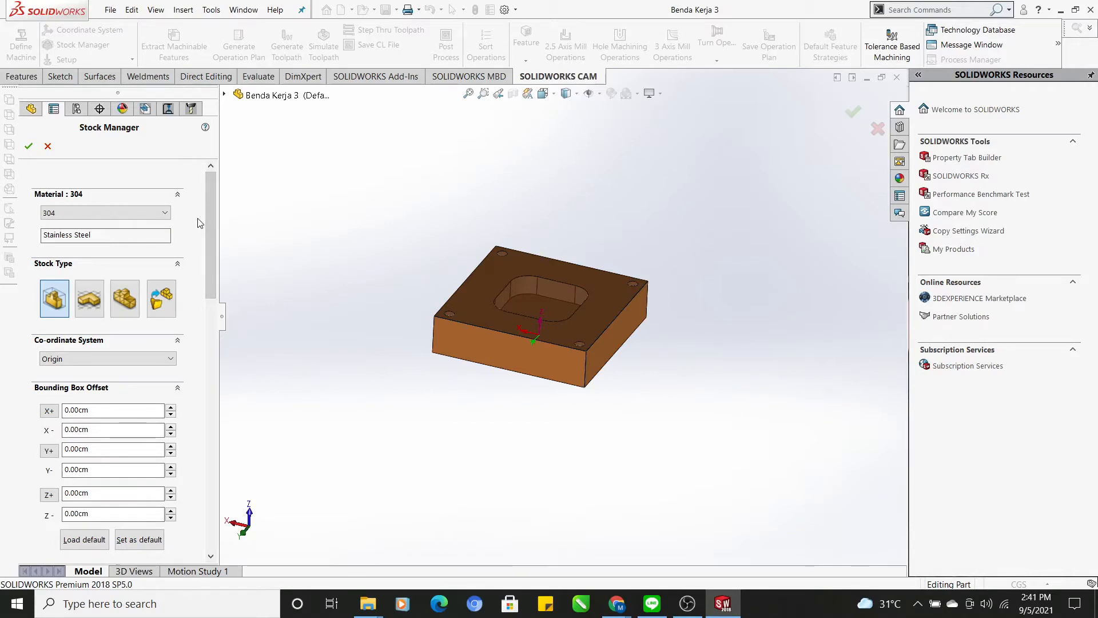
{"action": "left_click", "coordinate": [28, 147]}
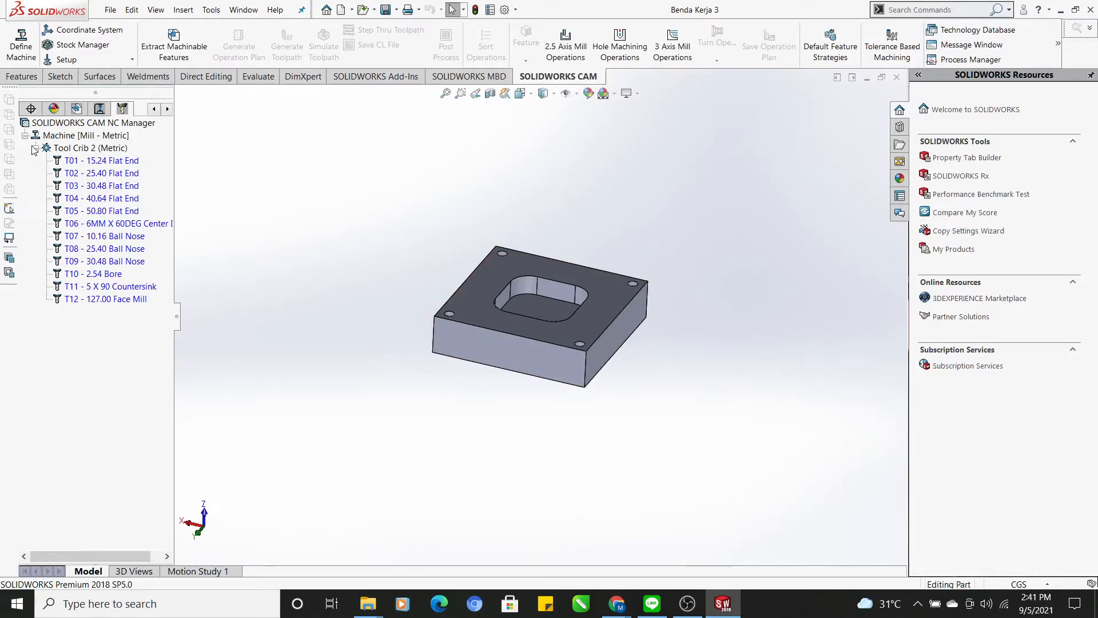
Step: Define a user-defined fixture coordinate system with its origin at a stock bounding box vertex
{"action": "left_click", "coordinate": [94, 34]}
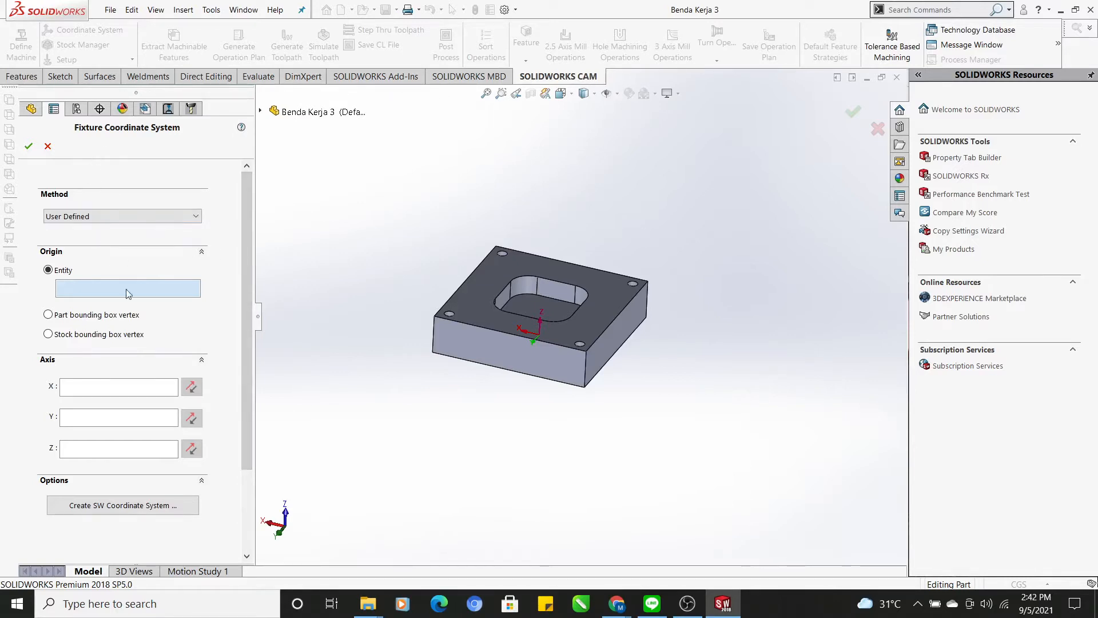
{"action": "left_click", "coordinate": [139, 336]}
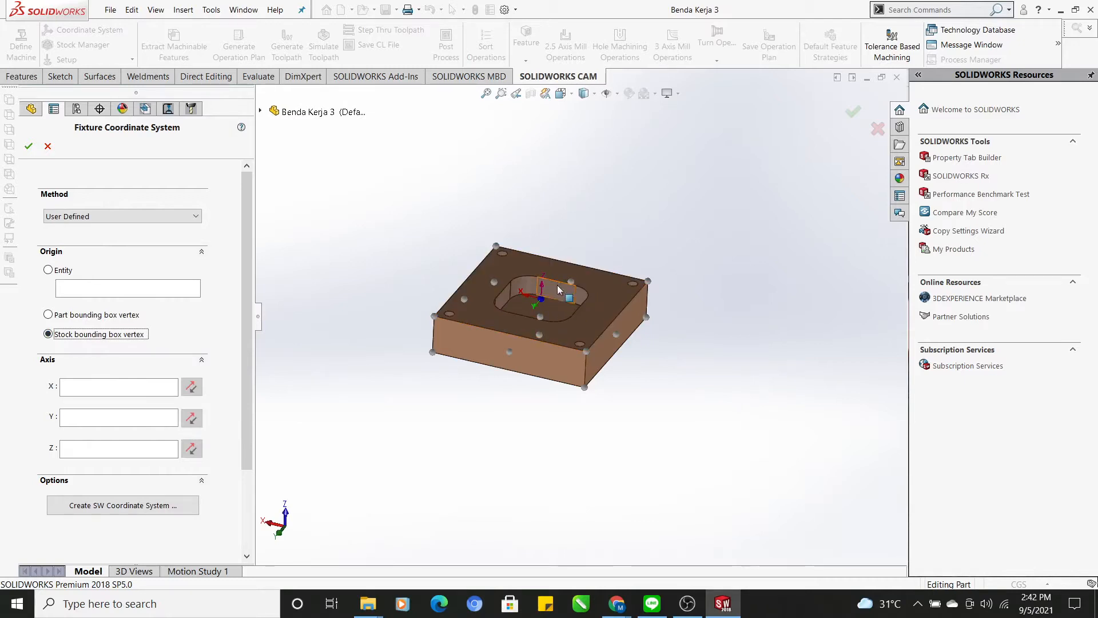
{"action": "scroll", "coordinate": [574, 307], "scroll_direction": "down", "scroll_amount": 2}
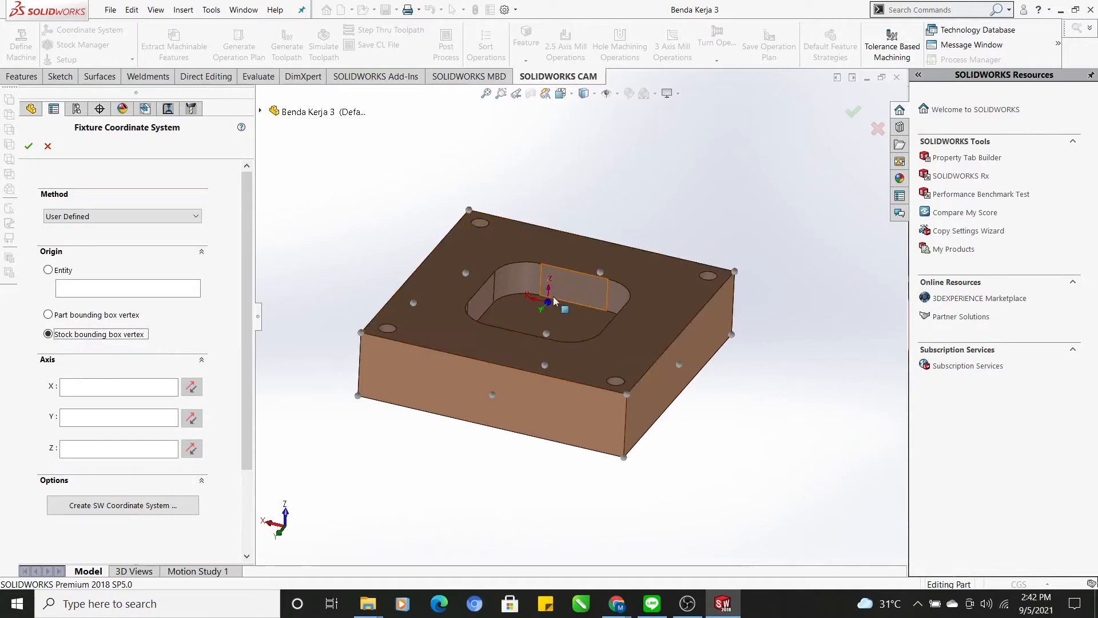
{"action": "scroll", "coordinate": [566, 307], "scroll_direction": "up", "scroll_amount": 2}
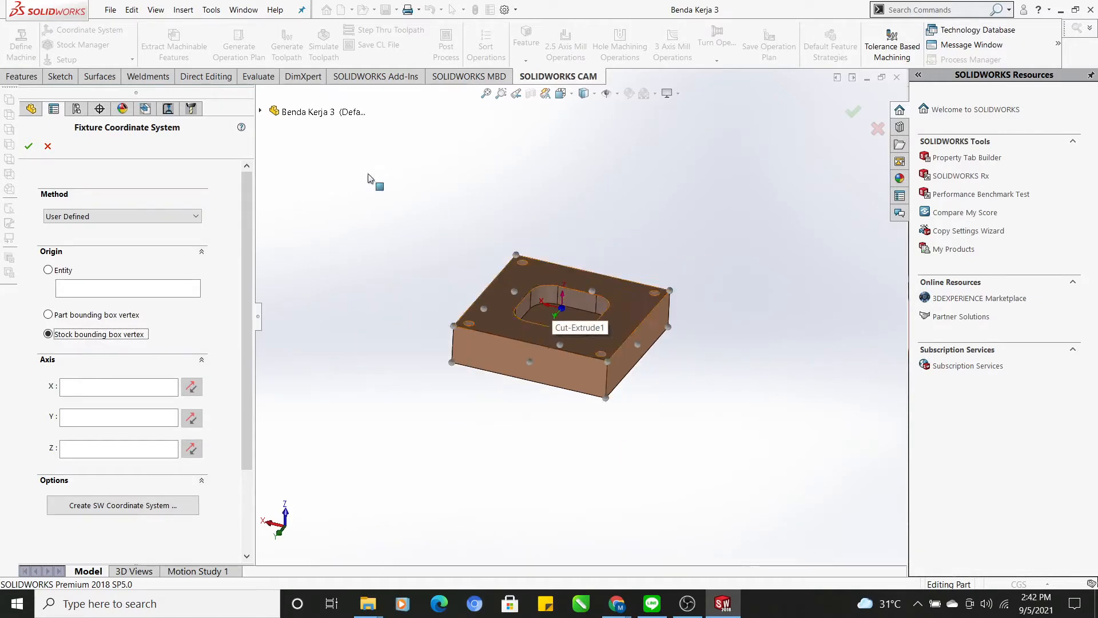
{"action": "left_click", "coordinate": [28, 146]}
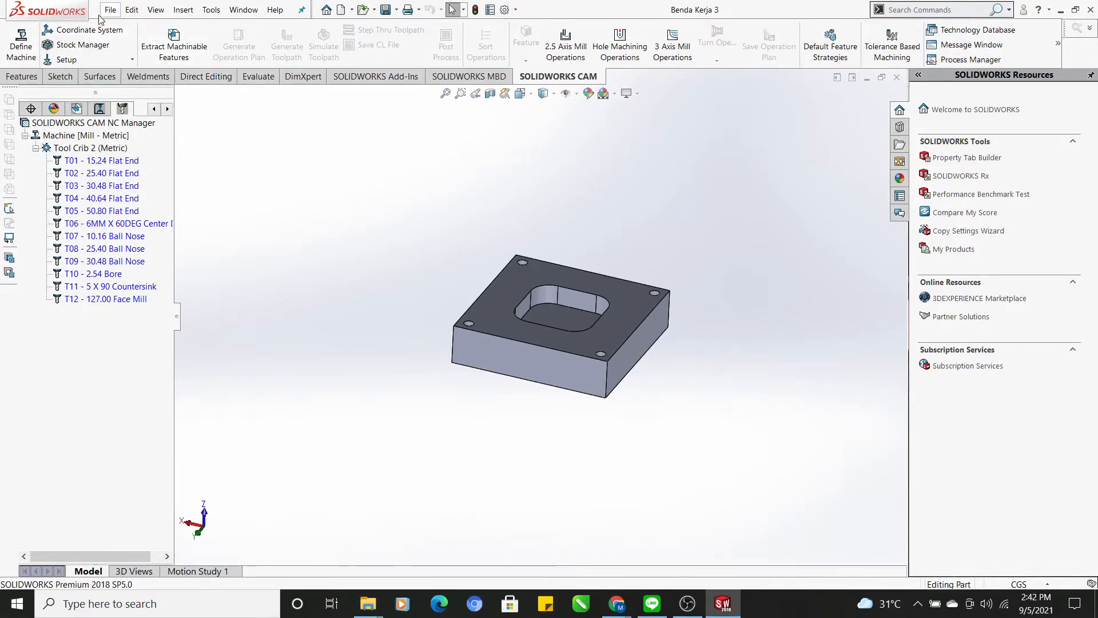
Step: Extract the part's machinable features and highlight the rectangular pocket and the hole group in turn
{"action": "left_click", "coordinate": [167, 37]}
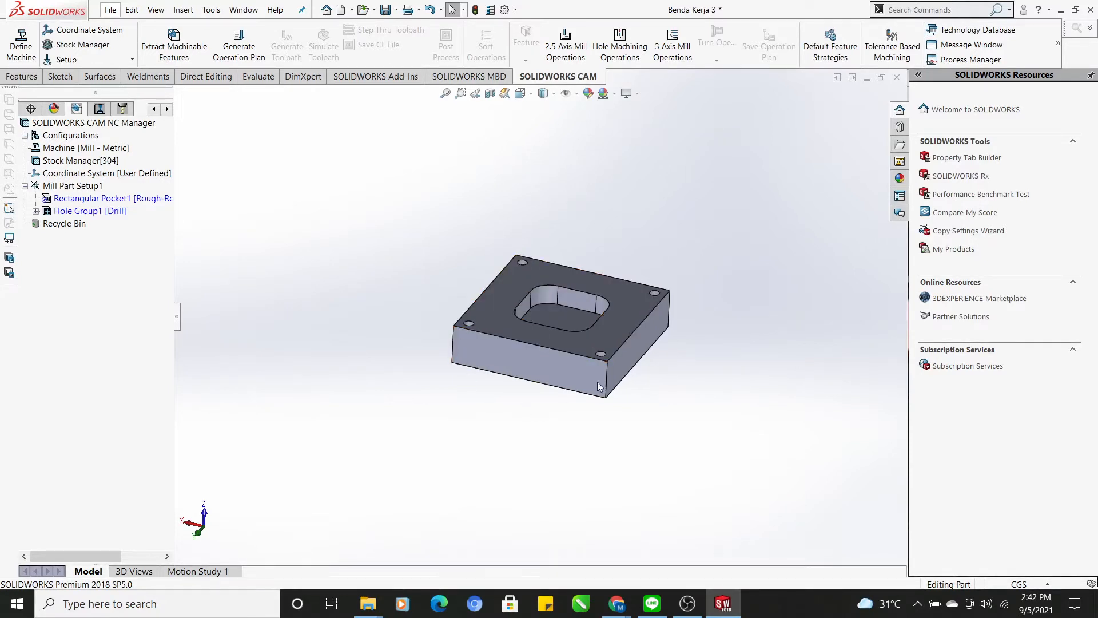
{"action": "middle_click_drag", "start_coordinate": [703, 414], "coordinate": [704, 444]}
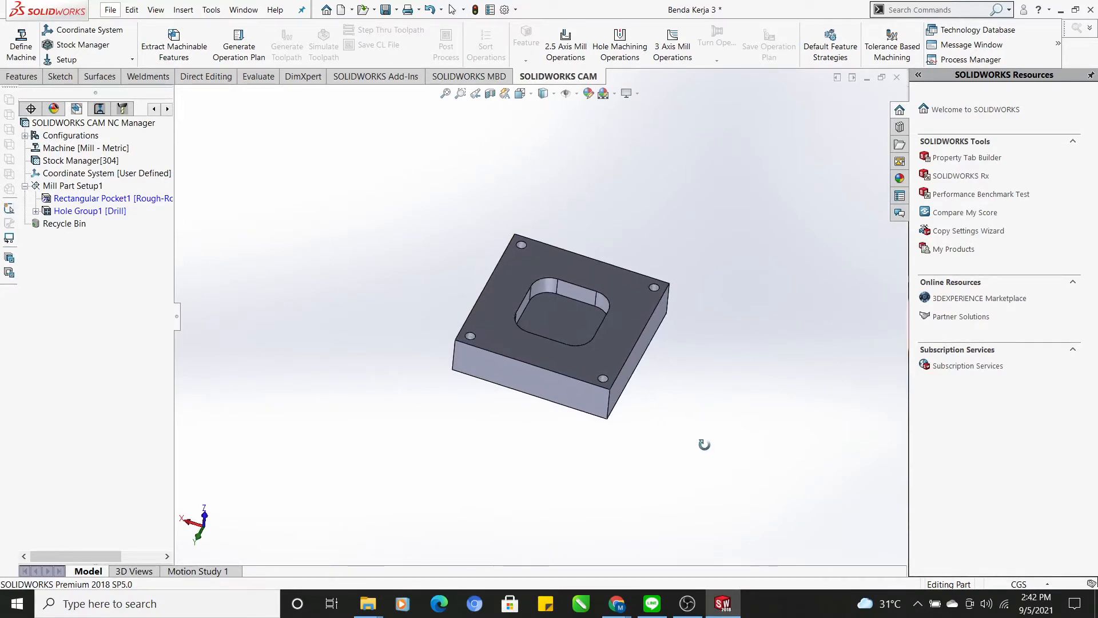
{"action": "key", "text": "Escape"}
{"action": "left_click", "coordinate": [114, 199]}
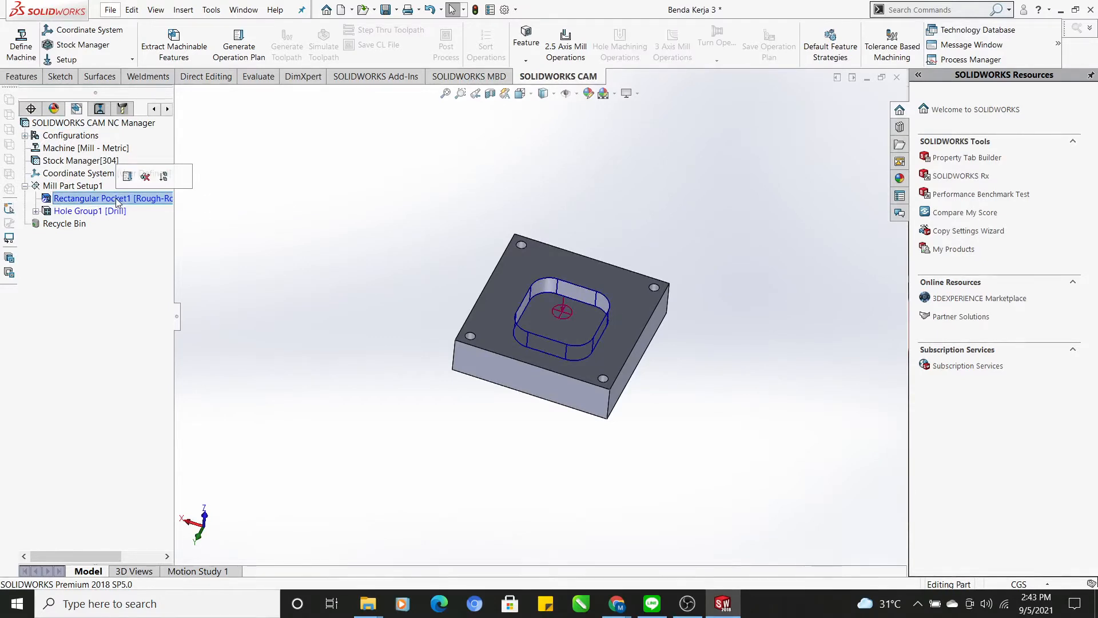
{"action": "left_click", "coordinate": [105, 212]}
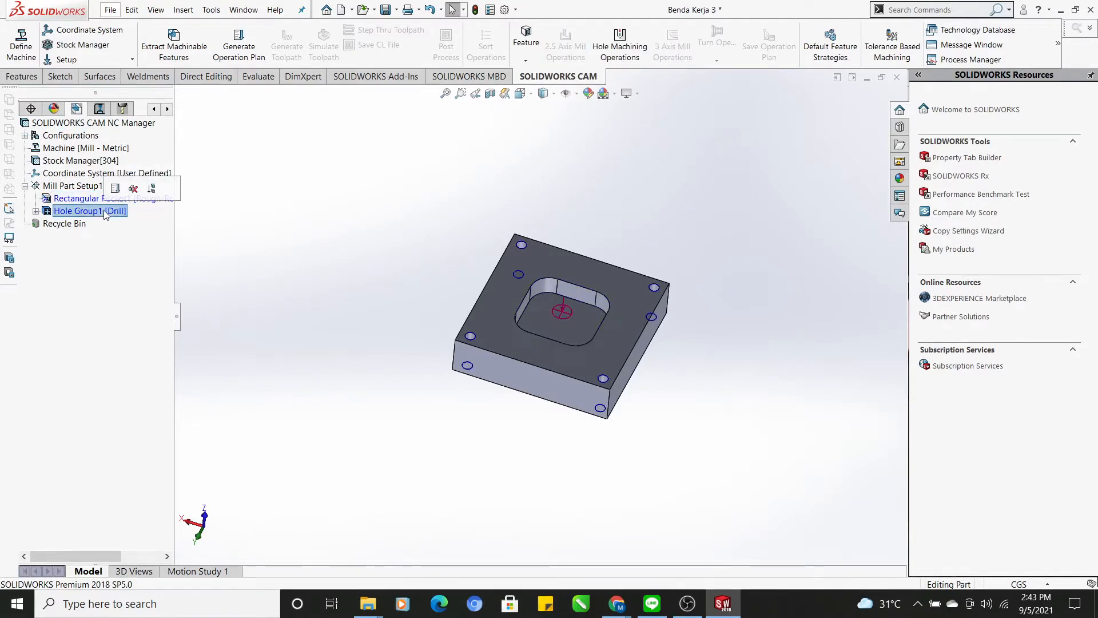
Step: Examine the machining strategies assigned to the rectangular pocket and the hole group, highlighting each feature on the part
{"action": "left_click_drag", "start_coordinate": [117, 556], "coordinate": [137, 558]}
{"action": "left_click", "coordinate": [143, 198]}
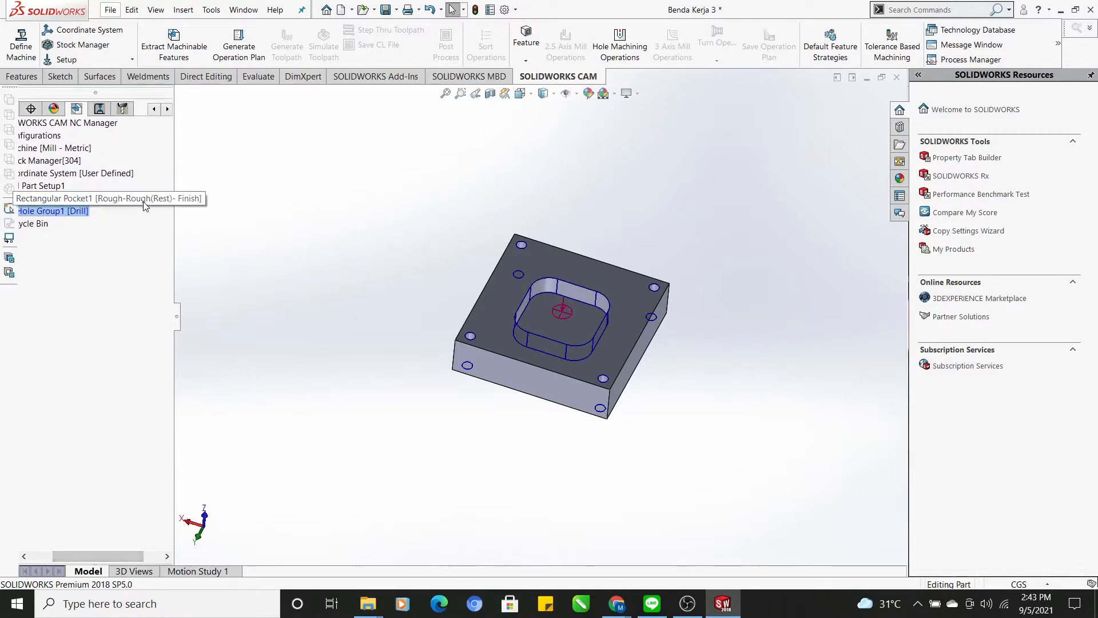
{"action": "left_click_drag", "start_coordinate": [119, 557], "coordinate": [136, 558]}
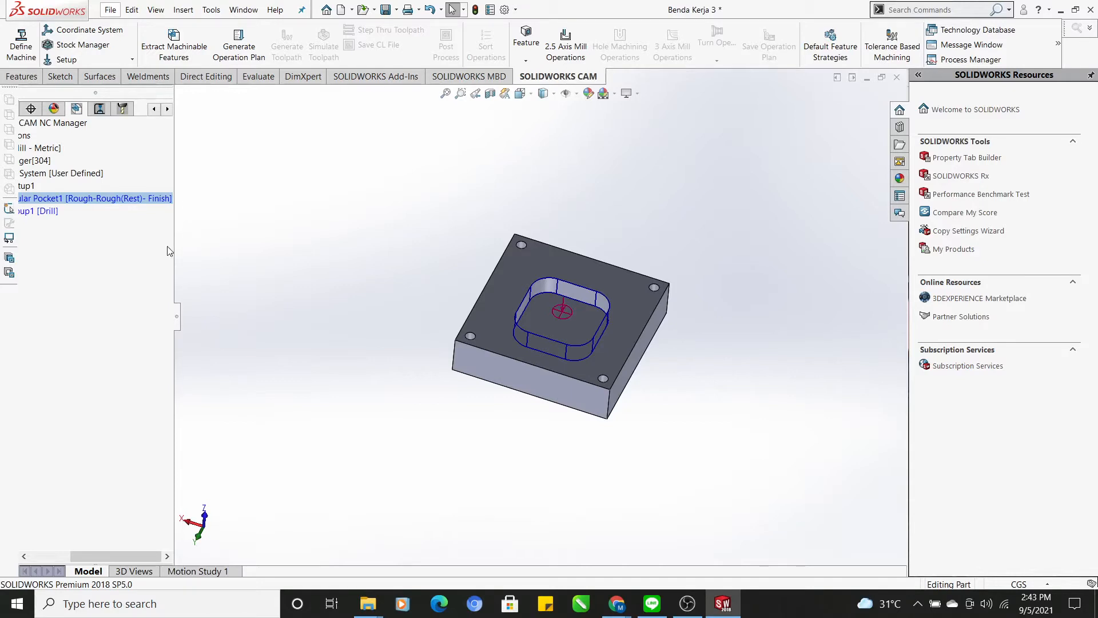
{"action": "left_click_drag", "start_coordinate": [143, 557], "coordinate": [112, 566]}
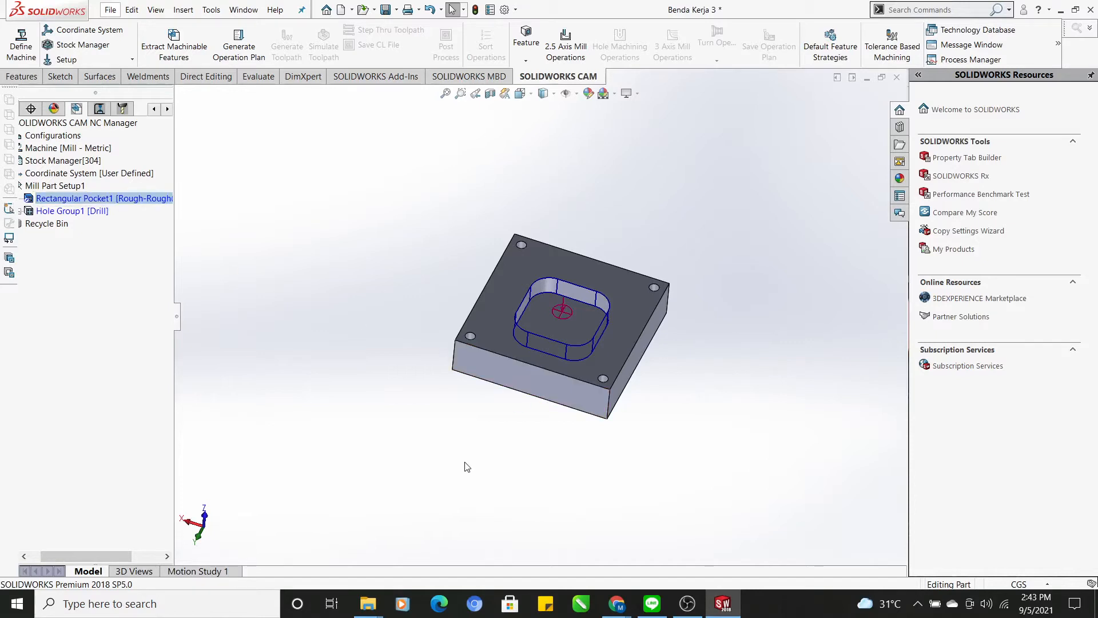
{"action": "left_click", "coordinate": [98, 211]}
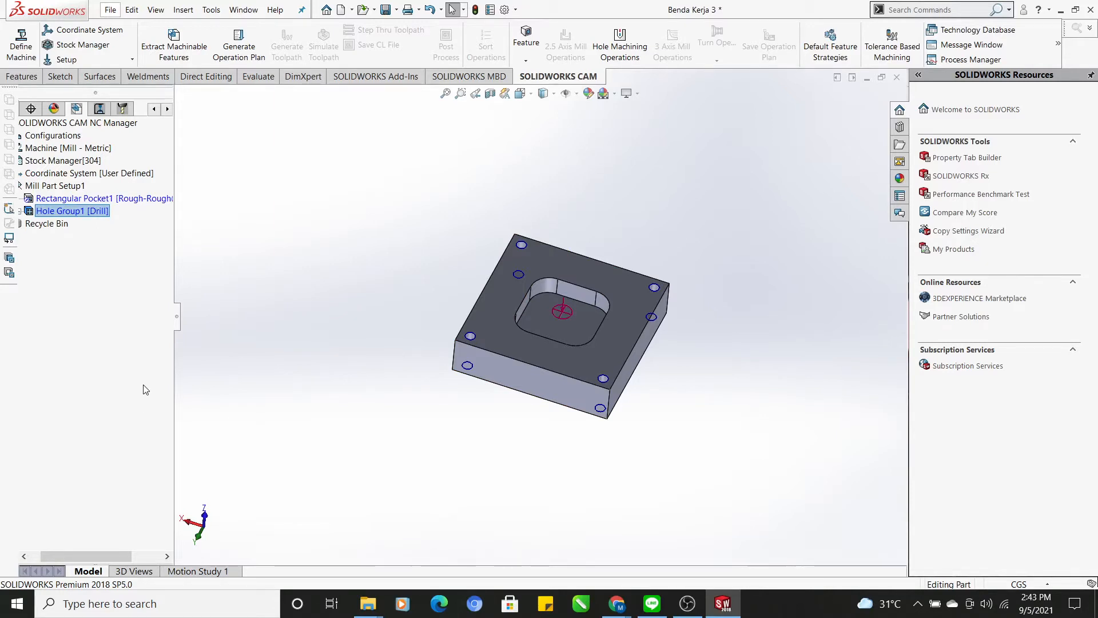
{"action": "left_click", "coordinate": [122, 197]}
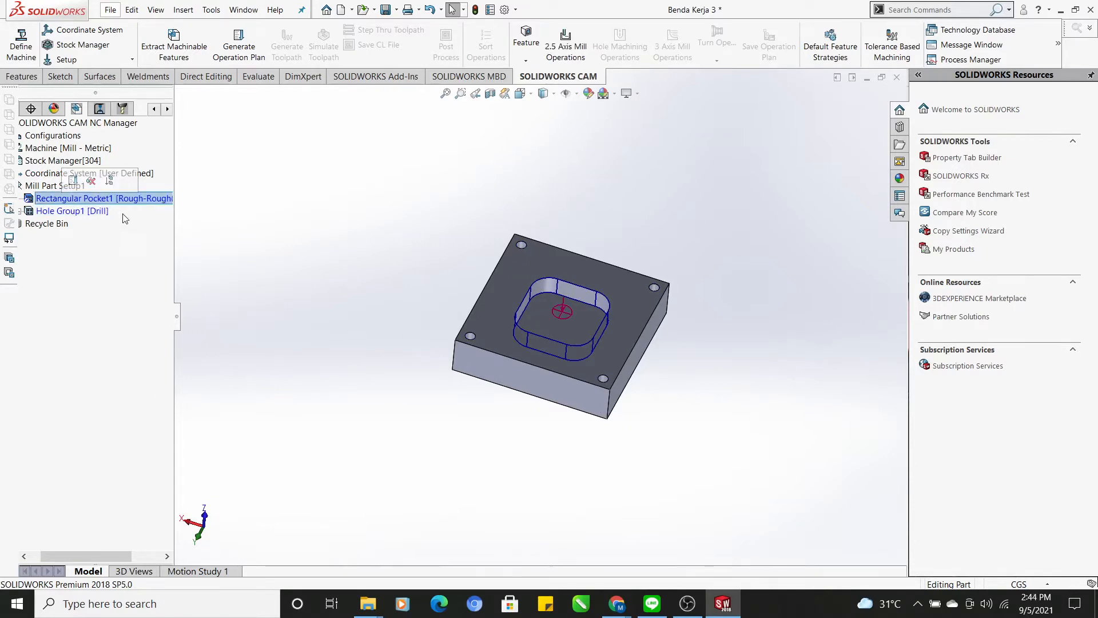
{"action": "left_click", "coordinate": [73, 204]}
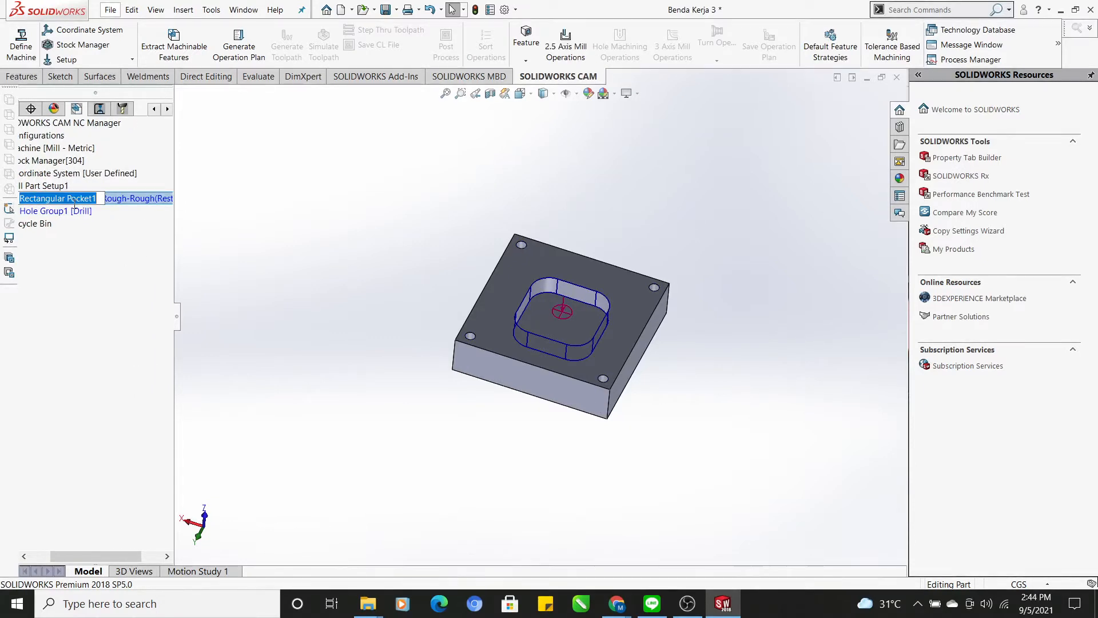
{"action": "left_click", "coordinate": [73, 317]}
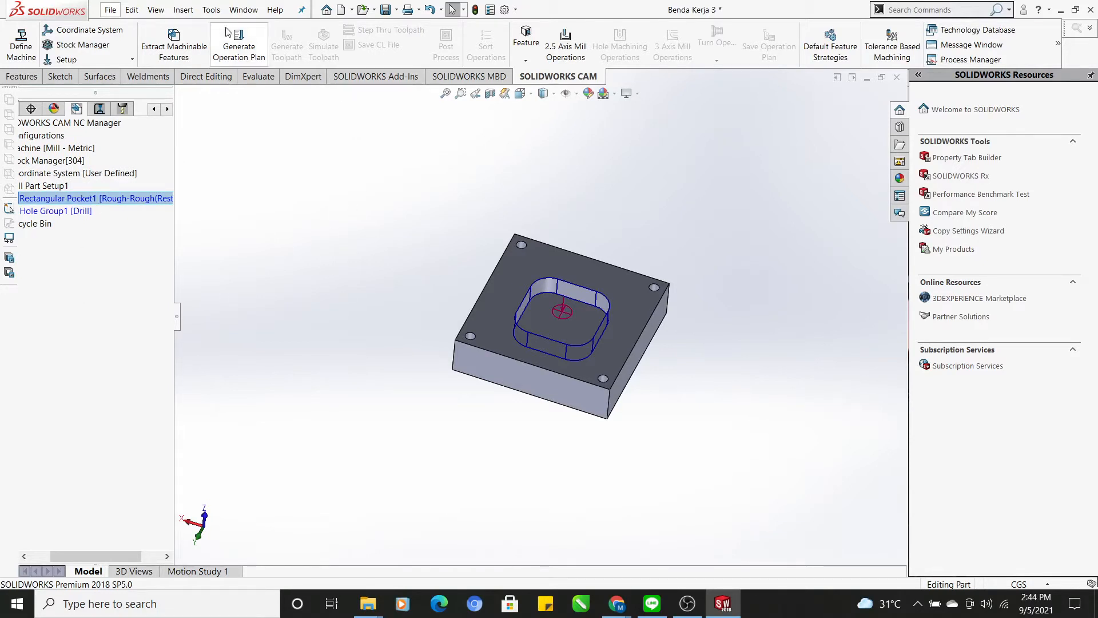
Step: Generate the operation plan for the extracted features and review its milling operations against the feature list
{"action": "left_click", "coordinate": [240, 55]}
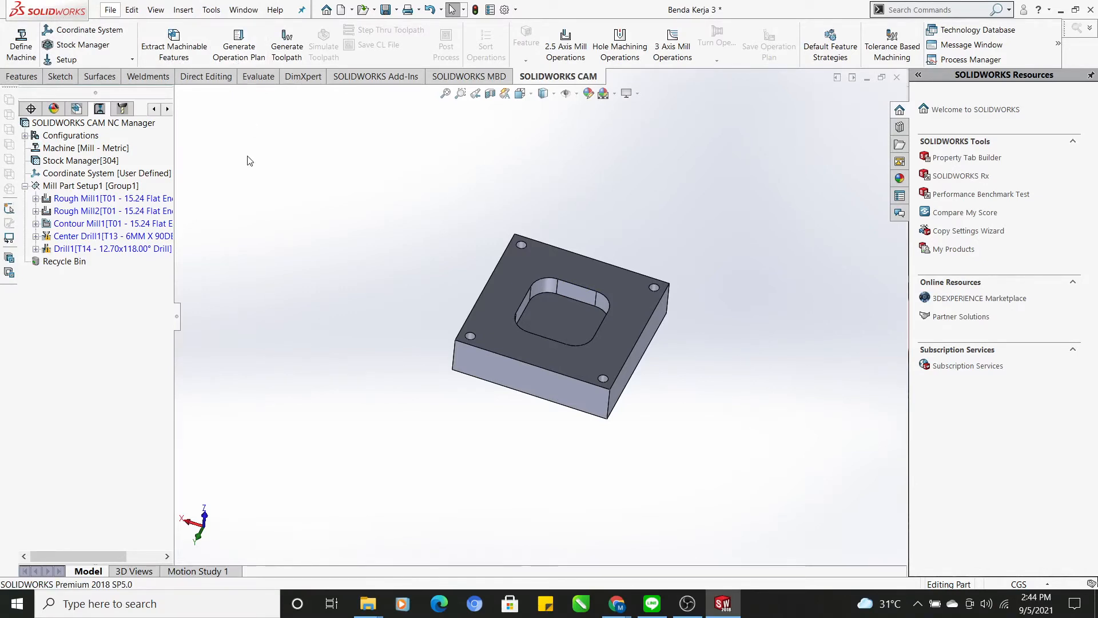
{"action": "left_click", "coordinate": [77, 108]}
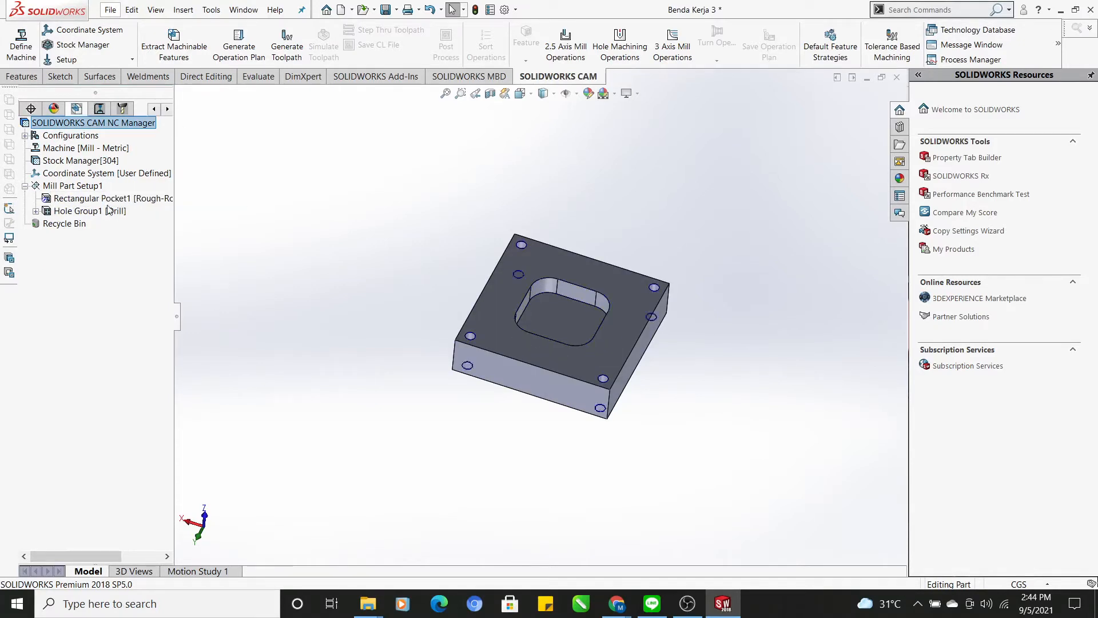
{"action": "left_click_drag", "start_coordinate": [114, 557], "coordinate": [146, 560]}
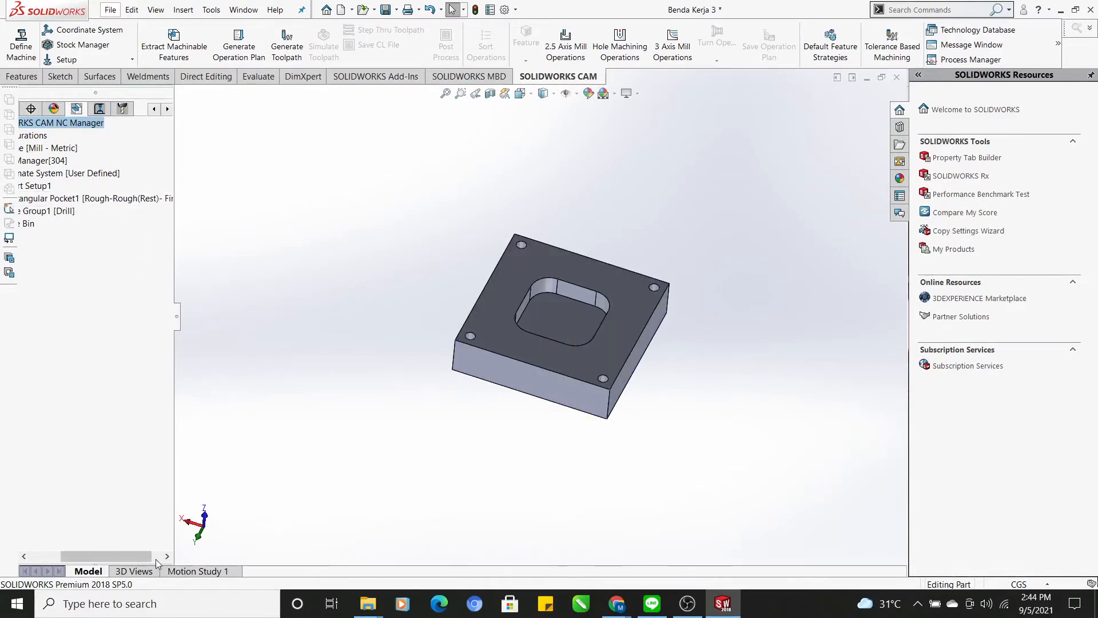
{"action": "left_click_drag", "start_coordinate": [145, 558], "coordinate": [124, 557]}
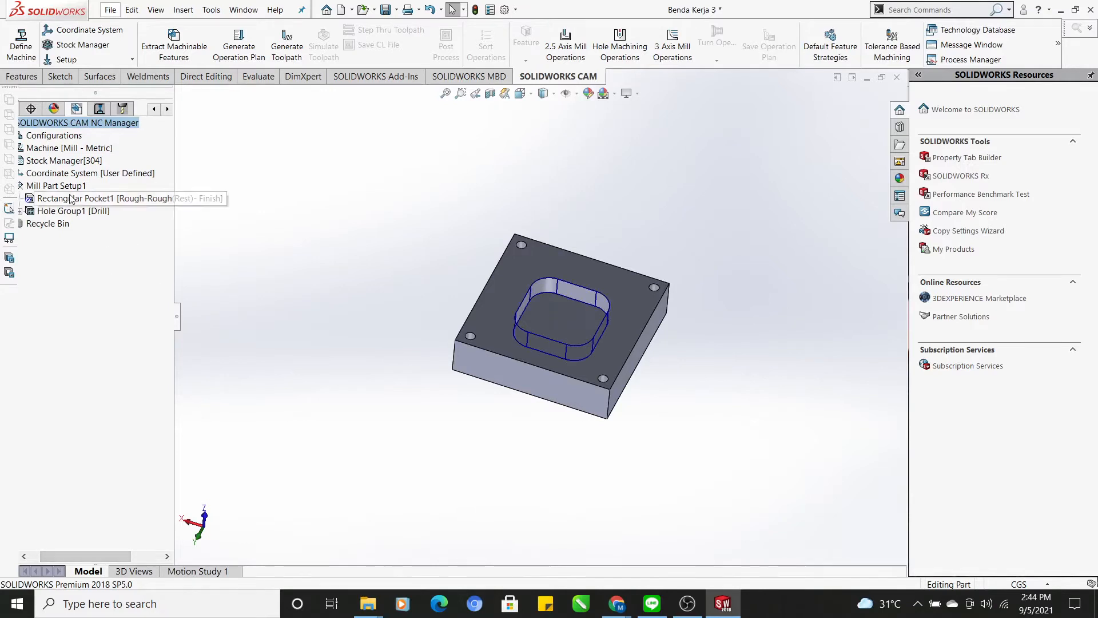
{"action": "left_click", "coordinate": [99, 109]}
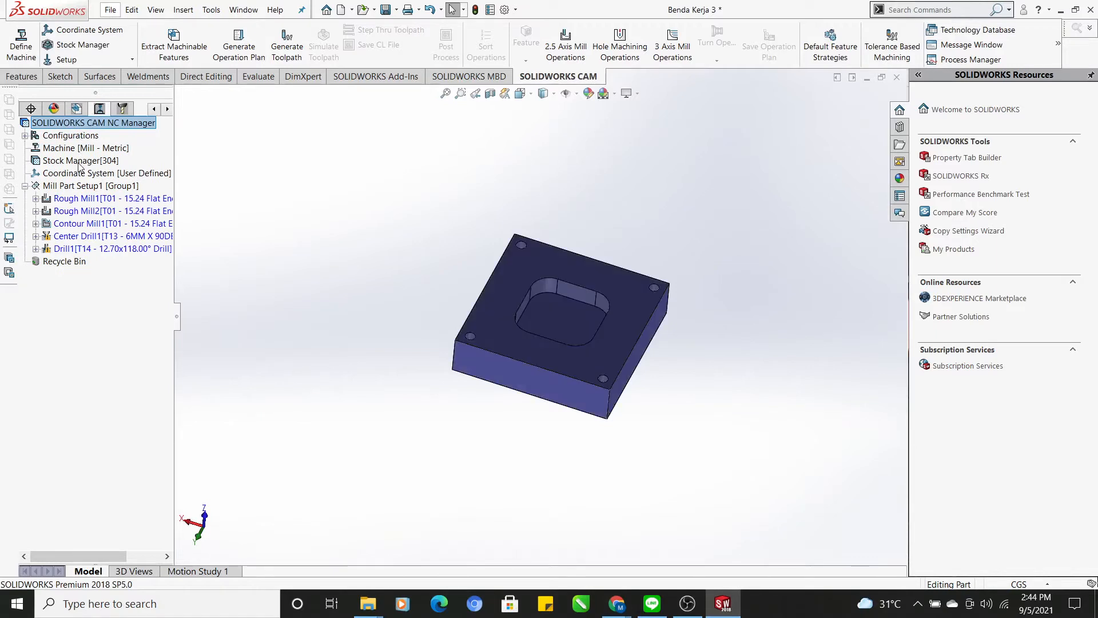
{"action": "left_click", "coordinate": [91, 215]}
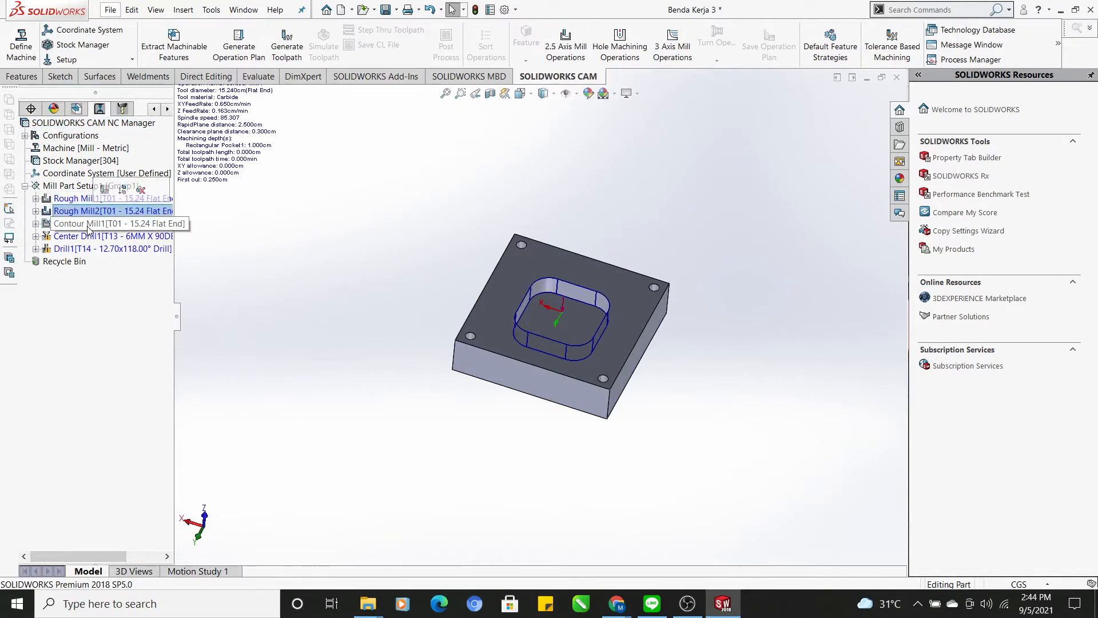
{"action": "left_click", "coordinate": [88, 225]}
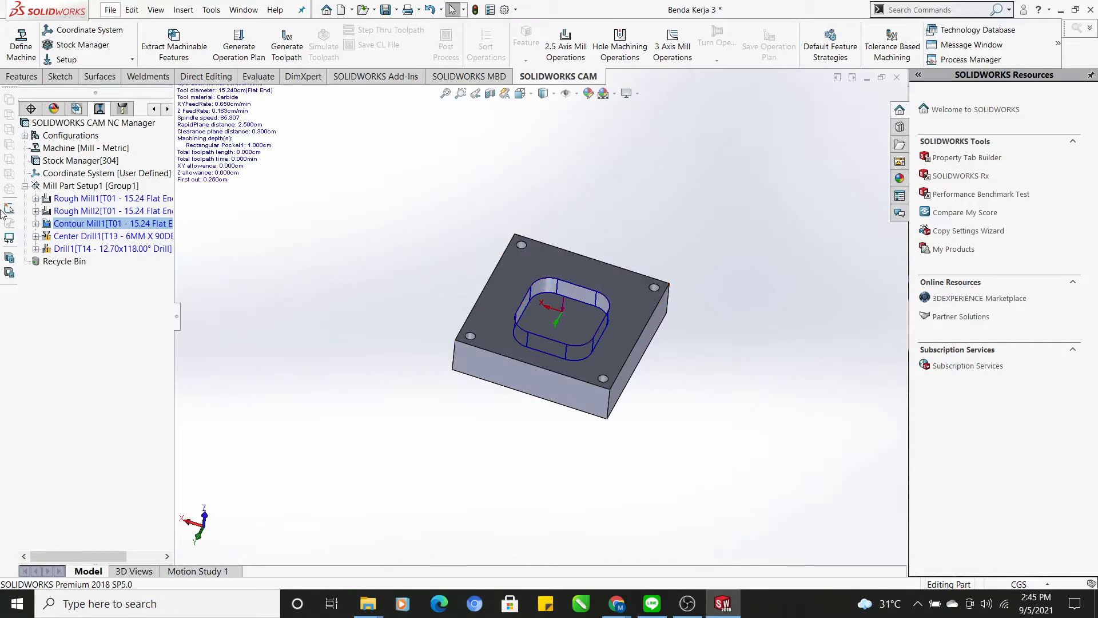
Step: Set the cut diameter of the first rough mill operation's flat end tool to 1.40 cm, adding it as a new tool
{"action": "left_click", "coordinate": [118, 199]}
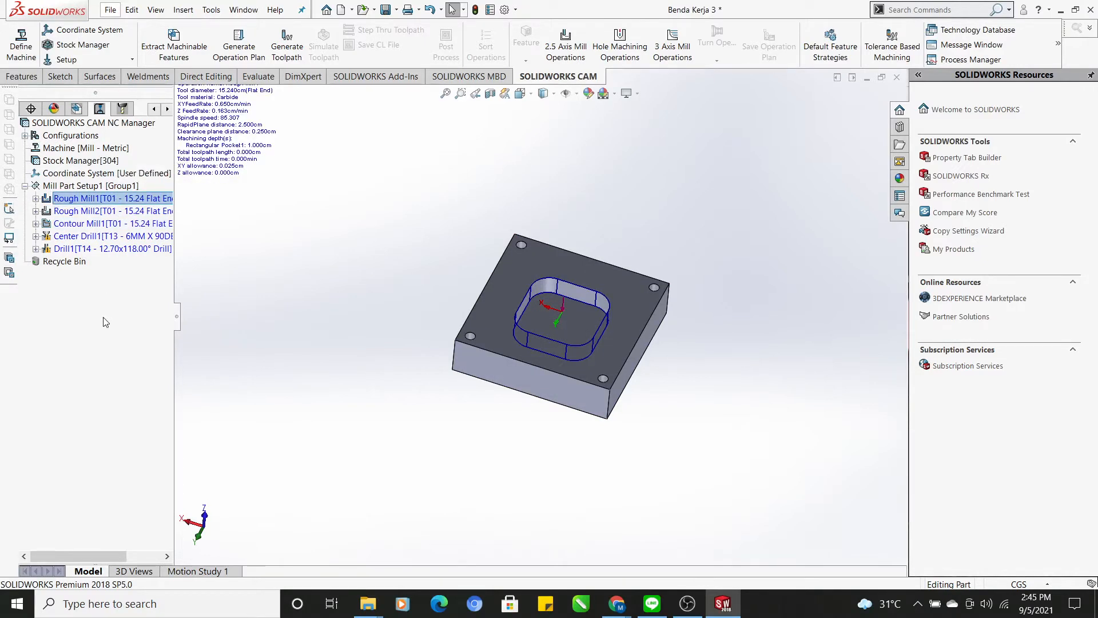
{"action": "right_click", "coordinate": [146, 200]}
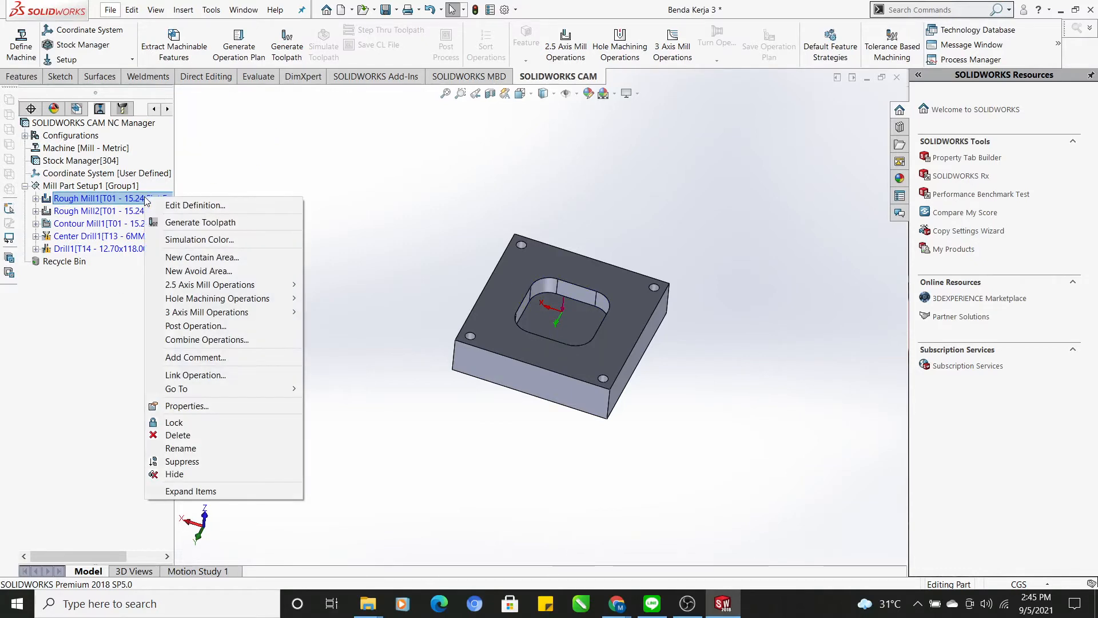
{"action": "left_click", "coordinate": [190, 205]}
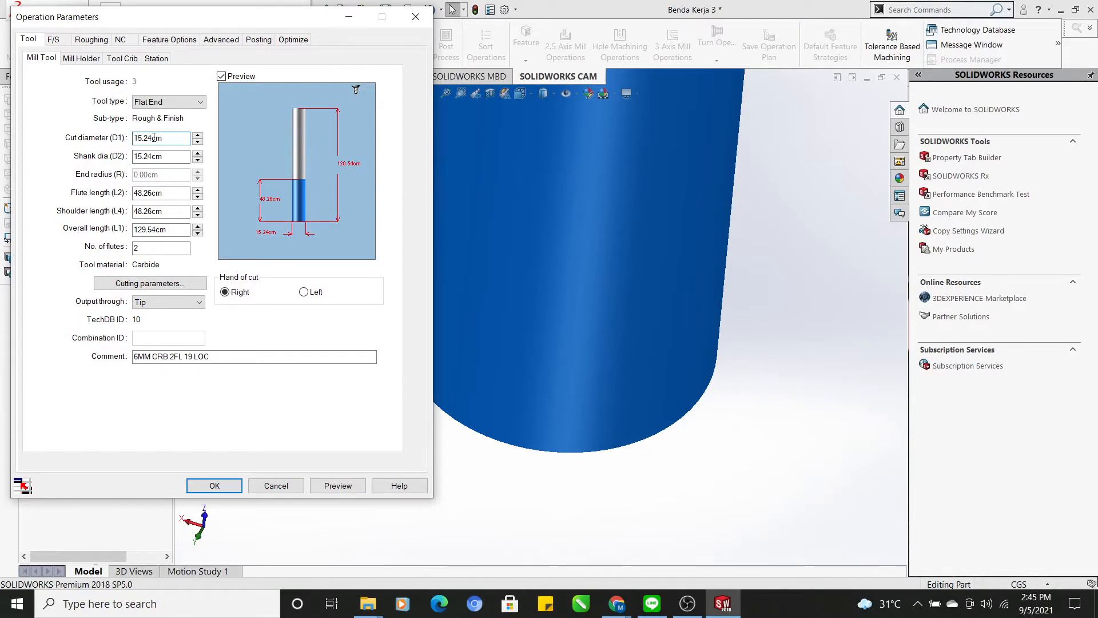
{"action": "key", "text": "BackSpace"}
{"action": "key", "text": "BackSpace"}
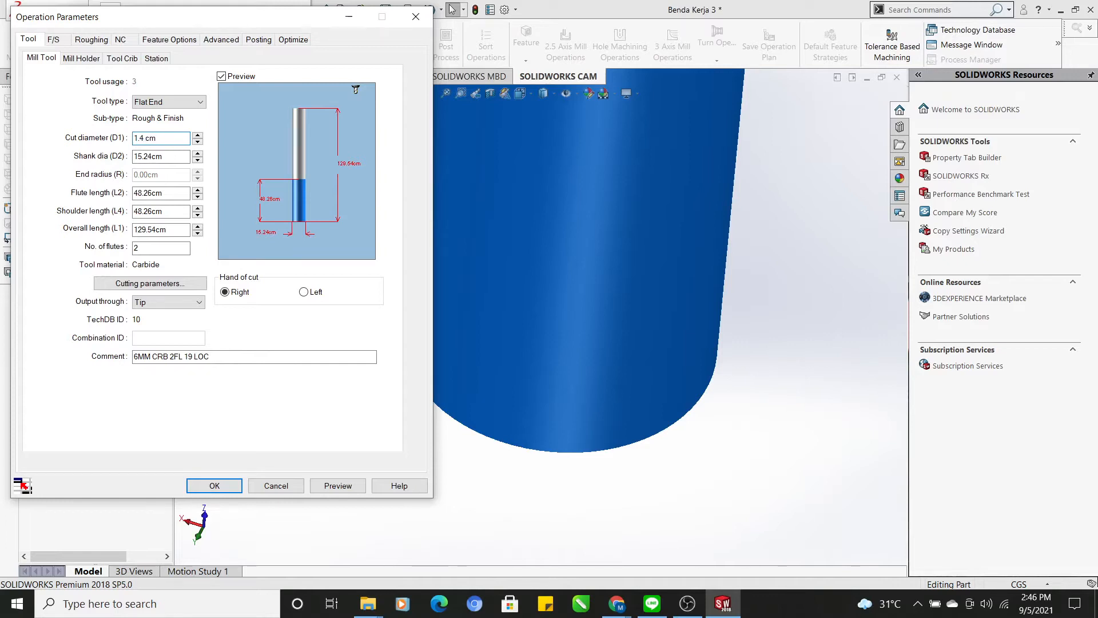
{"action": "key", "text": "Return"}
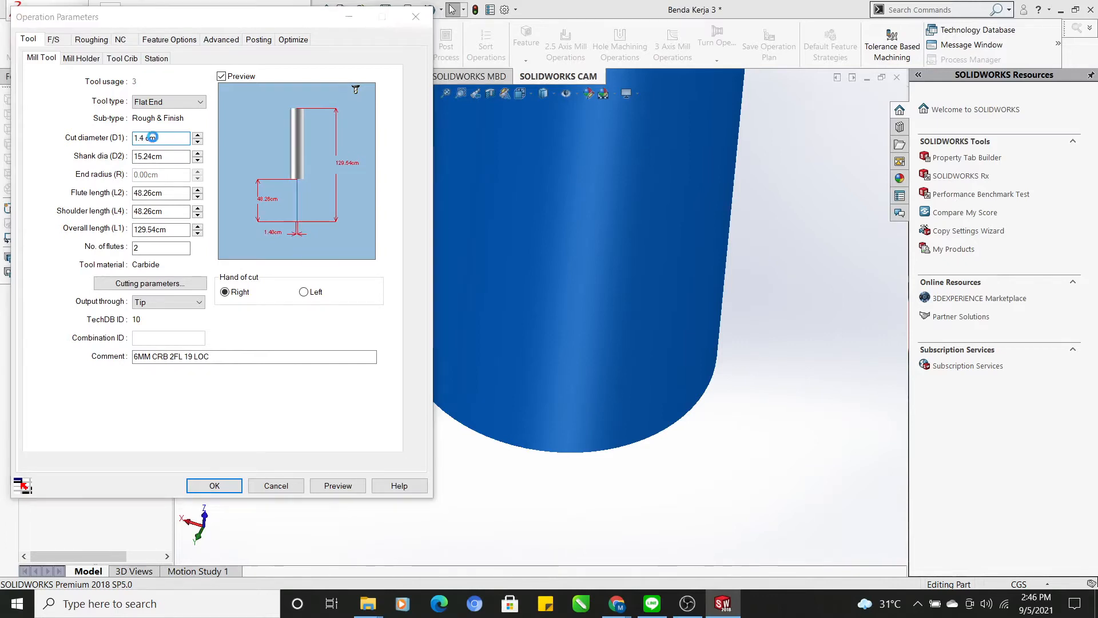
{"action": "left_click", "coordinate": [597, 333]}
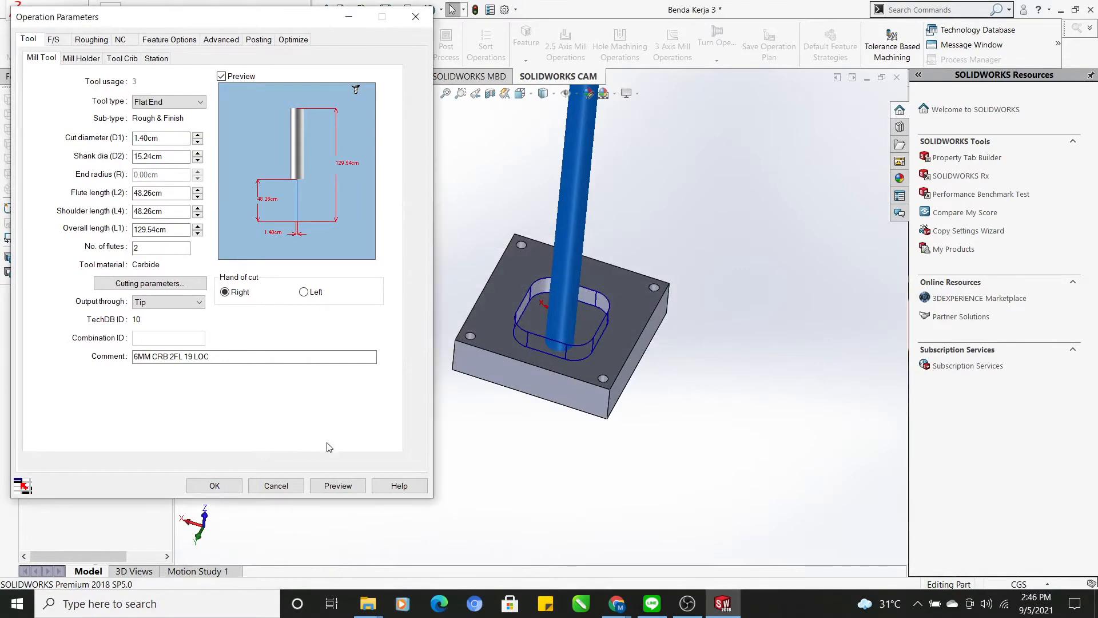
{"action": "left_click", "coordinate": [227, 489]}
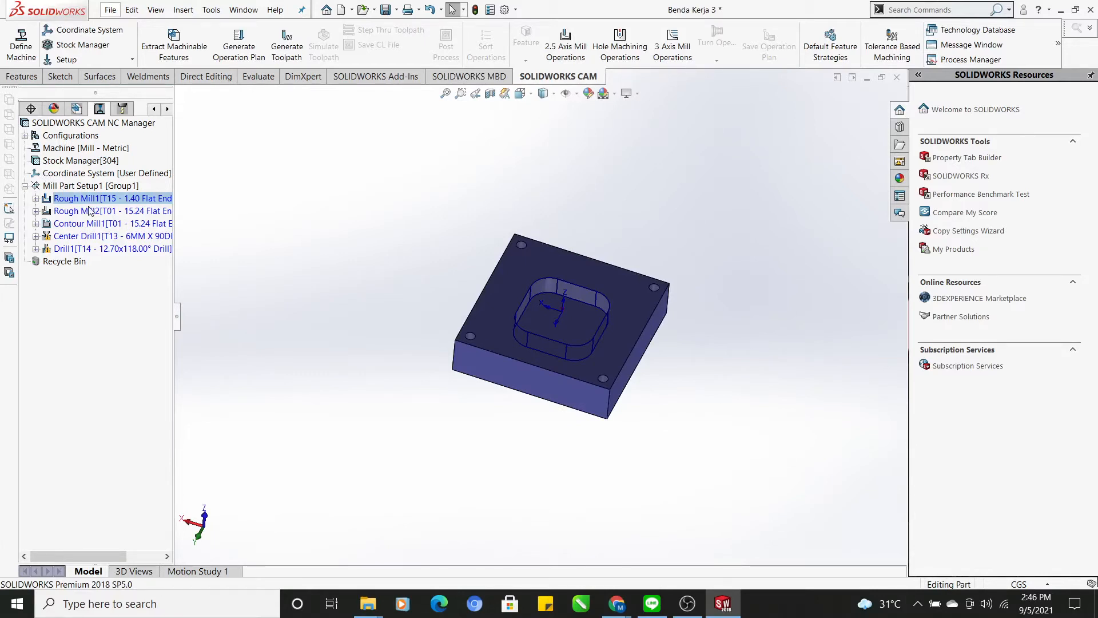
Step: Set the cut diameter of the Rough Mill2 flat end tool to 1.40 cm, adding it as a new tool
{"action": "right_click", "coordinate": [123, 216]}
{"action": "left_click", "coordinate": [166, 223]}
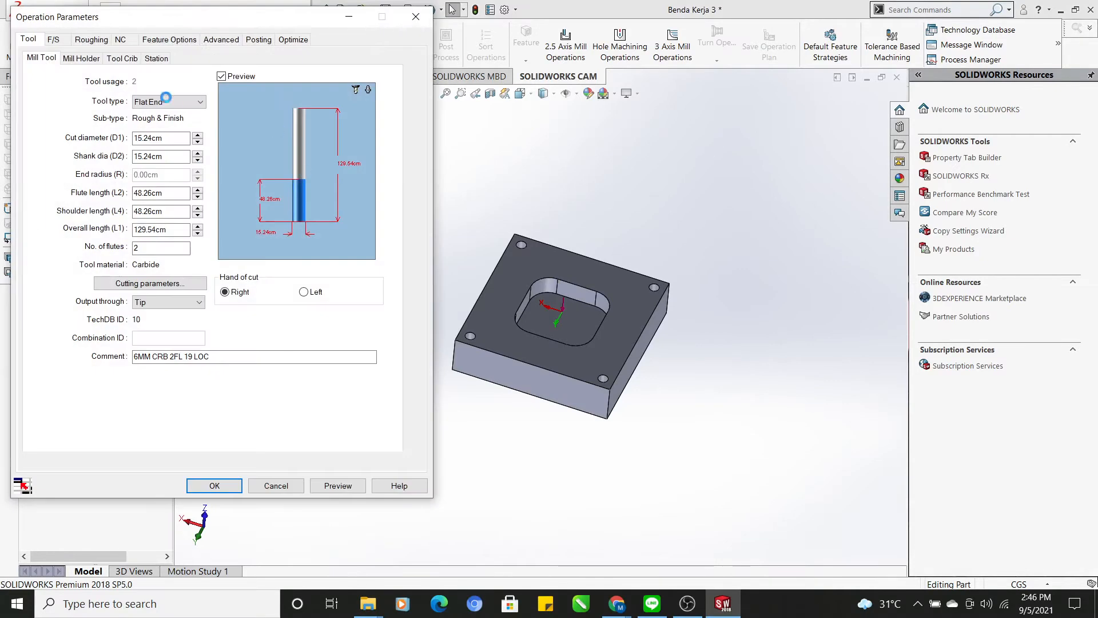
{"action": "left_click", "coordinate": [153, 138]}
{"action": "key", "text": "BackSpace"}
{"action": "key", "text": "BackSpace"}
{"action": "key", "text": "BackSpace"}
{"action": "key", "text": "BackSpace"}
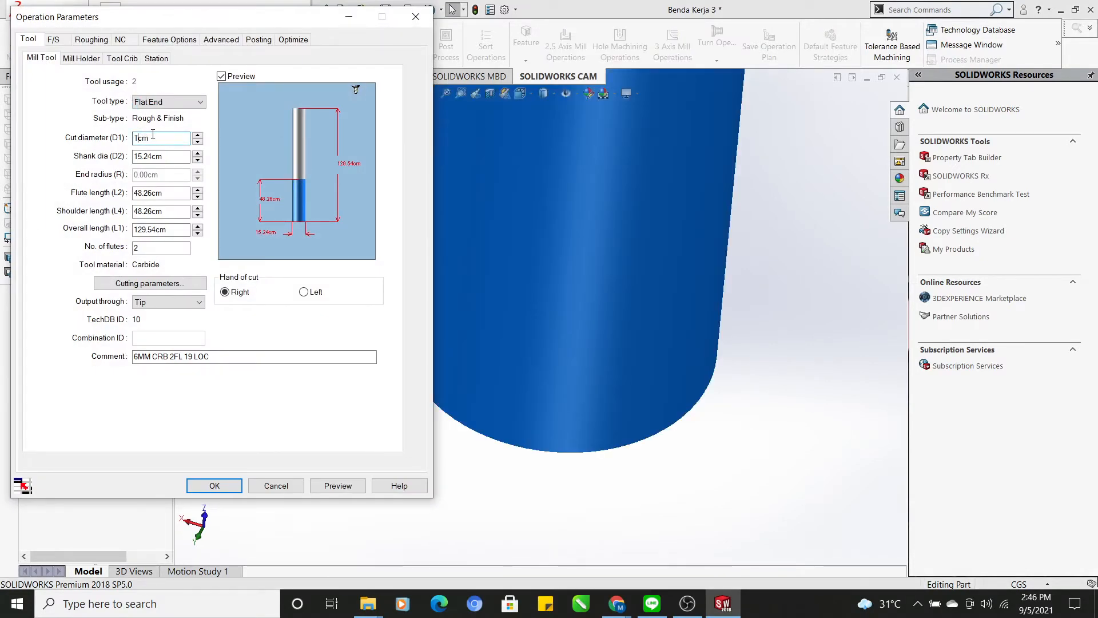
{"action": "key", "text": "Return"}
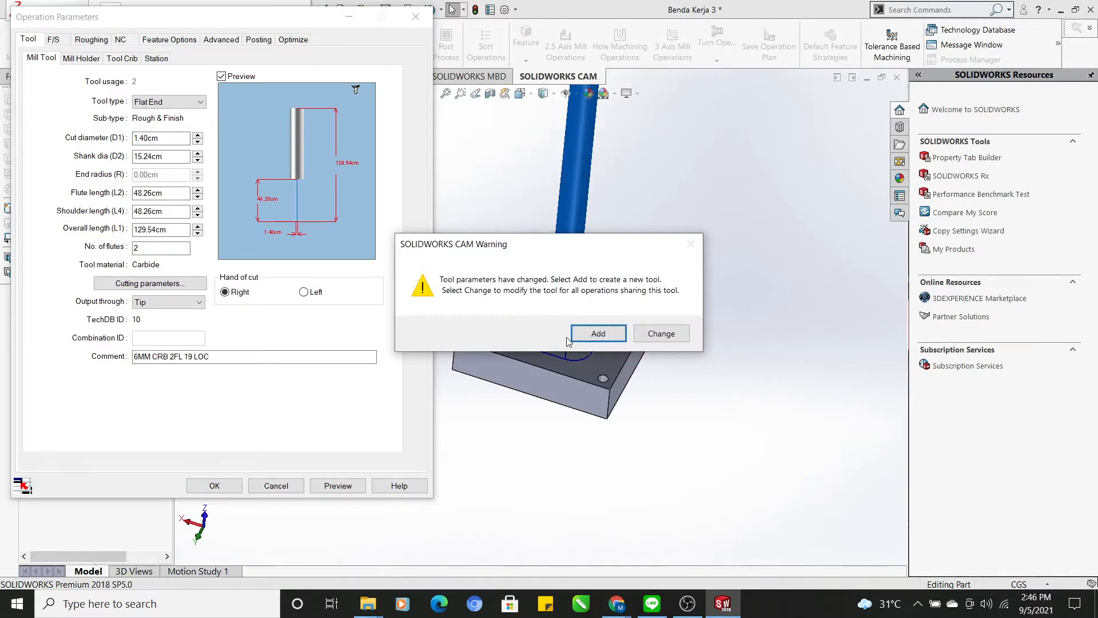
{"action": "left_click", "coordinate": [597, 334]}
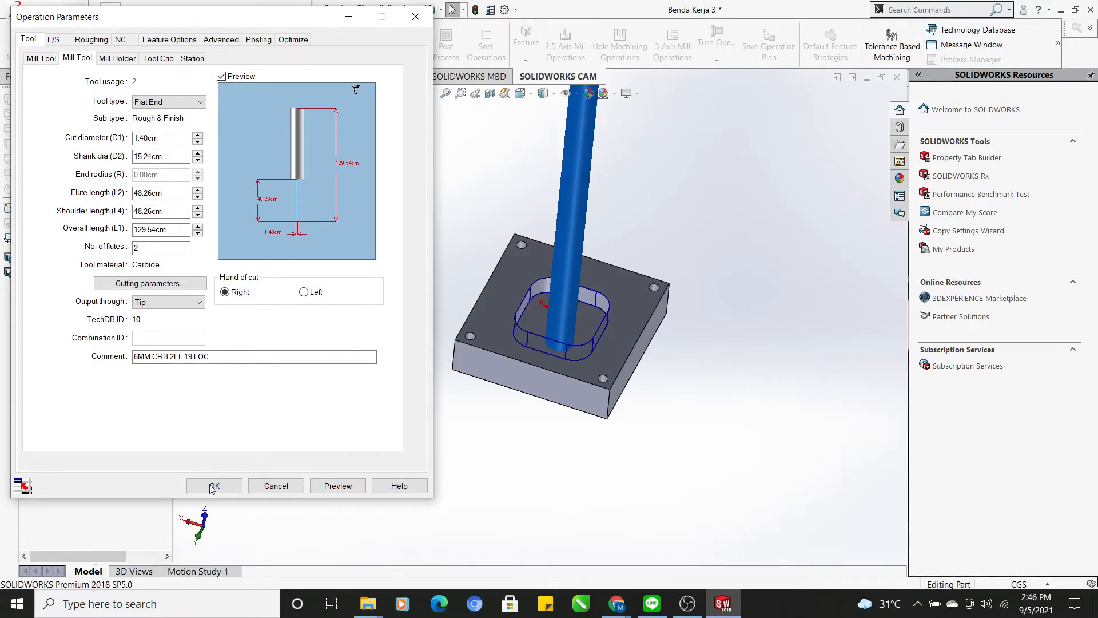
{"action": "left_click", "coordinate": [211, 487]}
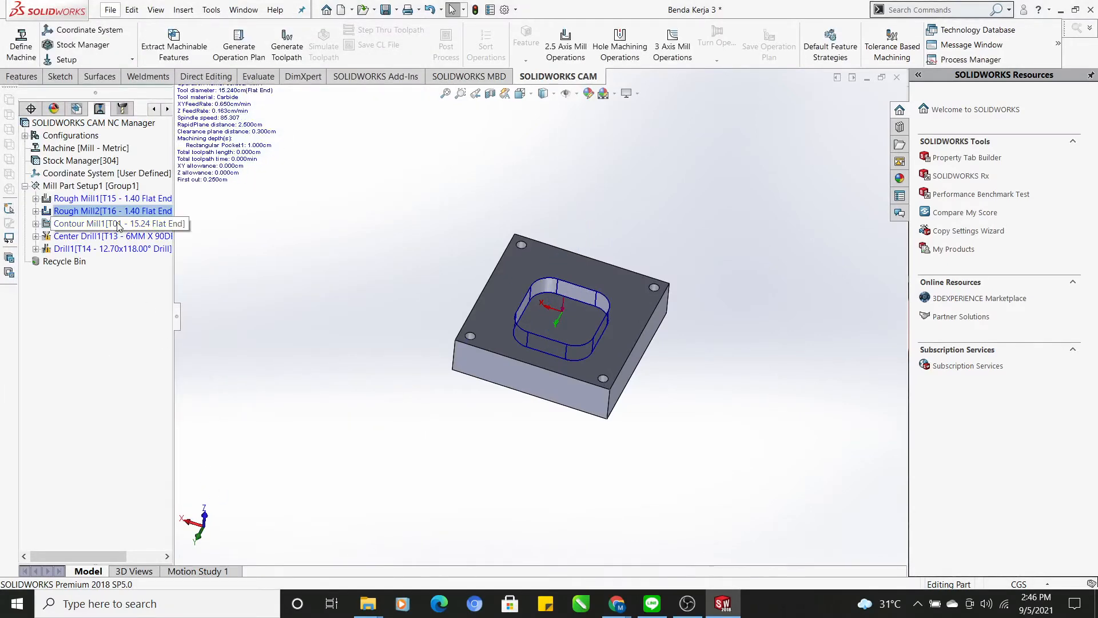
Step: Set the cut diameter of the contour mill operation's flat end tool to 1.40 cm and accept the operation parameters
{"action": "left_click", "coordinate": [92, 229]}
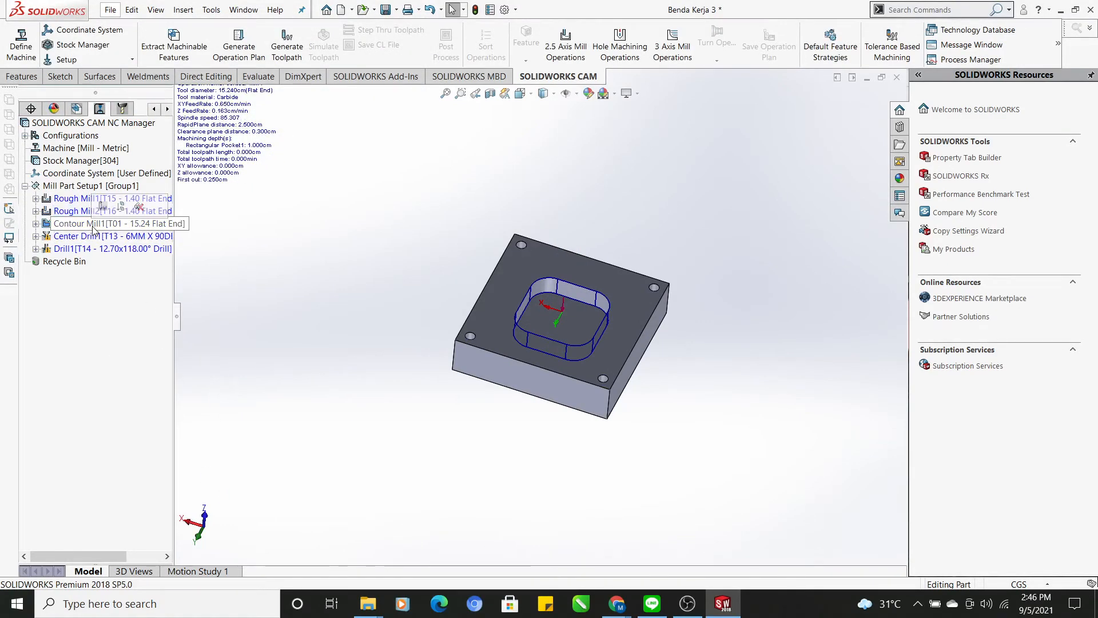
{"action": "right_click", "coordinate": [93, 228]}
{"action": "left_click", "coordinate": [140, 235]}
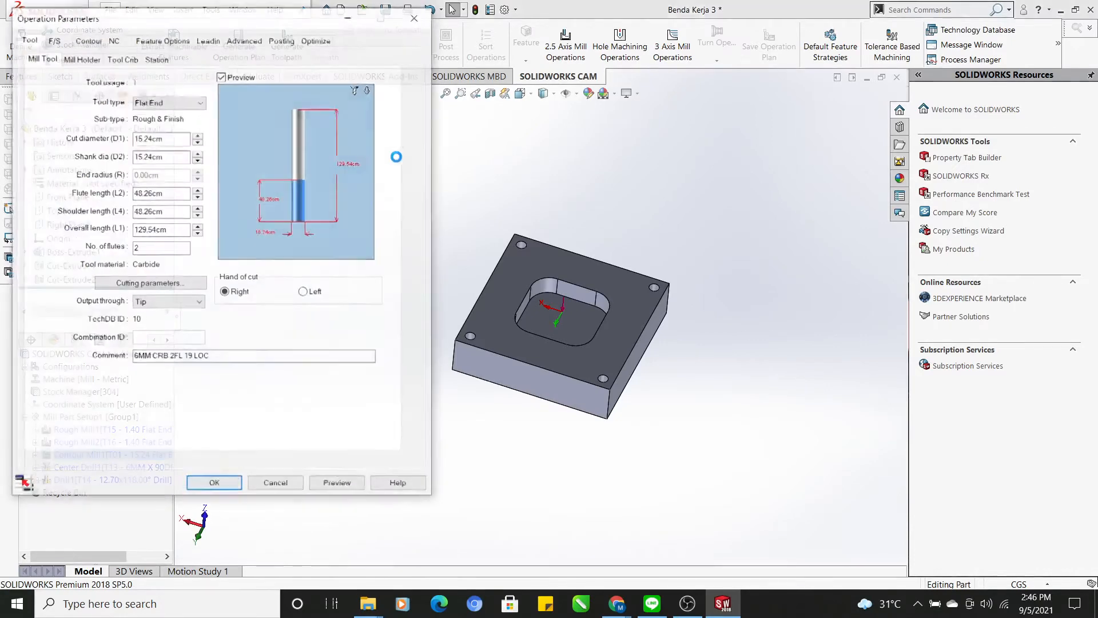
{"action": "left_click", "coordinate": [152, 137]}
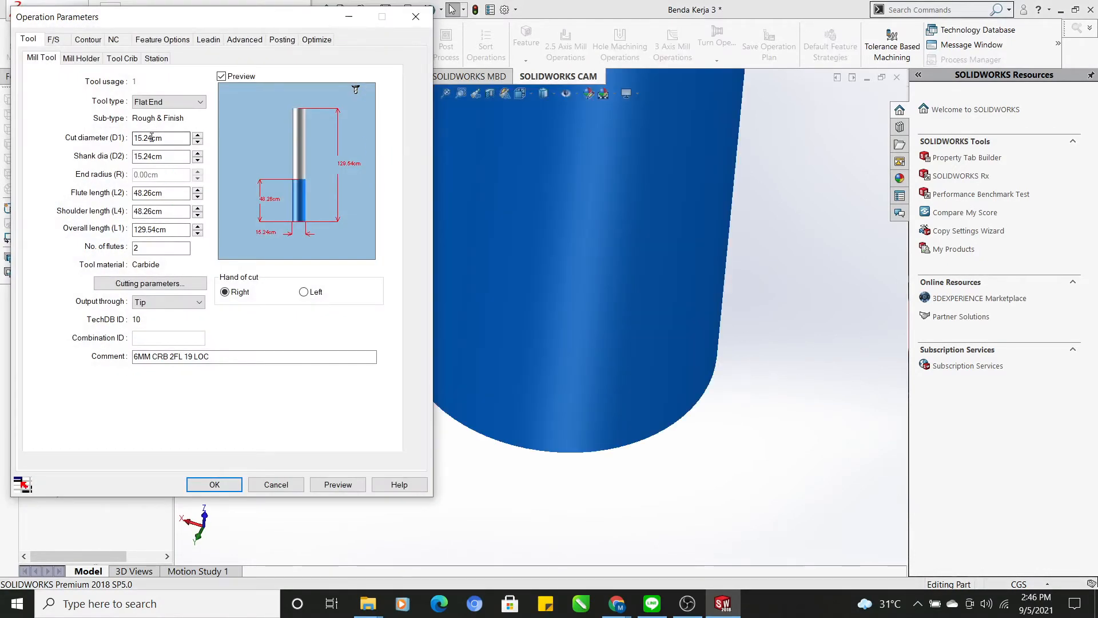
{"action": "key", "text": "BackSpace"}
{"action": "key", "text": "BackSpace"}
{"action": "key", "text": "BackSpace"}
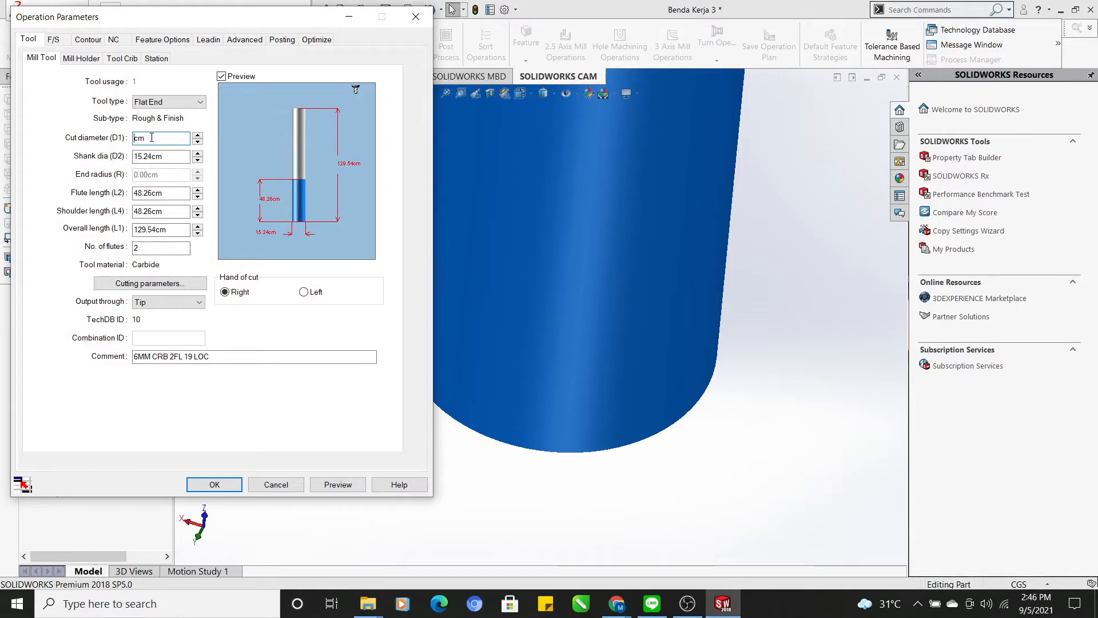
{"action": "type", "text": "1.40"}
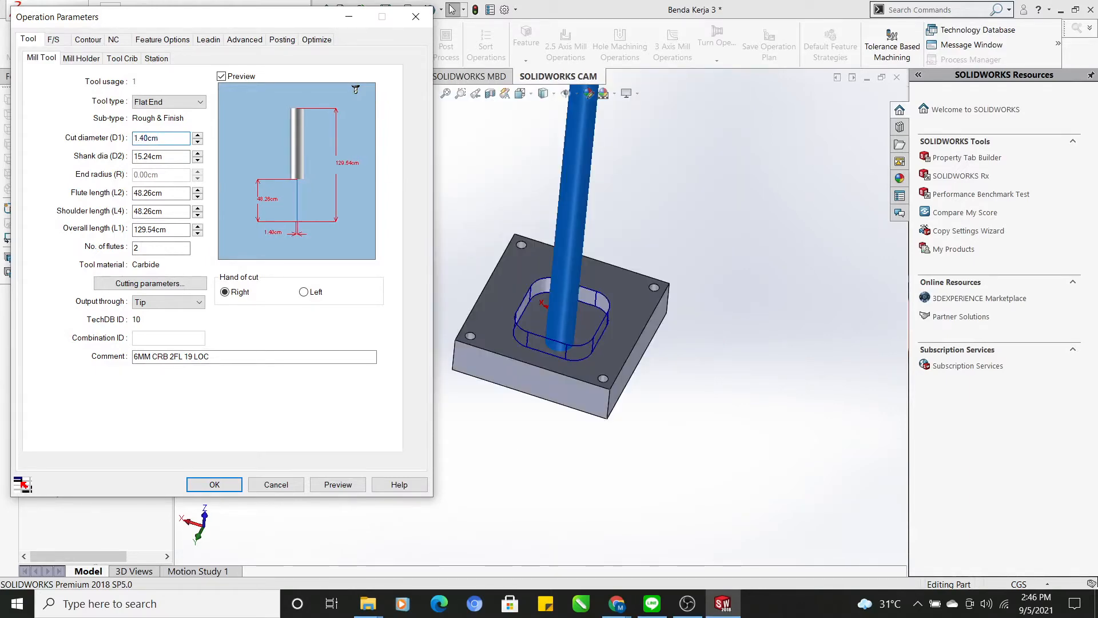
{"action": "key", "text": "Return"}
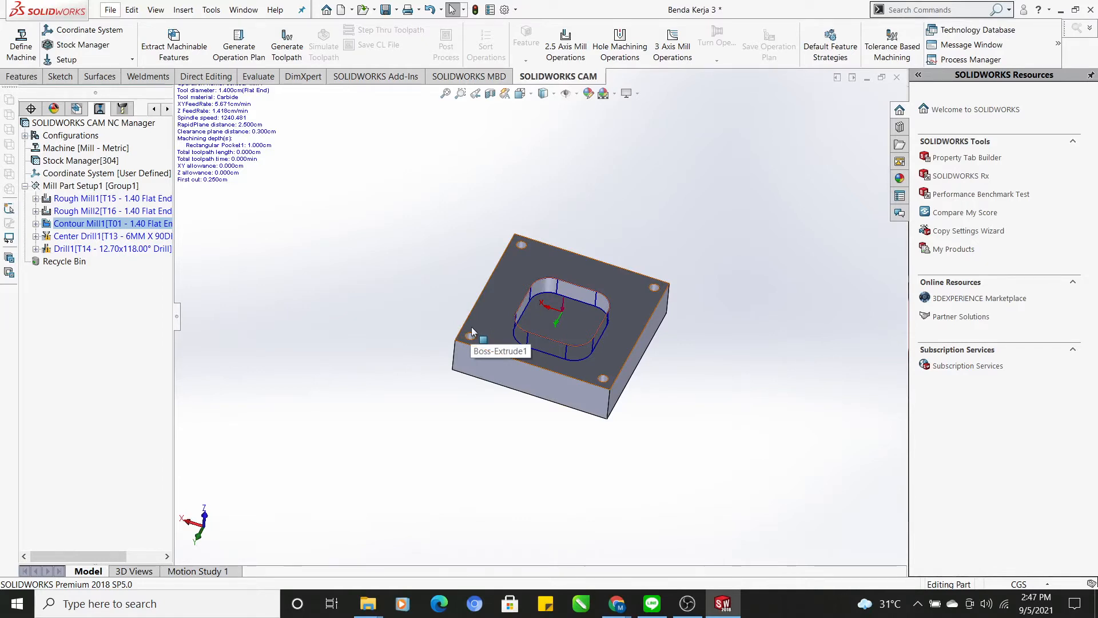
Step: Set the drill diameter of the Center Drill1 operation's tool to 0.5 cm and accept the operation parameters
{"action": "left_click", "coordinate": [132, 237]}
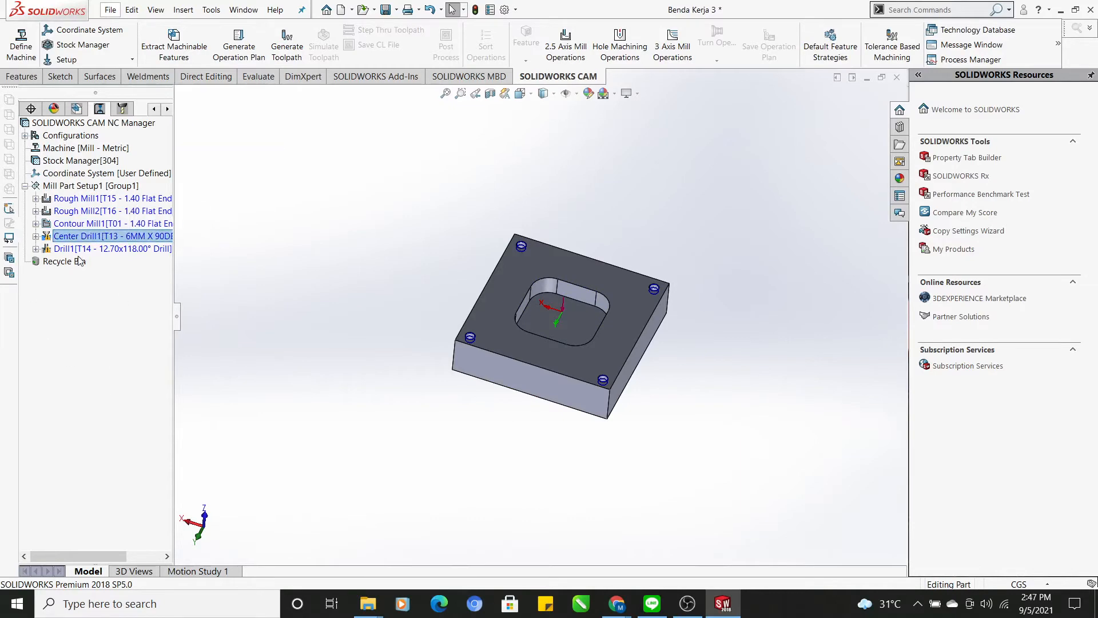
{"action": "right_click", "coordinate": [87, 239]}
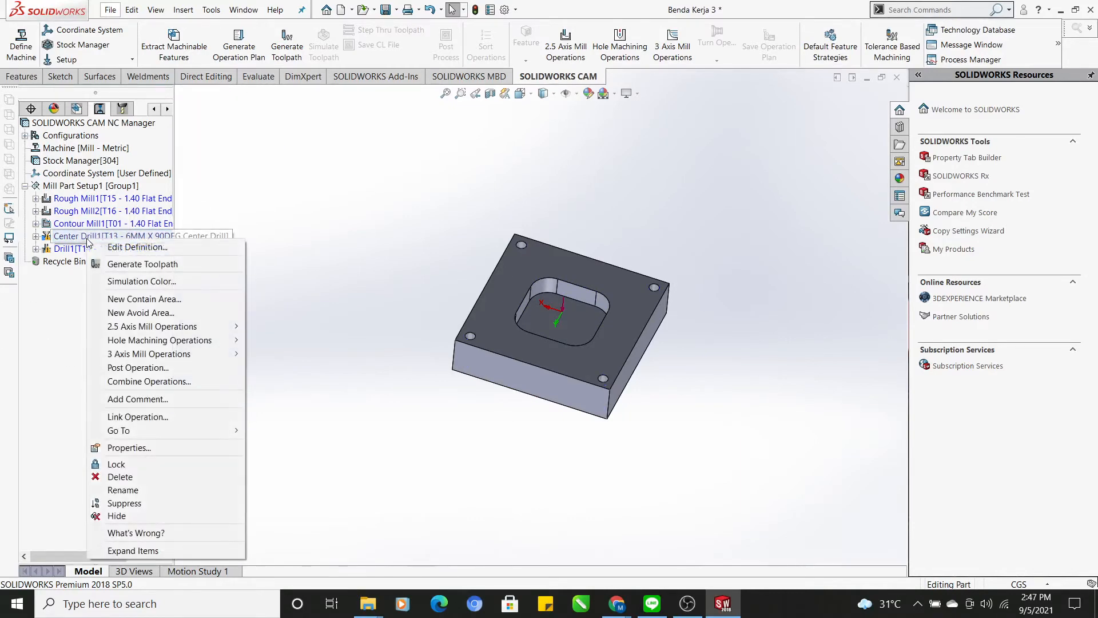
{"action": "left_click", "coordinate": [122, 249]}
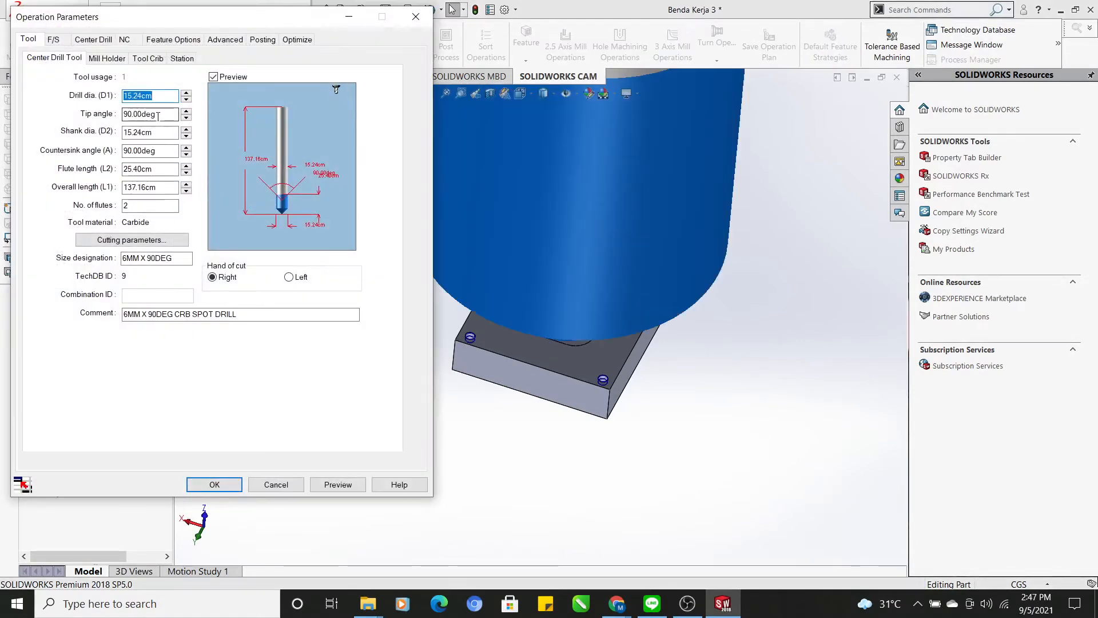
{"action": "left_click", "coordinate": [152, 96]}
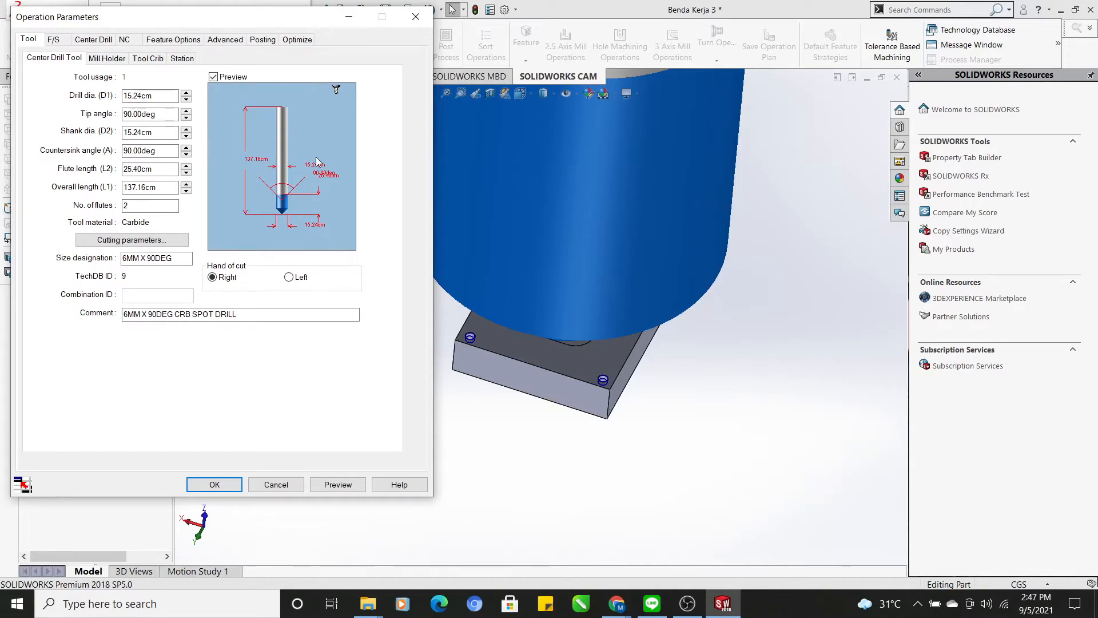
{"action": "left_click", "coordinate": [142, 95]}
{"action": "key", "text": "BackSpace"}
{"action": "key", "text": "BackSpace"}
{"action": "key", "text": "BackSpace"}
{"action": "key", "text": "BackSpace"}
{"action": "type", "text": "0.5"}
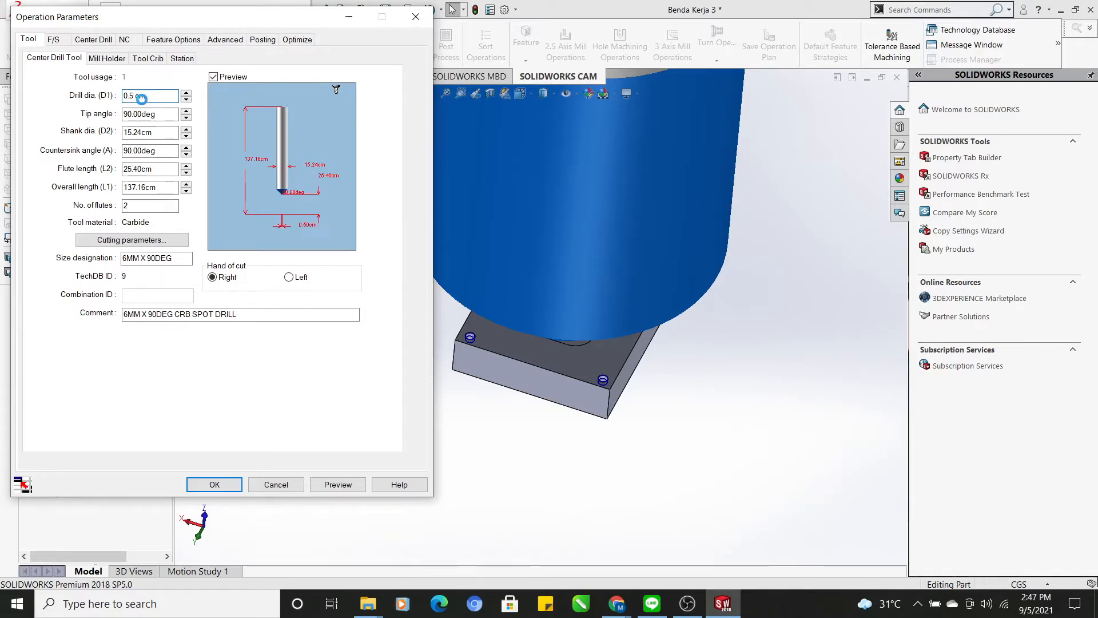
{"action": "key", "text": "Return"}
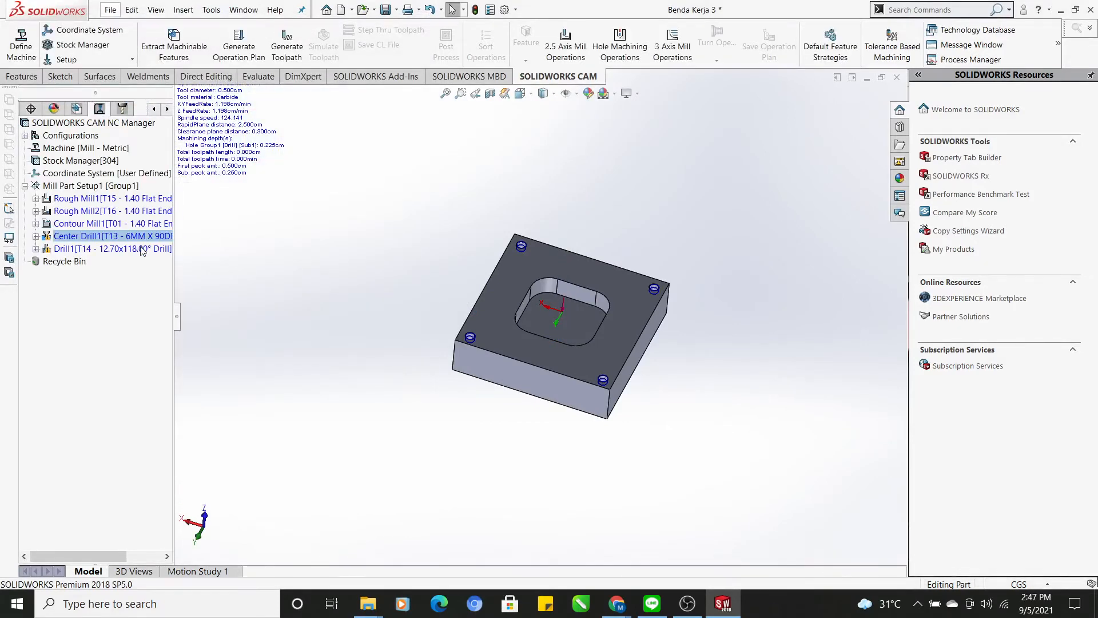
Step: Set the tool diameter of the Drill1 operation to 0.5 cm and accept the operation parameters
{"action": "left_click", "coordinate": [67, 247]}
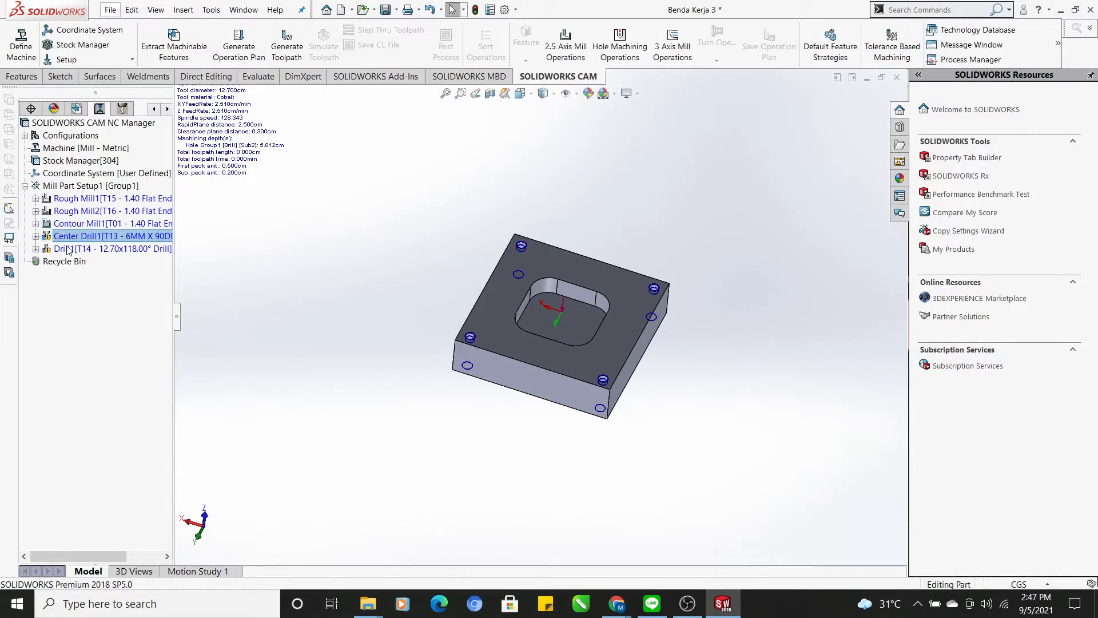
{"action": "right_click", "coordinate": [68, 248]}
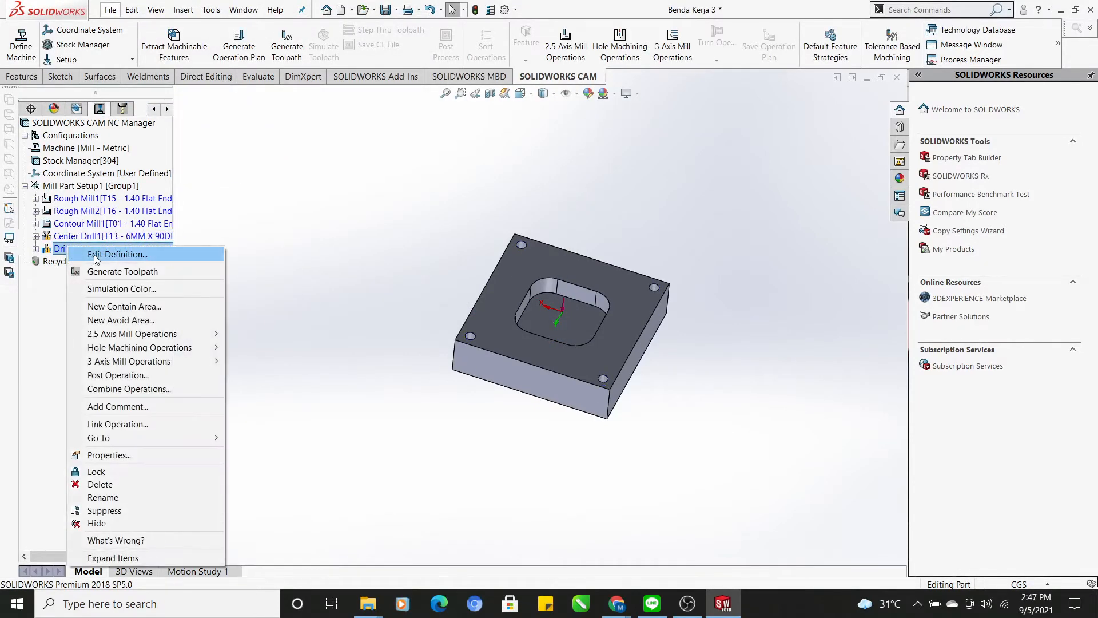
{"action": "left_click", "coordinate": [95, 255]}
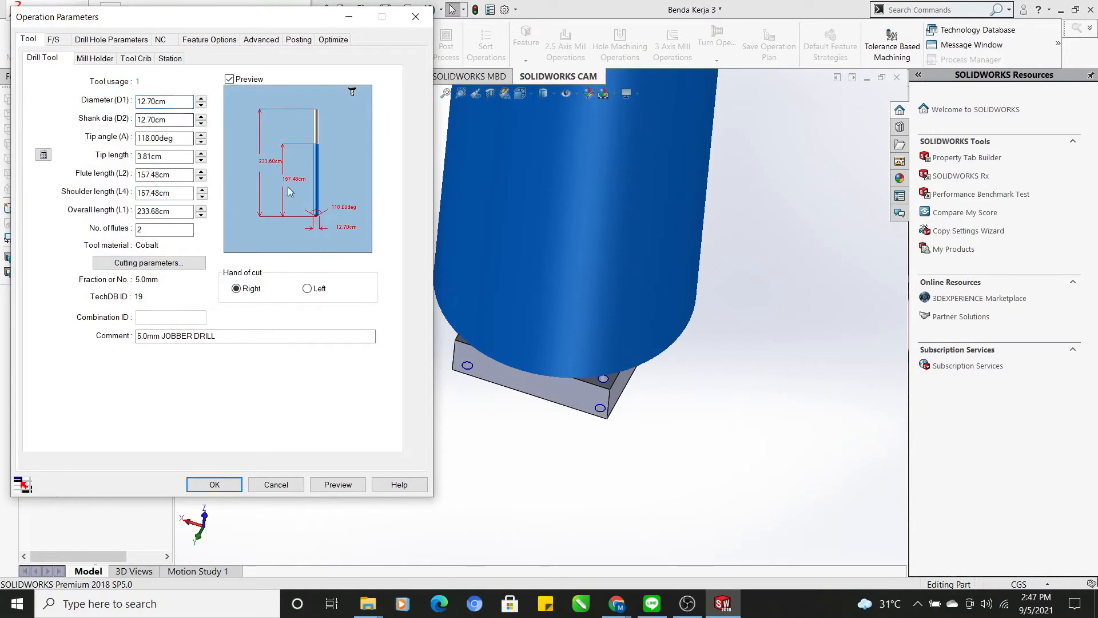
{"action": "left_click", "coordinate": [153, 101]}
{"action": "key", "text": "BackSpace"}
{"action": "key", "text": "BackSpace"}
{"action": "key", "text": "BackSpace"}
{"action": "type", "text": "0.5cm"}
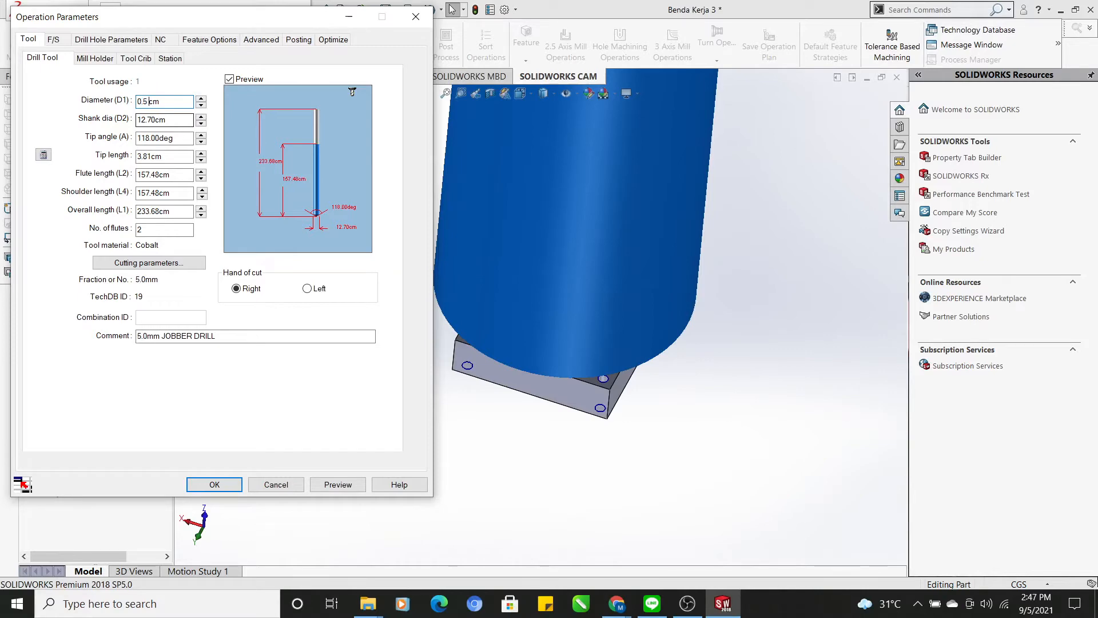
{"action": "key", "text": "Return"}
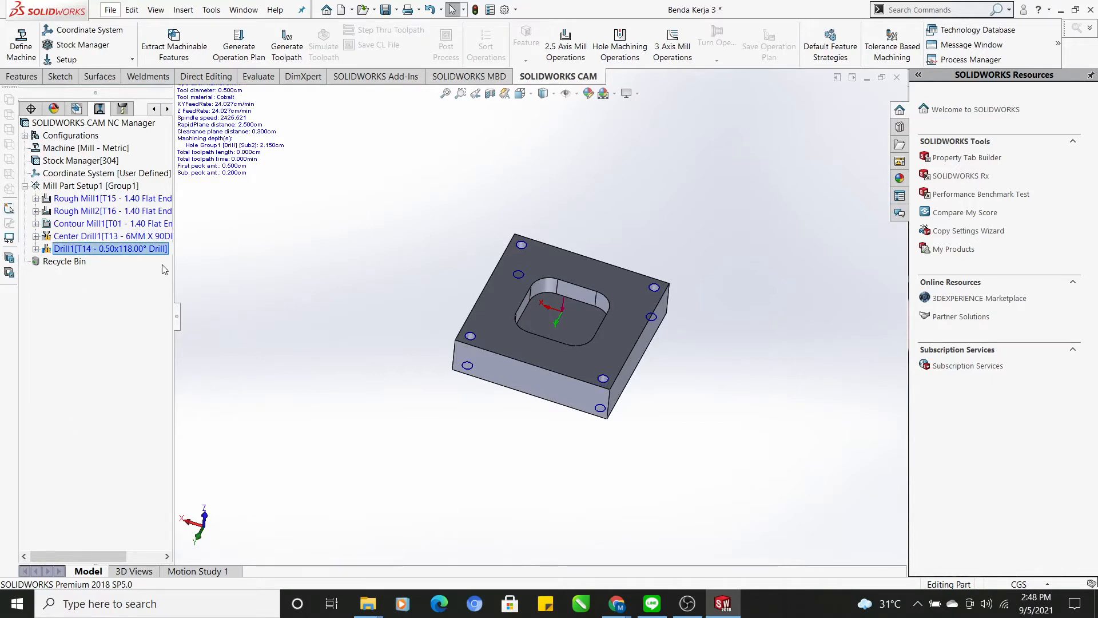
Step: Reorder the setup's operations so that Center Drill1 comes first and Drill1 second, ahead of the rough and contour milling
{"action": "left_click", "coordinate": [76, 237]}
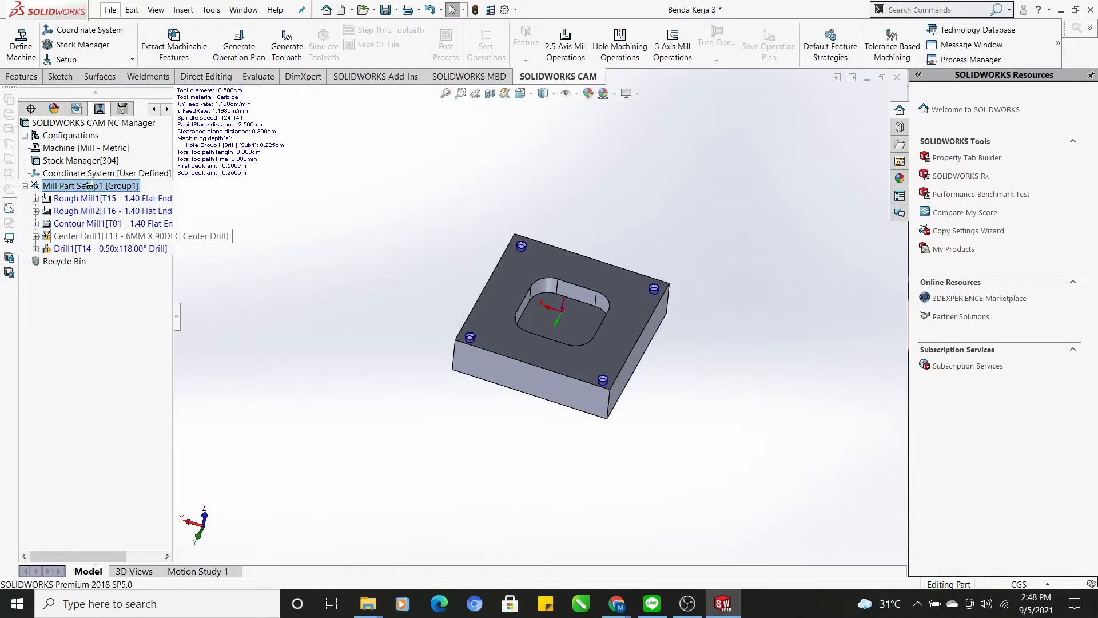
{"action": "left_click_drag", "start_coordinate": [90, 183], "coordinate": [90, 184]}
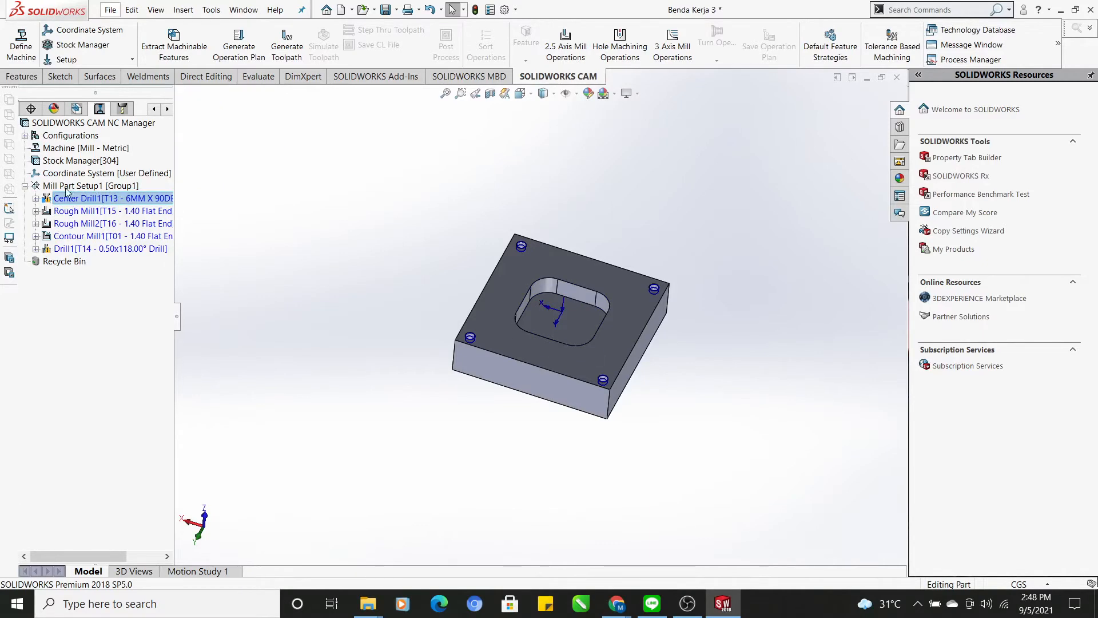
{"action": "left_click", "coordinate": [101, 199]}
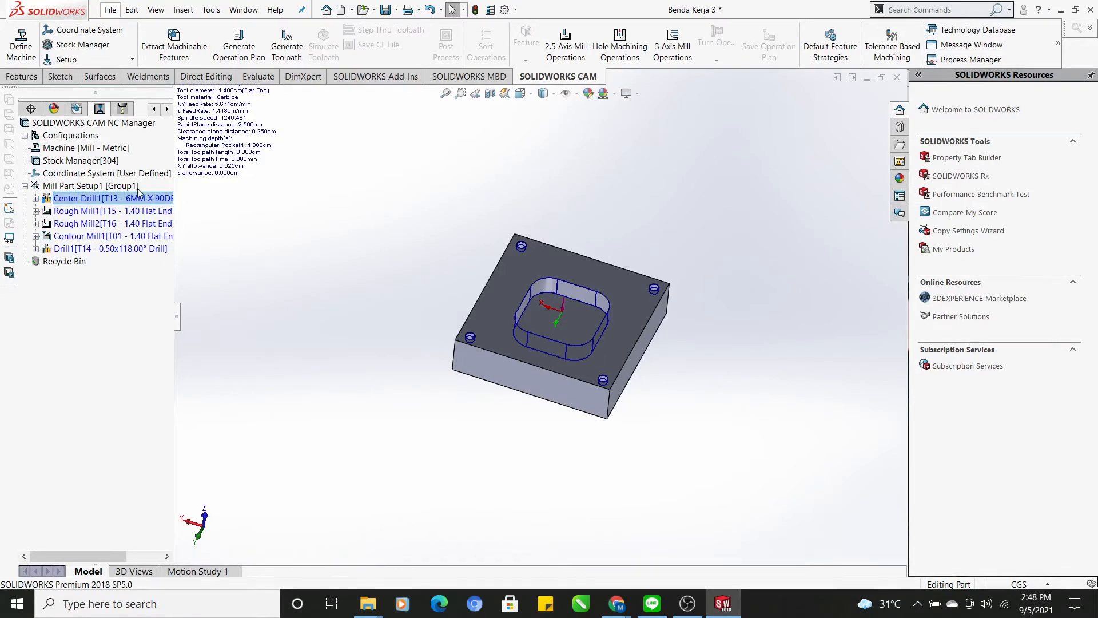
{"action": "left_click", "coordinate": [69, 250]}
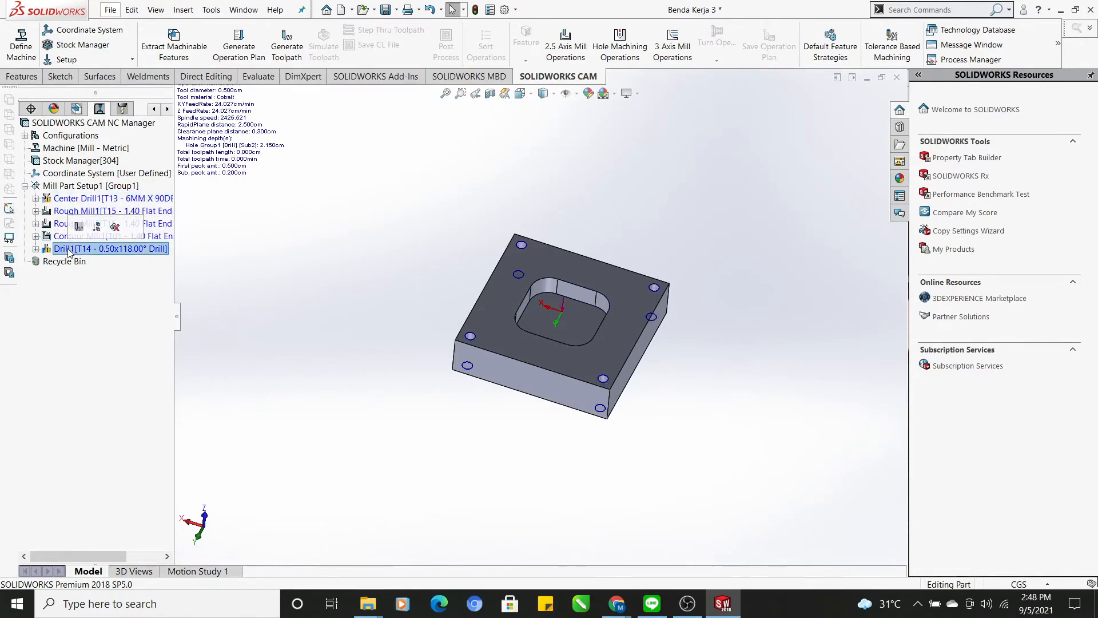
{"action": "left_click", "coordinate": [91, 199]}
{"action": "left_click_drag", "start_coordinate": [91, 199], "coordinate": [90, 201]}
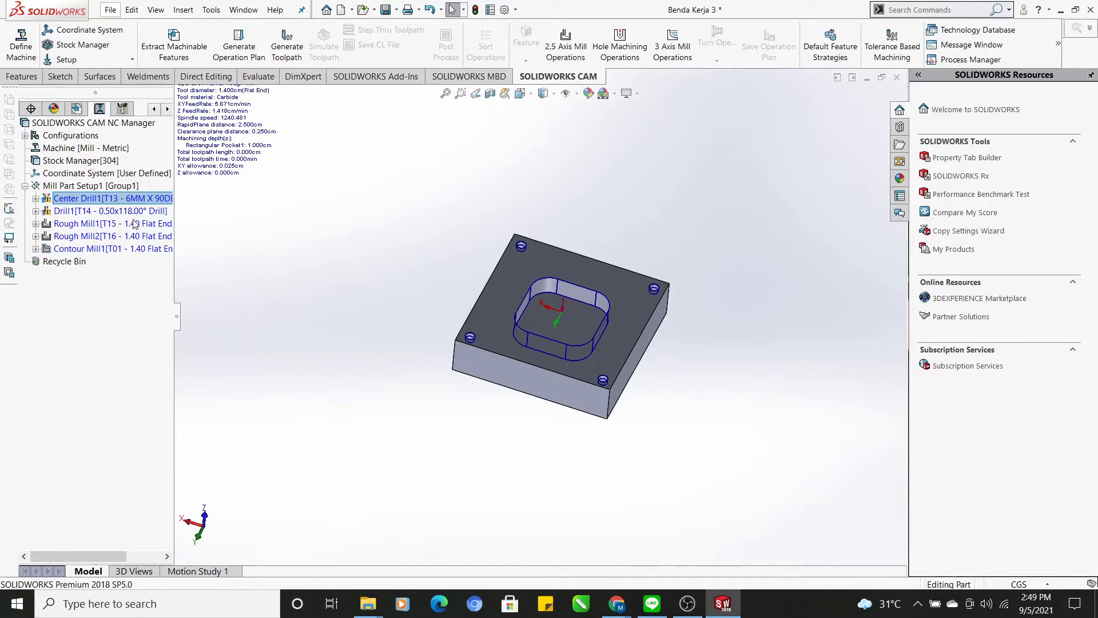
Step: Combine the Rough Mill1 and Rough Mill2 operations into one, copying the parameters from Rough Mill1 and regenerating the toolpath
{"action": "left_click", "coordinate": [101, 227]}
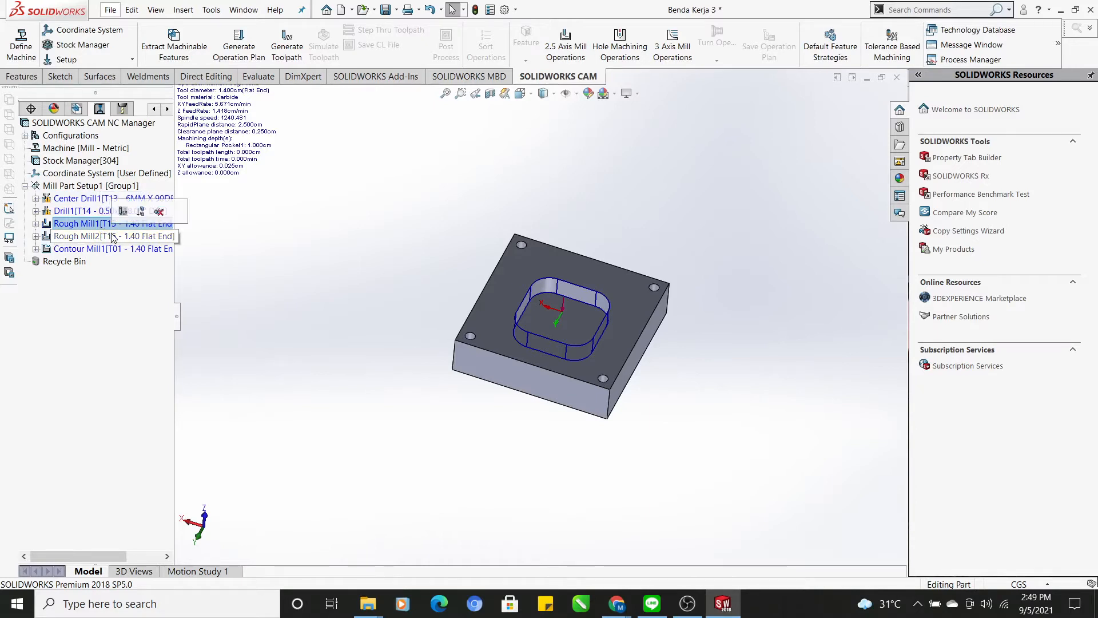
{"action": "left_click", "coordinate": [113, 236], "text": "ctrl"}
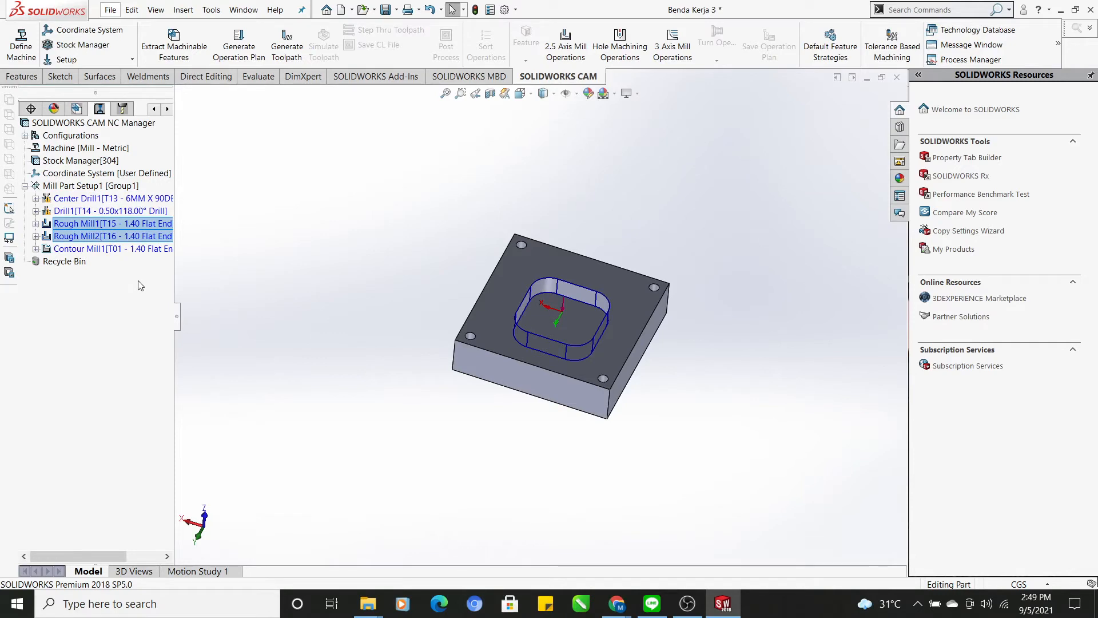
{"action": "right_click", "coordinate": [95, 224]}
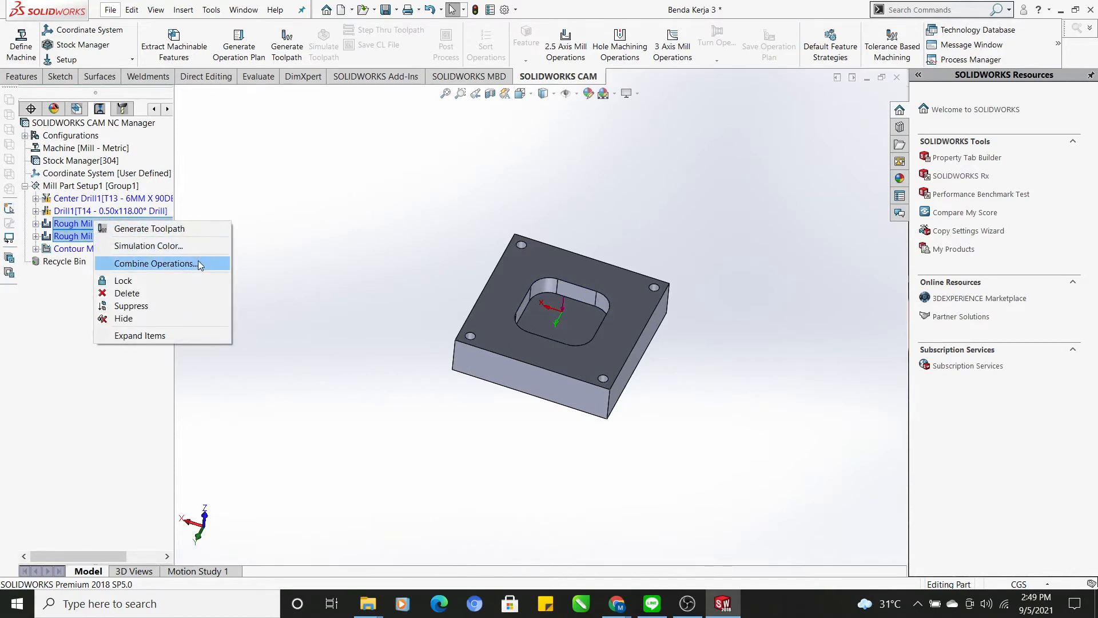
{"action": "left_click", "coordinate": [198, 263]}
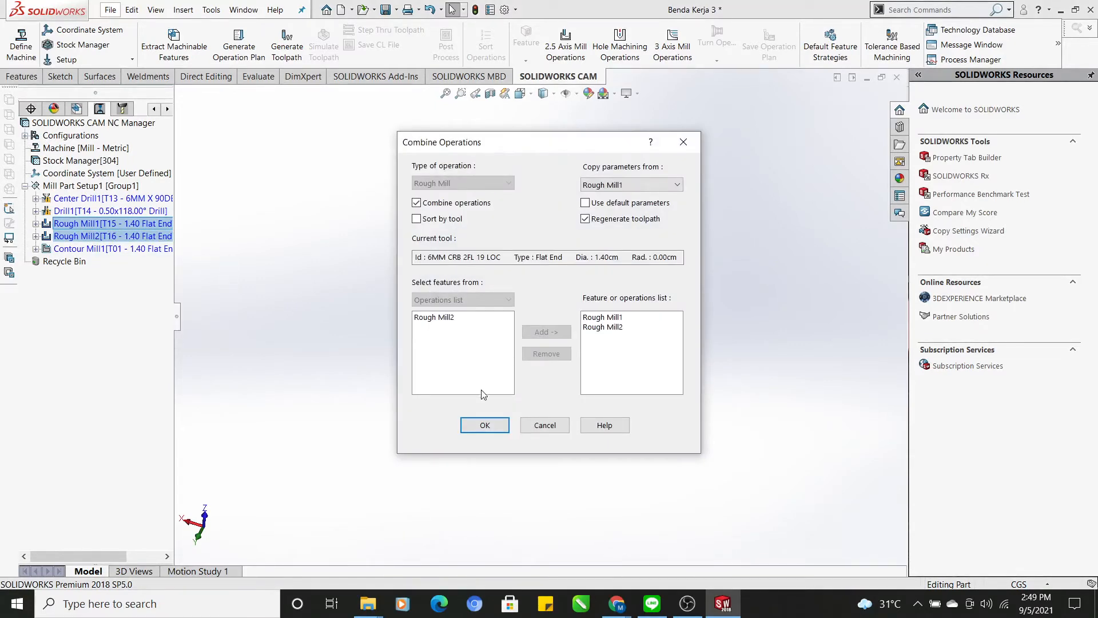
{"action": "left_click", "coordinate": [485, 424]}
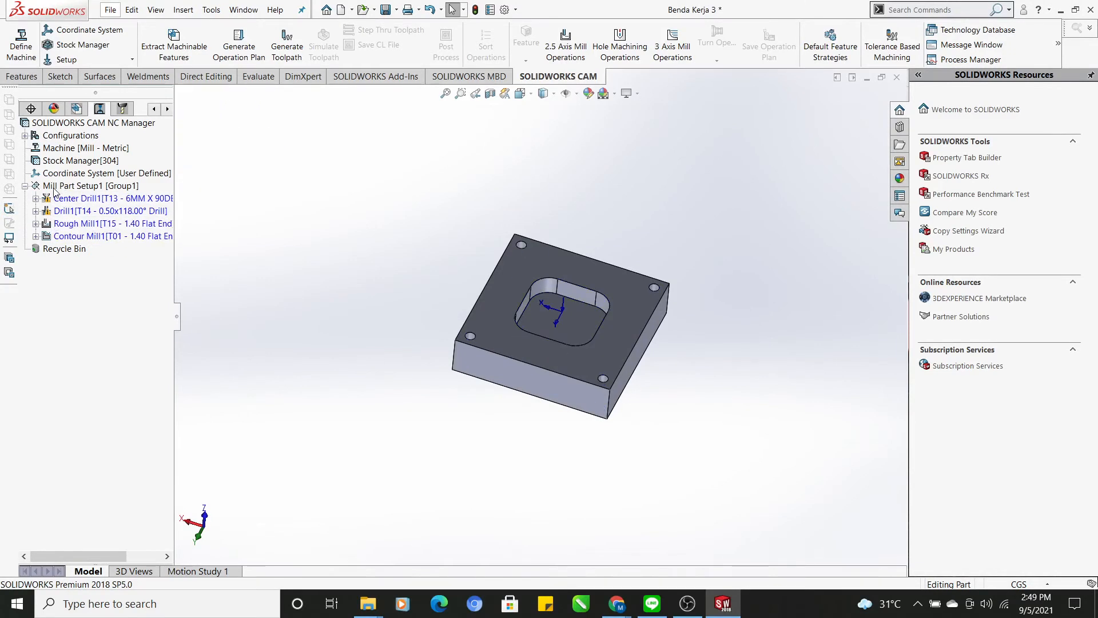
Step: Check the reordered operations and generate the toolpaths for all of them
{"action": "left_click", "coordinate": [86, 211]}
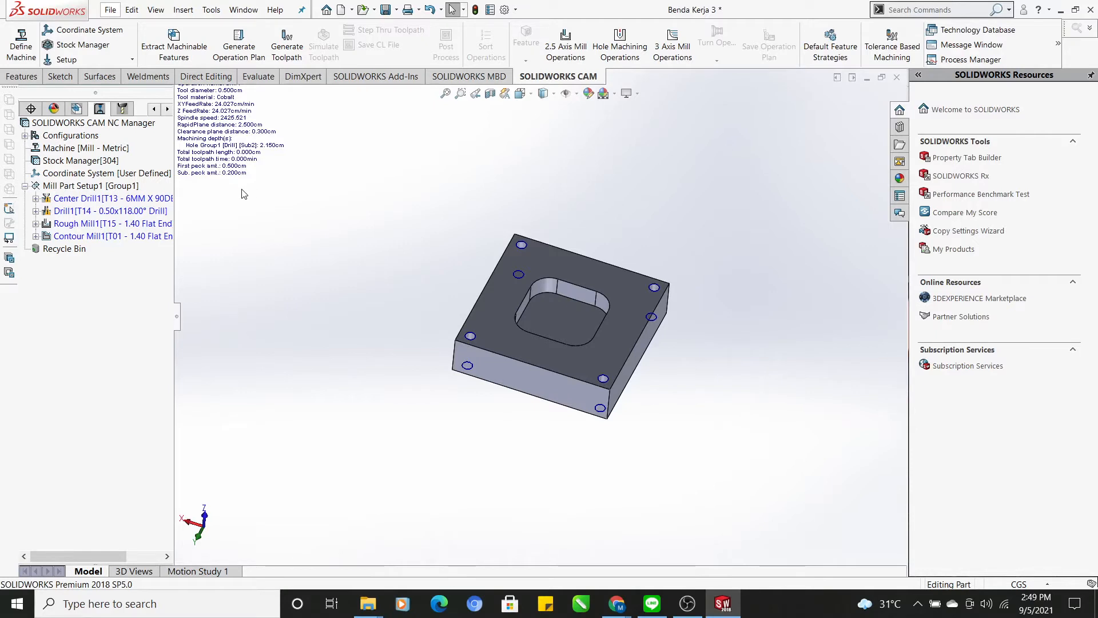
{"action": "left_click", "coordinate": [160, 199]}
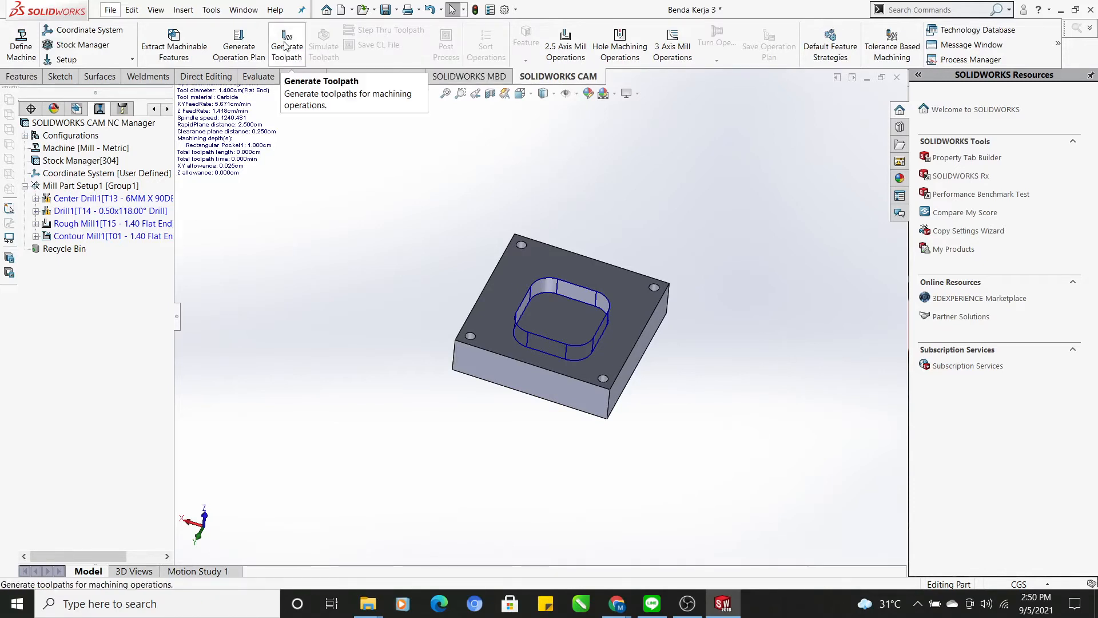
{"action": "left_click", "coordinate": [299, 52]}
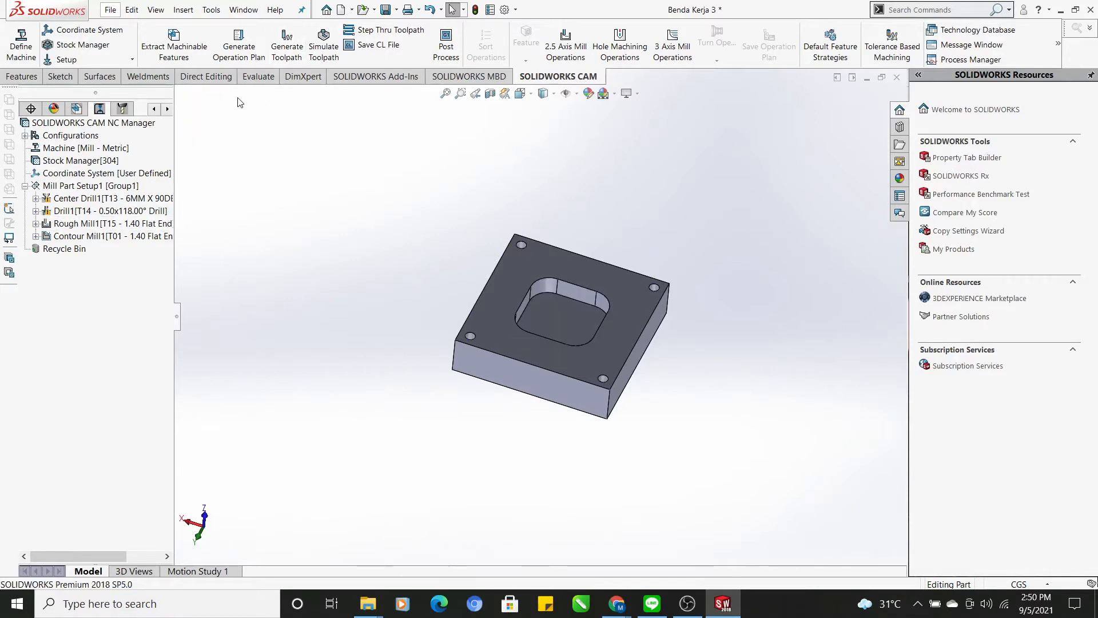
Step: Examine the generated toolpaths of the center drill, drill, rough mill and contour mill operations one after another
{"action": "left_click", "coordinate": [120, 198]}
{"action": "left_click", "coordinate": [122, 196]}
{"action": "left_click", "coordinate": [124, 199]}
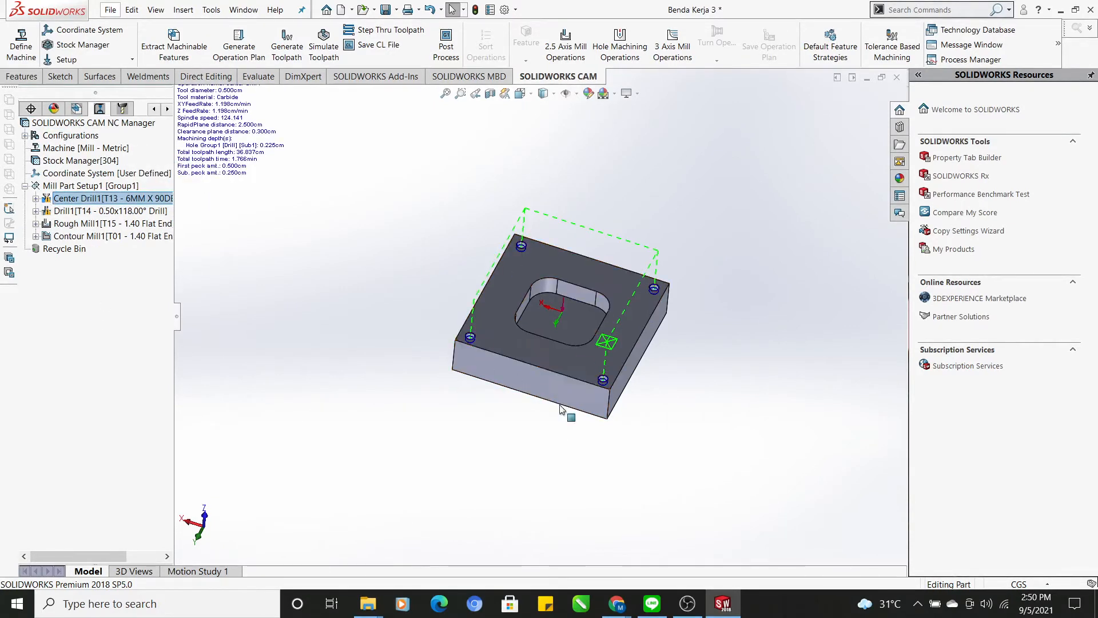
{"action": "left_click", "coordinate": [56, 210]}
{"action": "left_click", "coordinate": [109, 211]}
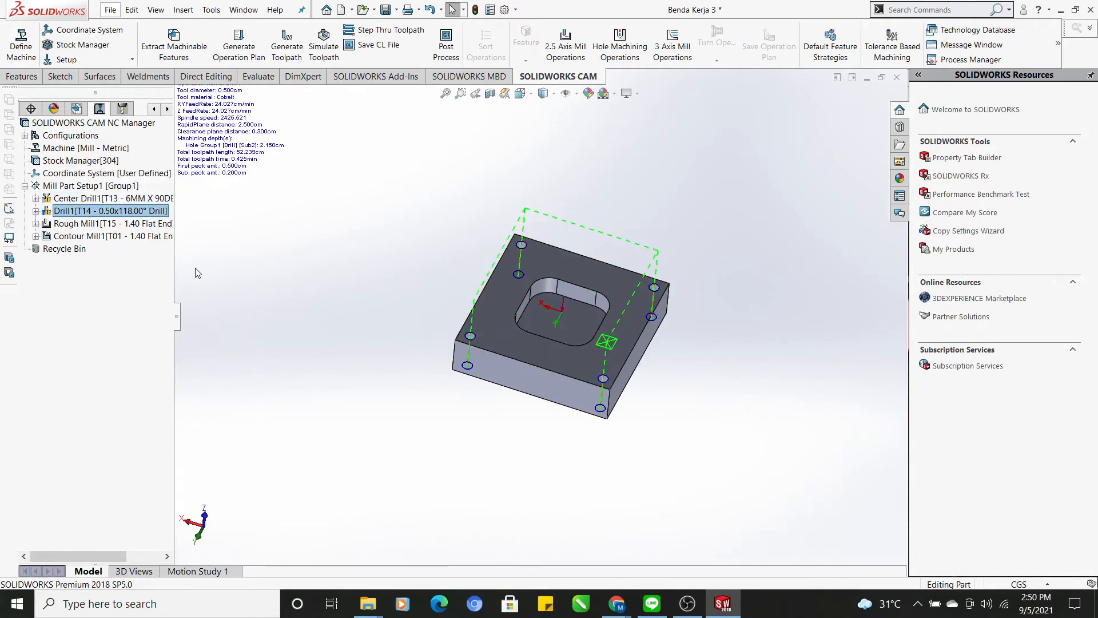
{"action": "left_click", "coordinate": [104, 226]}
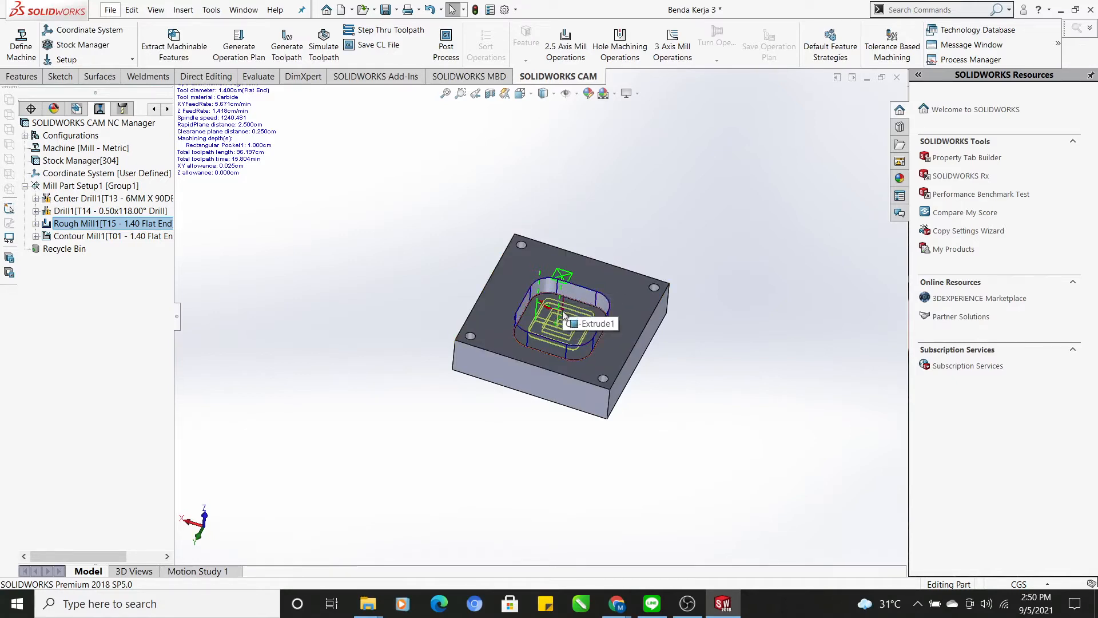
{"action": "left_click", "coordinate": [101, 239]}
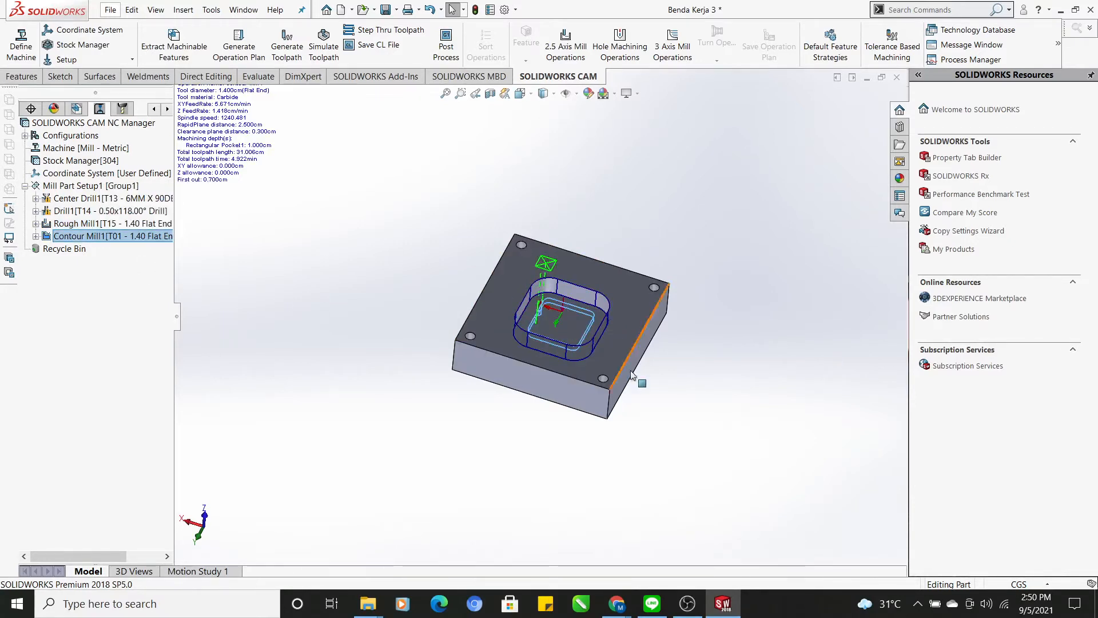
Step: Open the toolpath simulation for Mill Part Setup1, increase its playback speed and set it to run to the next operation
{"action": "left_click", "coordinate": [102, 186]}
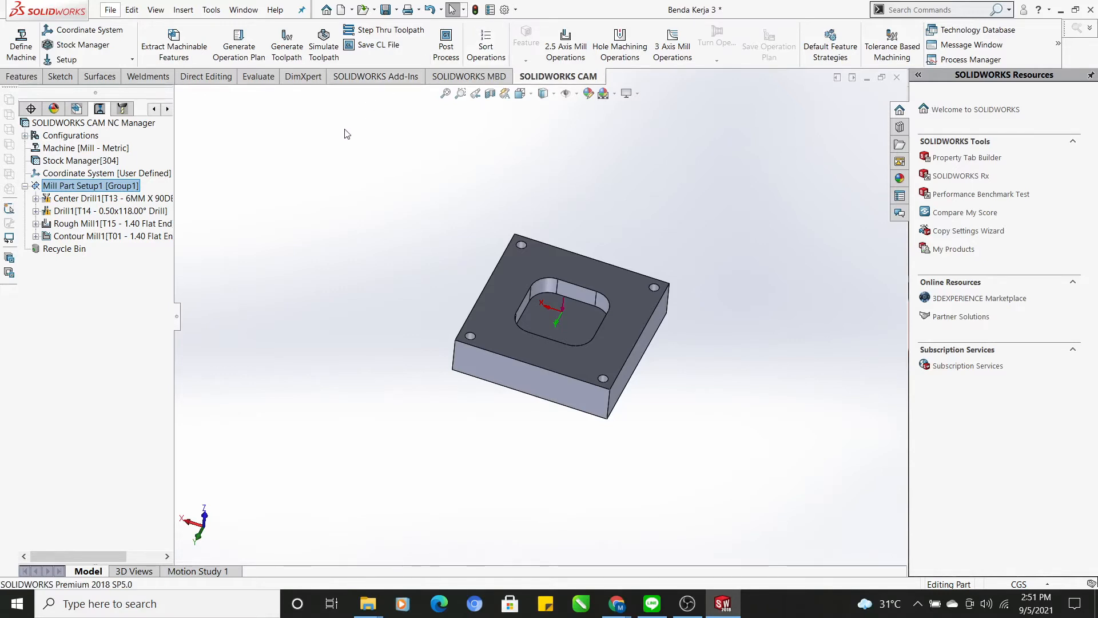
{"action": "left_click", "coordinate": [322, 52]}
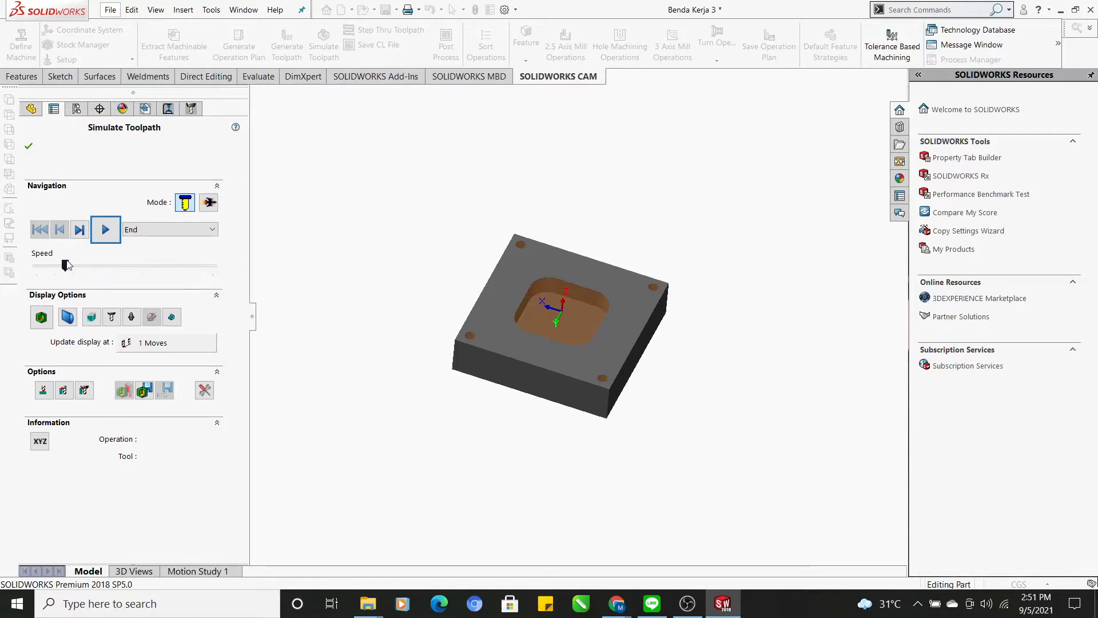
{"action": "left_click_drag", "start_coordinate": [66, 264], "coordinate": [89, 267]}
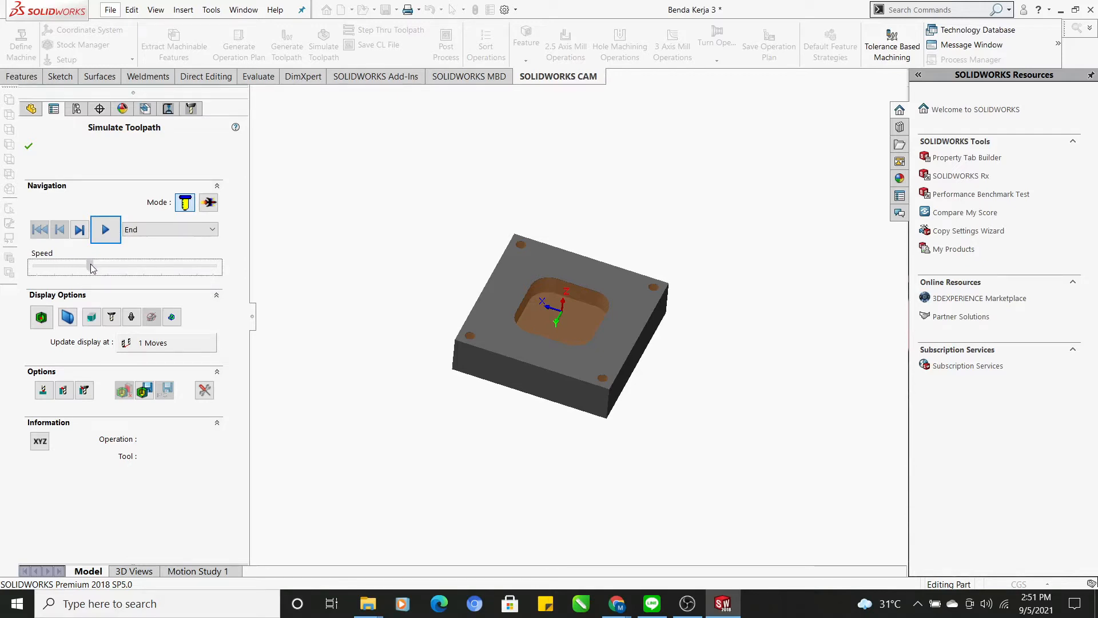
{"action": "left_click", "coordinate": [217, 231]}
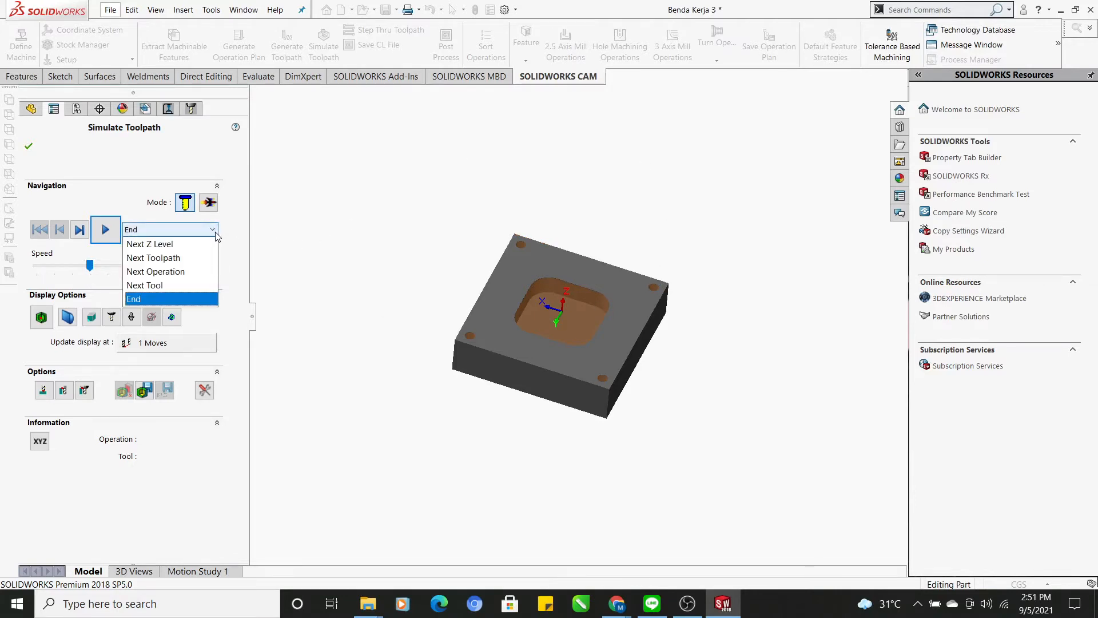
{"action": "left_click", "coordinate": [192, 272]}
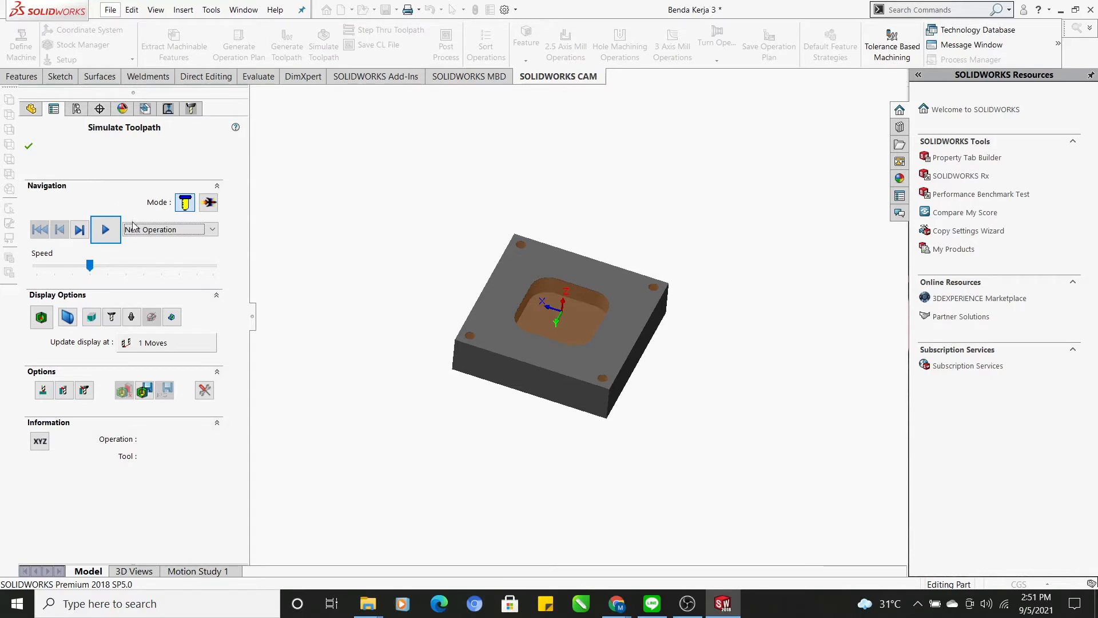
Step: Simulate the machining one operation at a time, through center drill, drill, rough mill and contour mill
{"action": "left_click", "coordinate": [113, 233]}
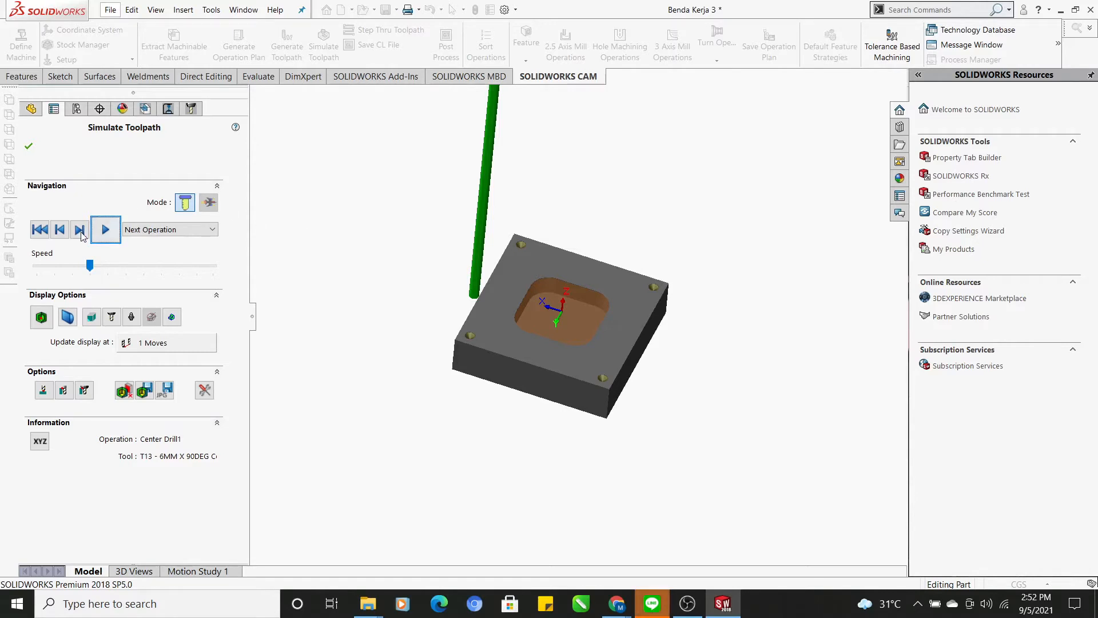
{"action": "left_click", "coordinate": [105, 231]}
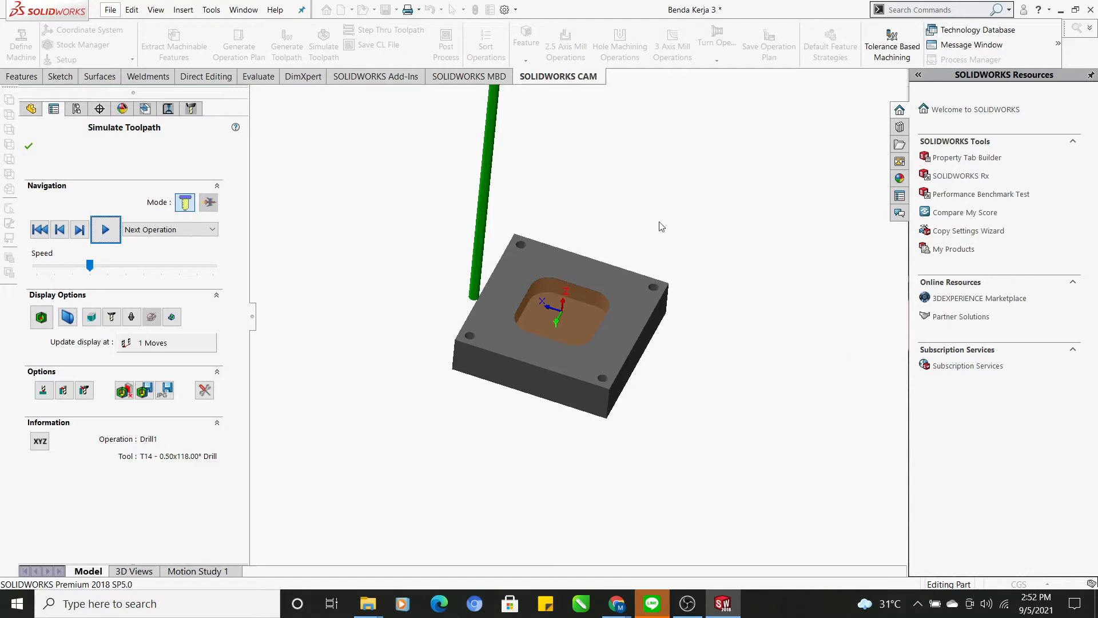
{"action": "left_click", "coordinate": [113, 233]}
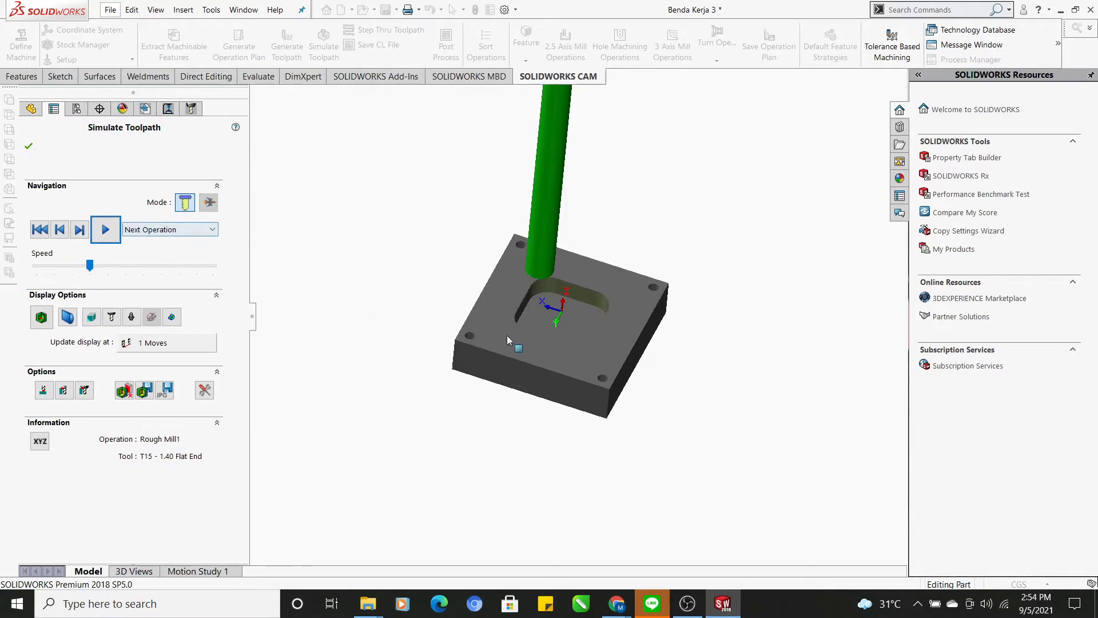
{"action": "left_click", "coordinate": [106, 231]}
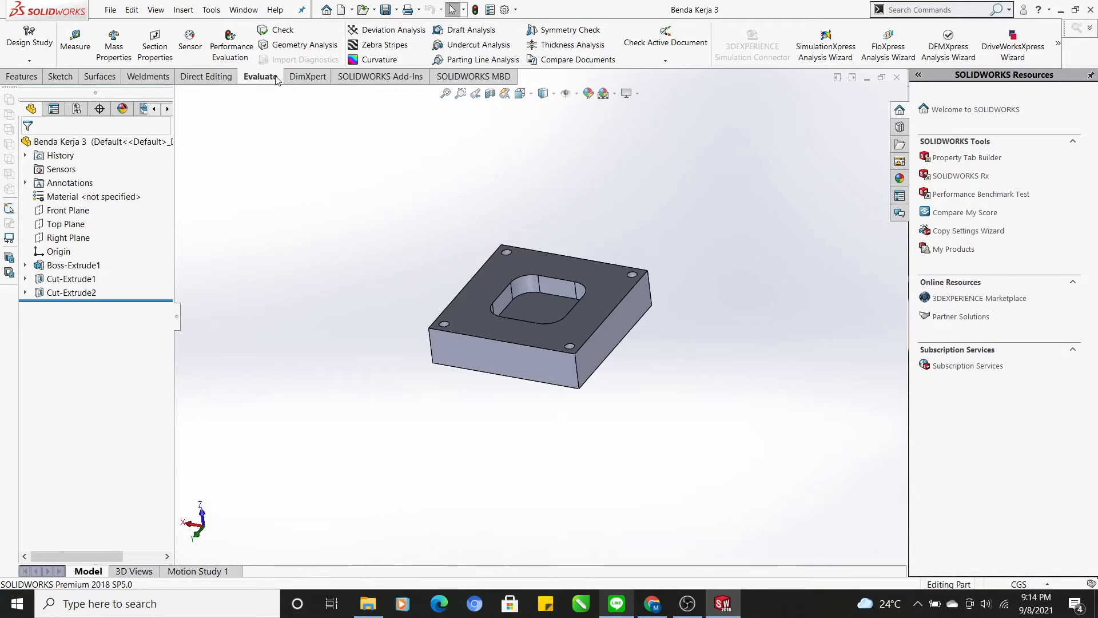
Step: Measure the block's front top edge, its vertical corner edge and the diameter of the nearby corner hole
{"action": "left_click", "coordinate": [74, 42]}
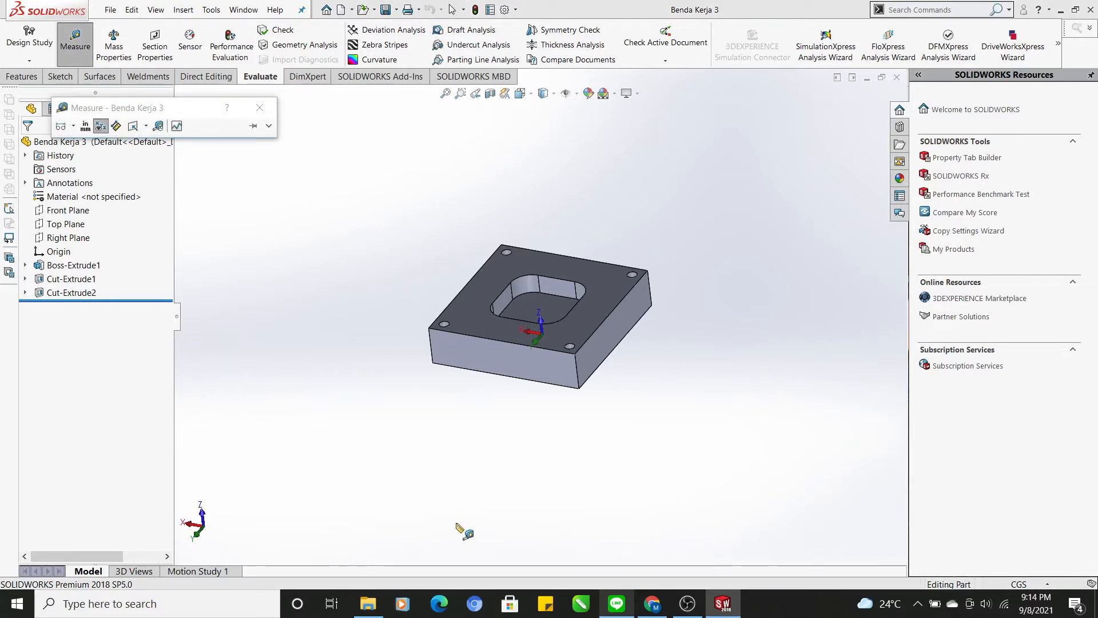
{"action": "left_click", "coordinate": [548, 350]}
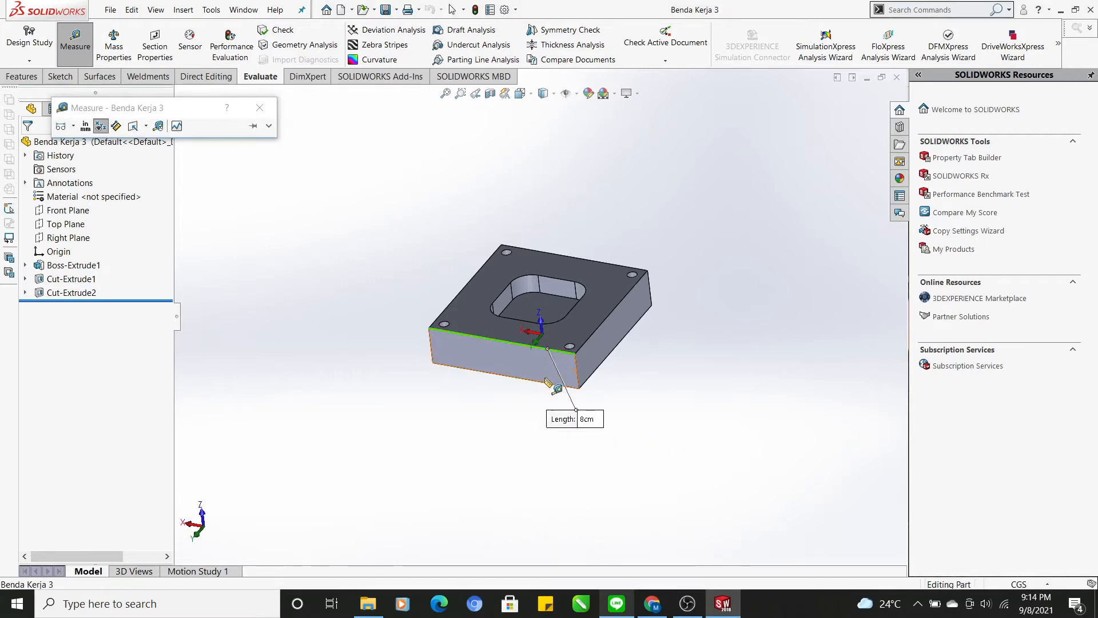
{"action": "left_click", "coordinate": [578, 371]}
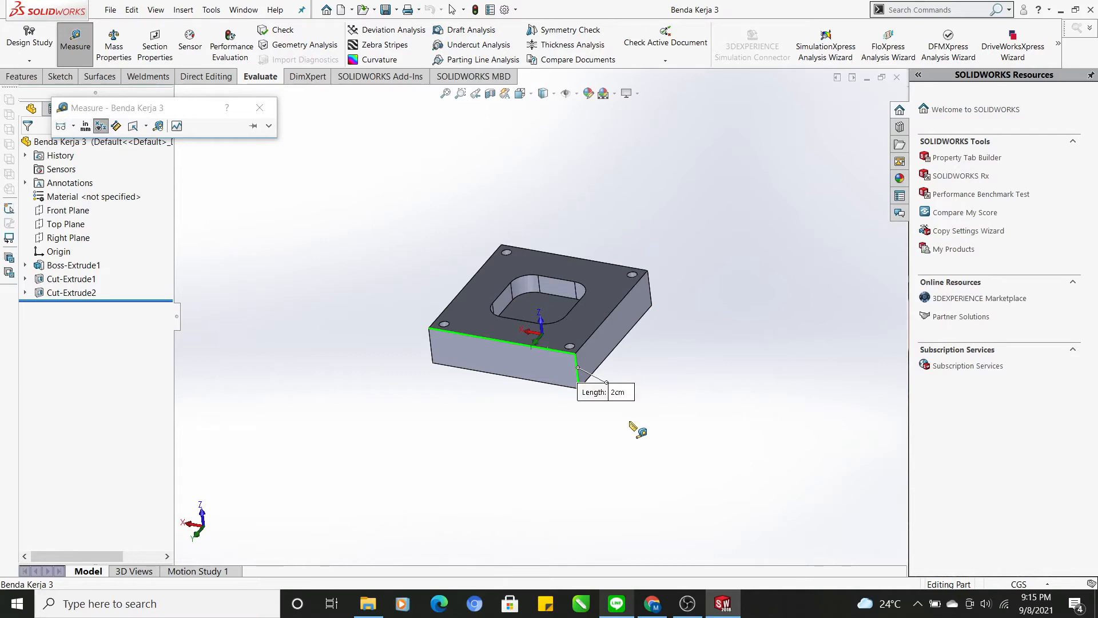
{"action": "left_click", "coordinate": [574, 343]}
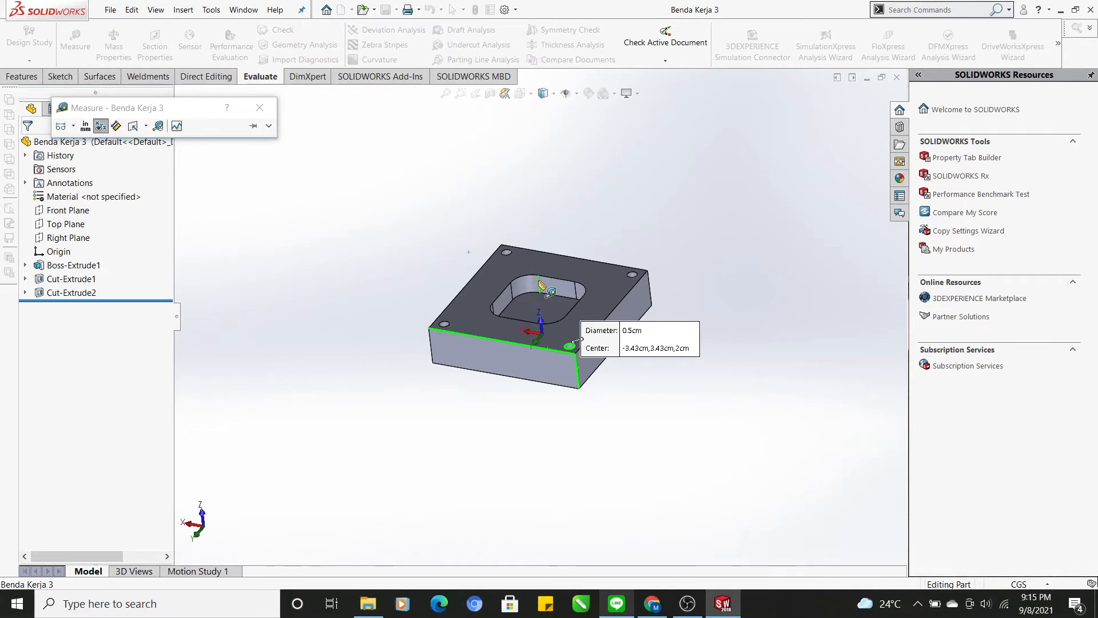
{"action": "left_click", "coordinate": [263, 108]}
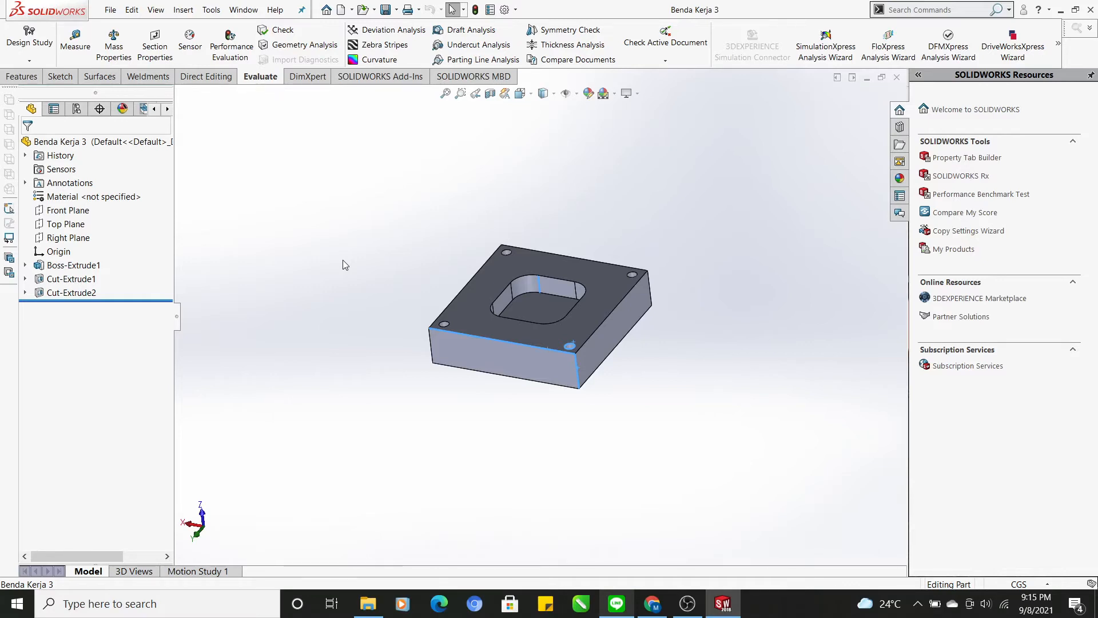
{"action": "left_click", "coordinate": [720, 162]}
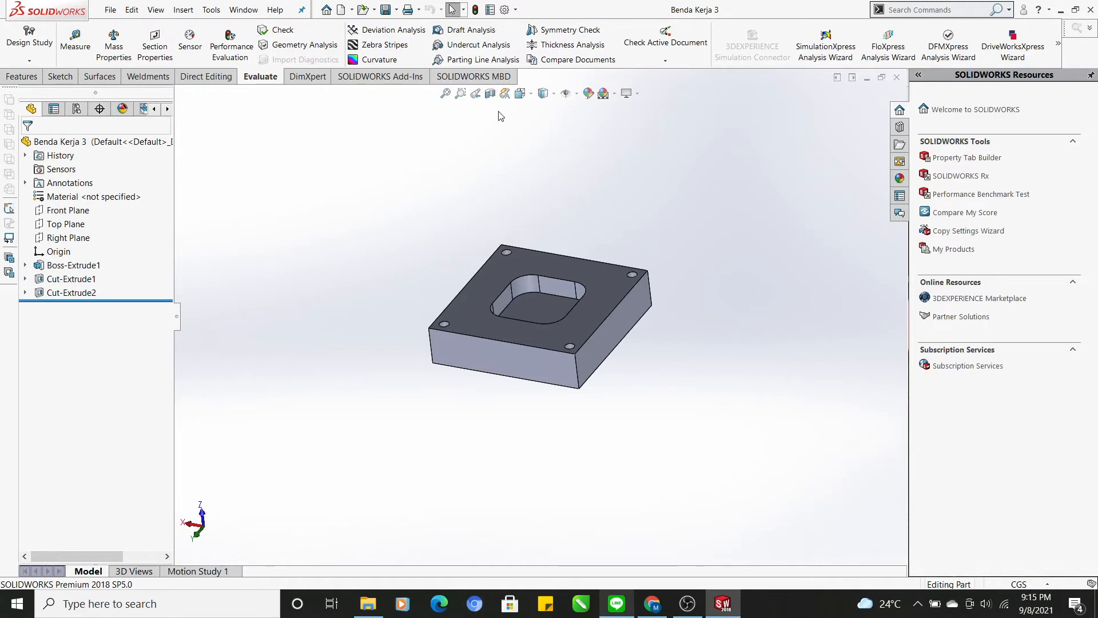
Step: Enable the SOLIDWORKS CAM tool set in the CommandManager and bring up its commands
{"action": "right_click", "coordinate": [501, 83]}
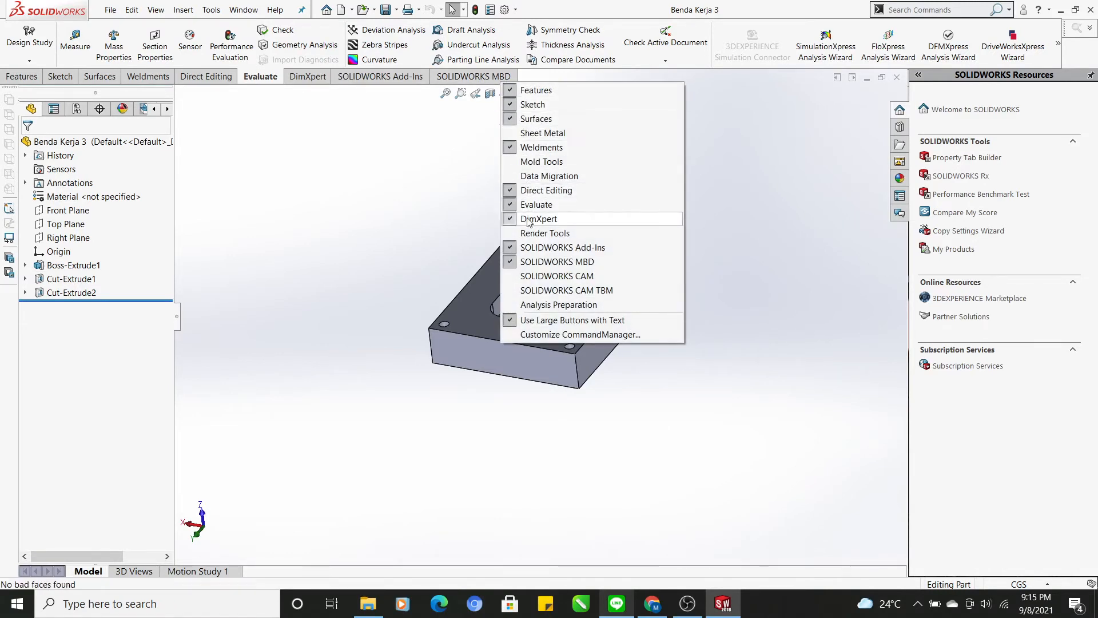
{"action": "left_click", "coordinate": [512, 276]}
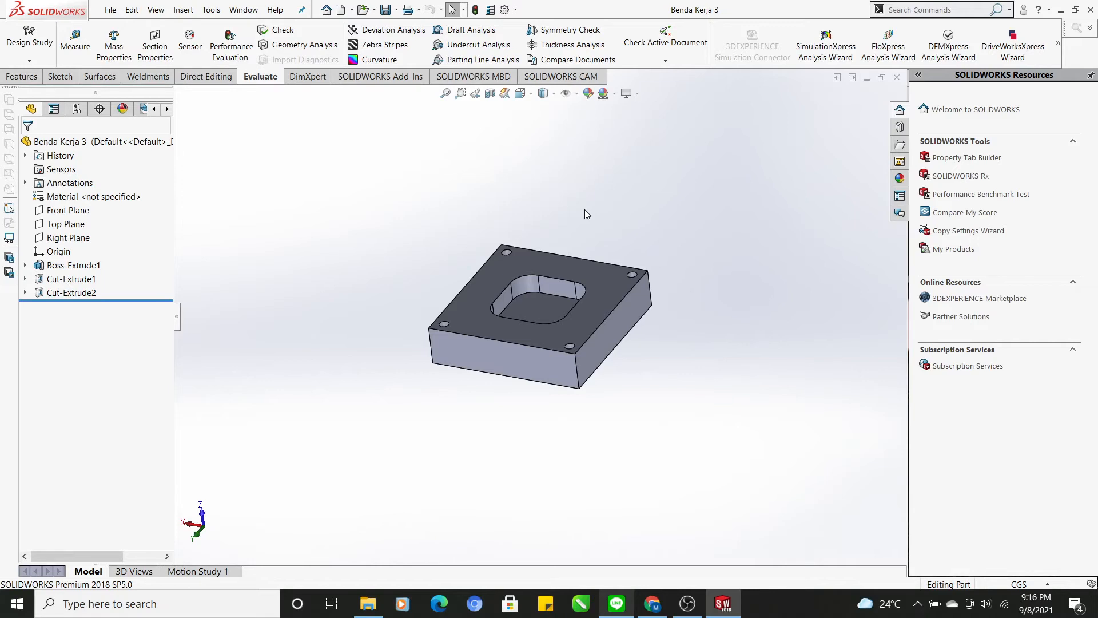
{"action": "left_click", "coordinate": [597, 76]}
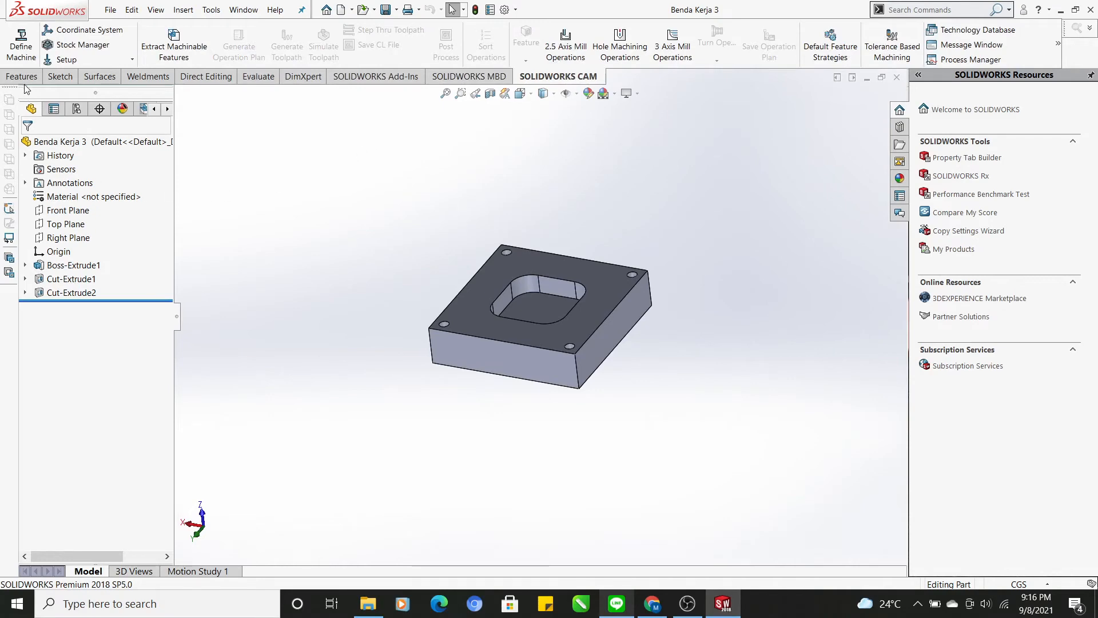
Step: Define the machine as Mill - Metric in place of the active inch mill
{"action": "left_click", "coordinate": [25, 41]}
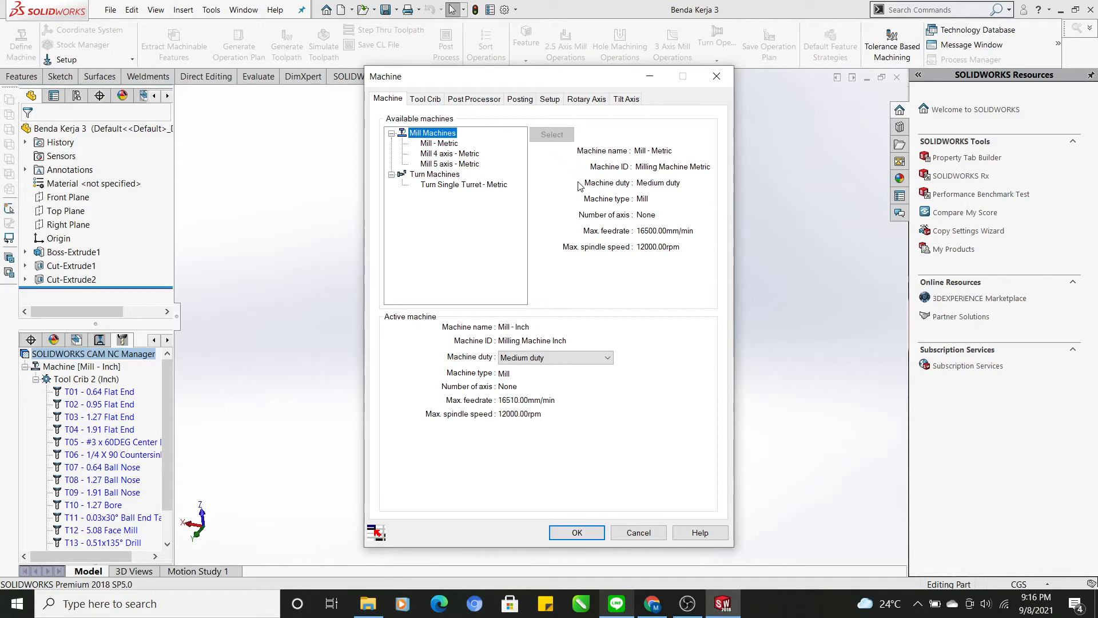
{"action": "left_click", "coordinate": [458, 143]}
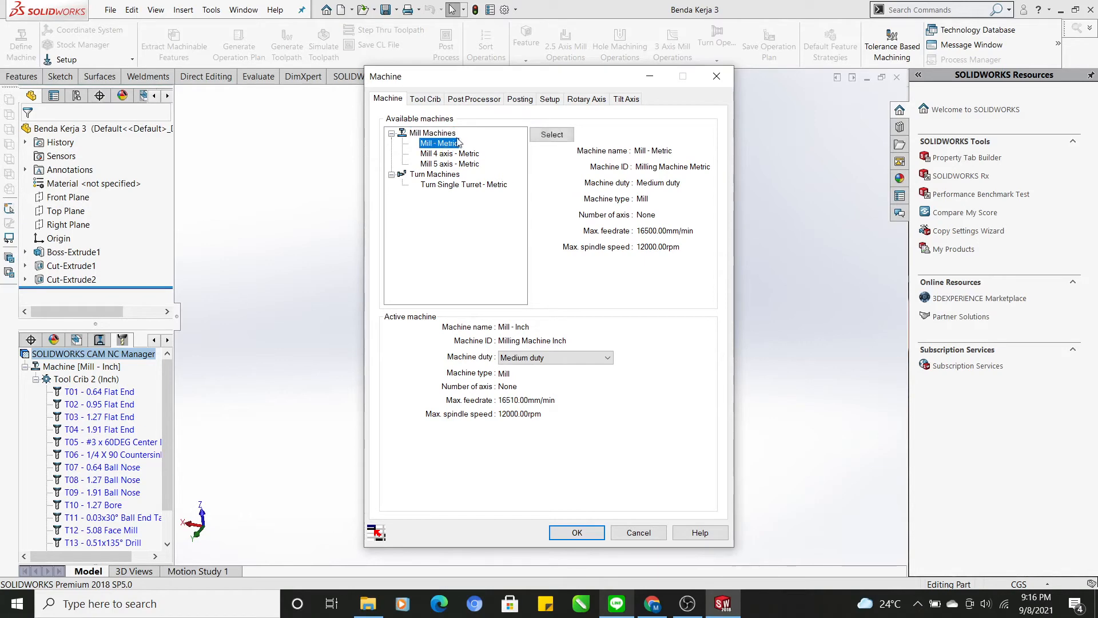
{"action": "left_click", "coordinate": [552, 137]}
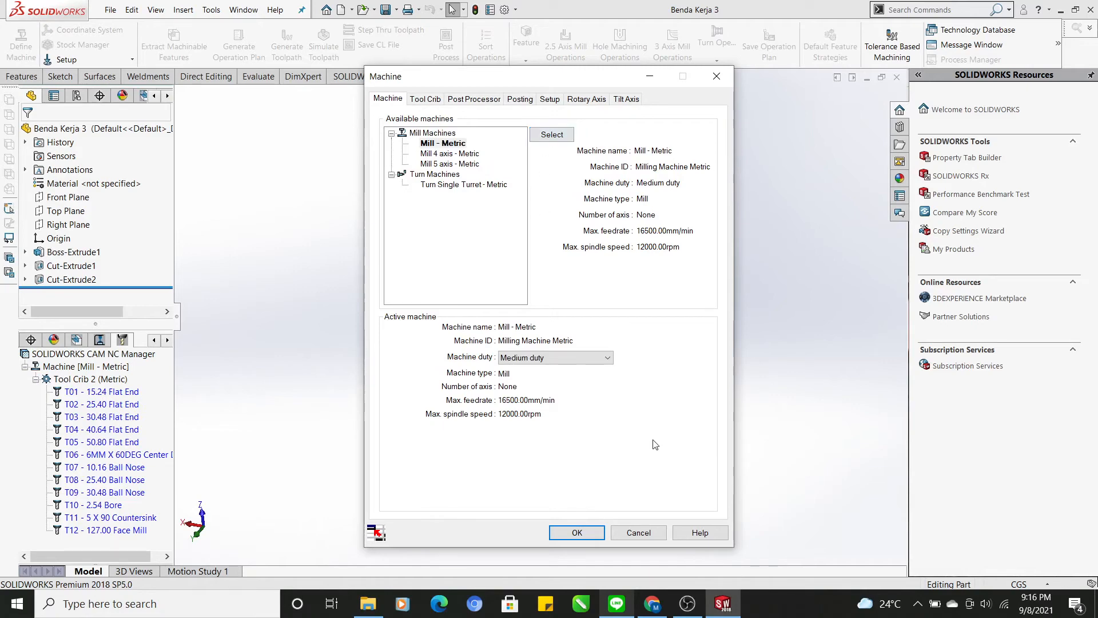
{"action": "left_click", "coordinate": [577, 533]}
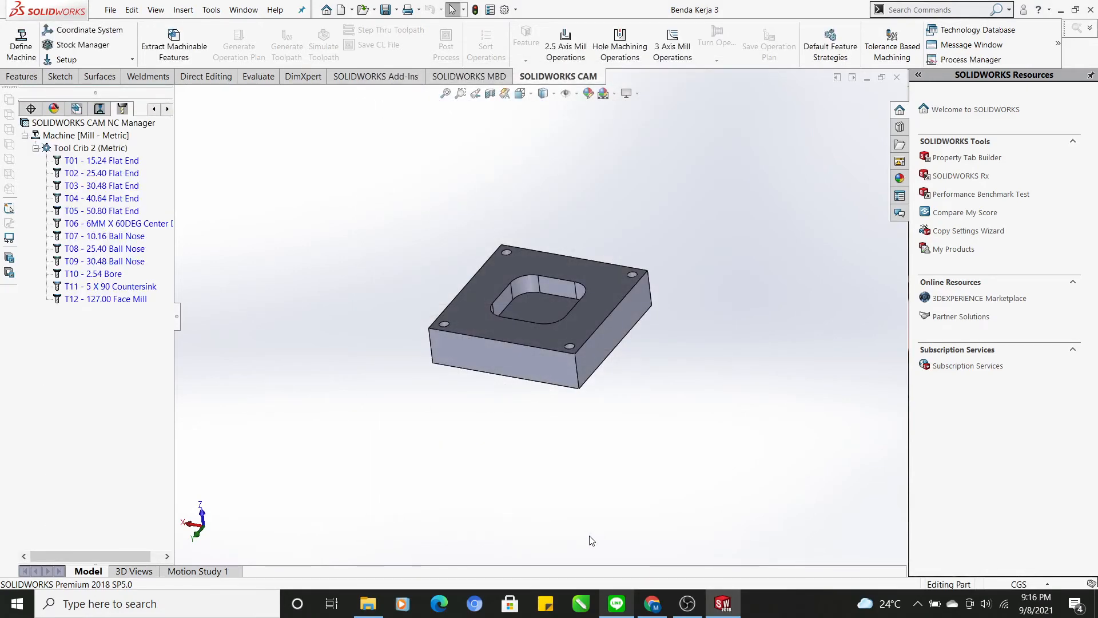
Step: Define the stock as a bounding box in 304 stainless steel and check its offsets and size
{"action": "left_click", "coordinate": [86, 47]}
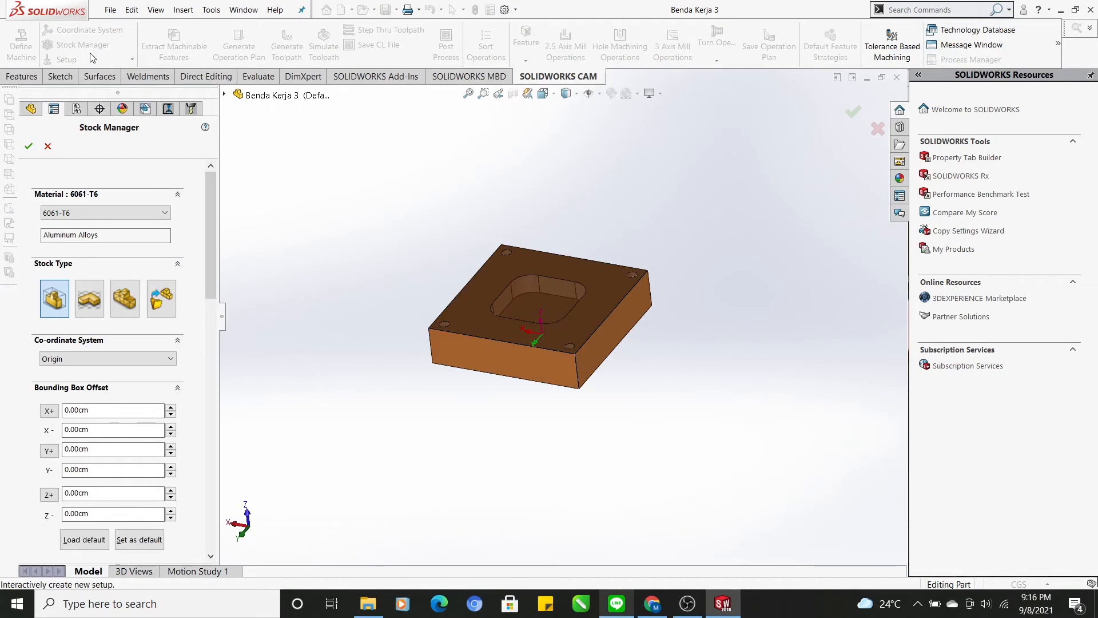
{"action": "left_click", "coordinate": [159, 212]}
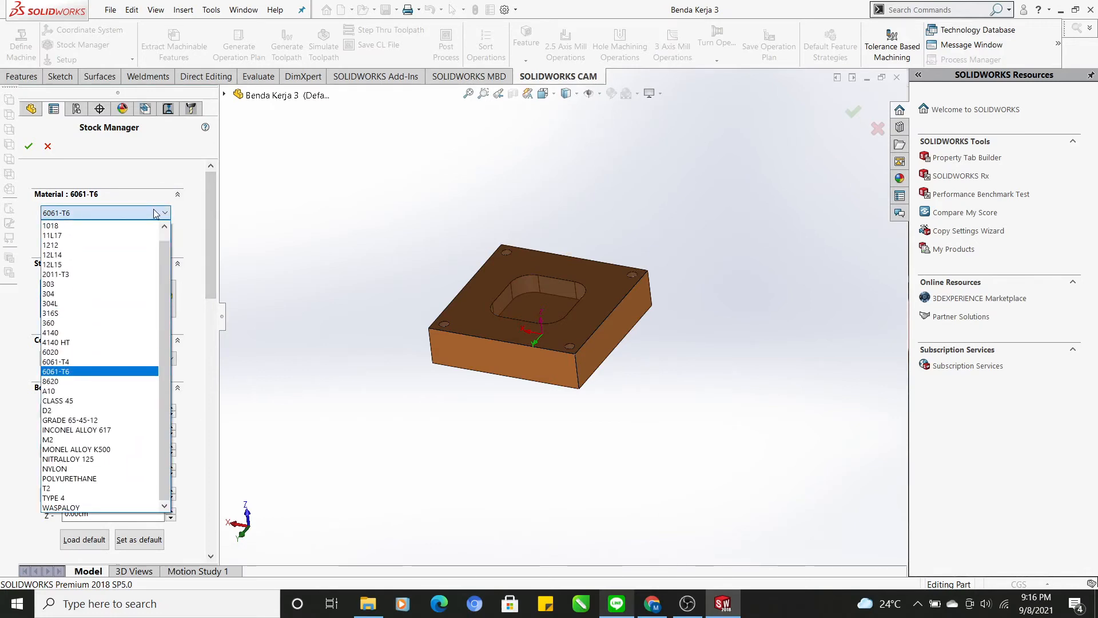
{"action": "left_click", "coordinate": [99, 293]}
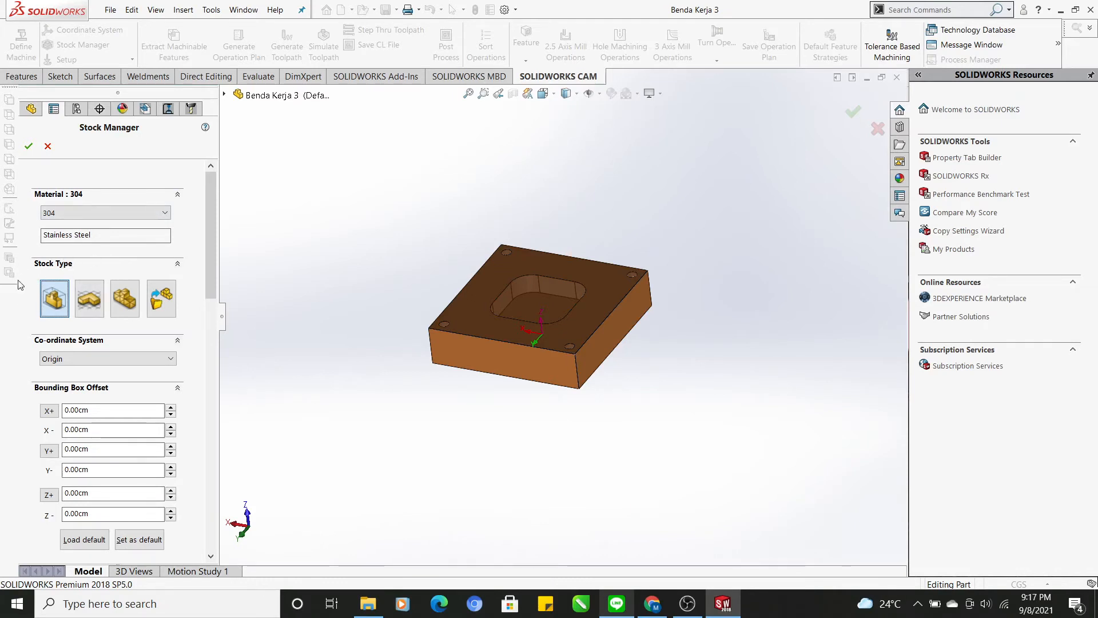
{"action": "left_click", "coordinate": [50, 310]}
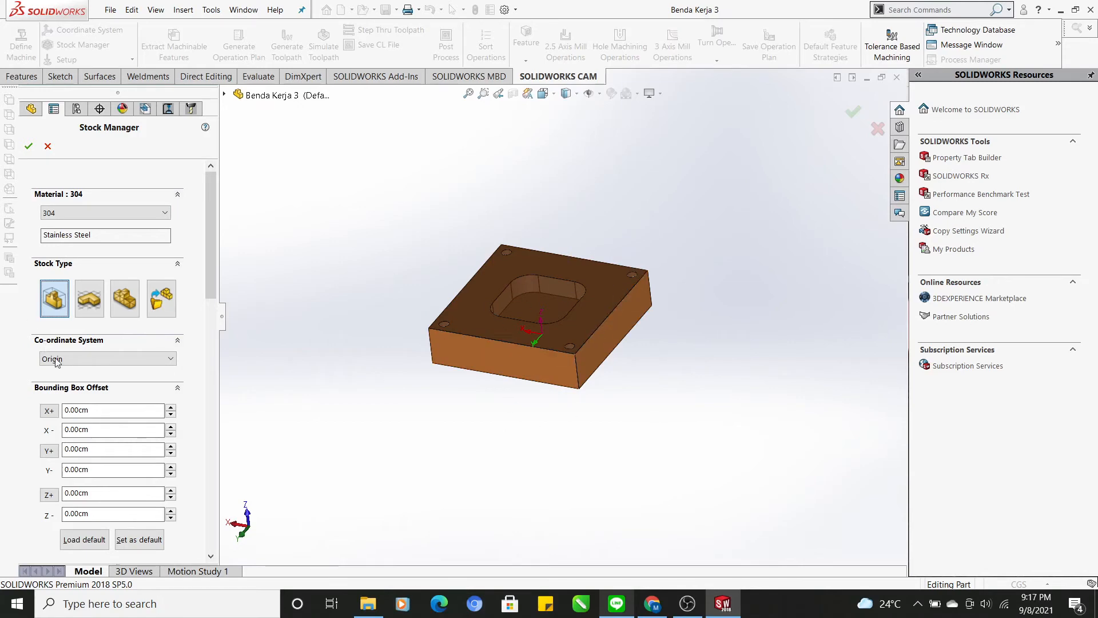
{"action": "left_click_drag", "start_coordinate": [212, 273], "coordinate": [219, 384]}
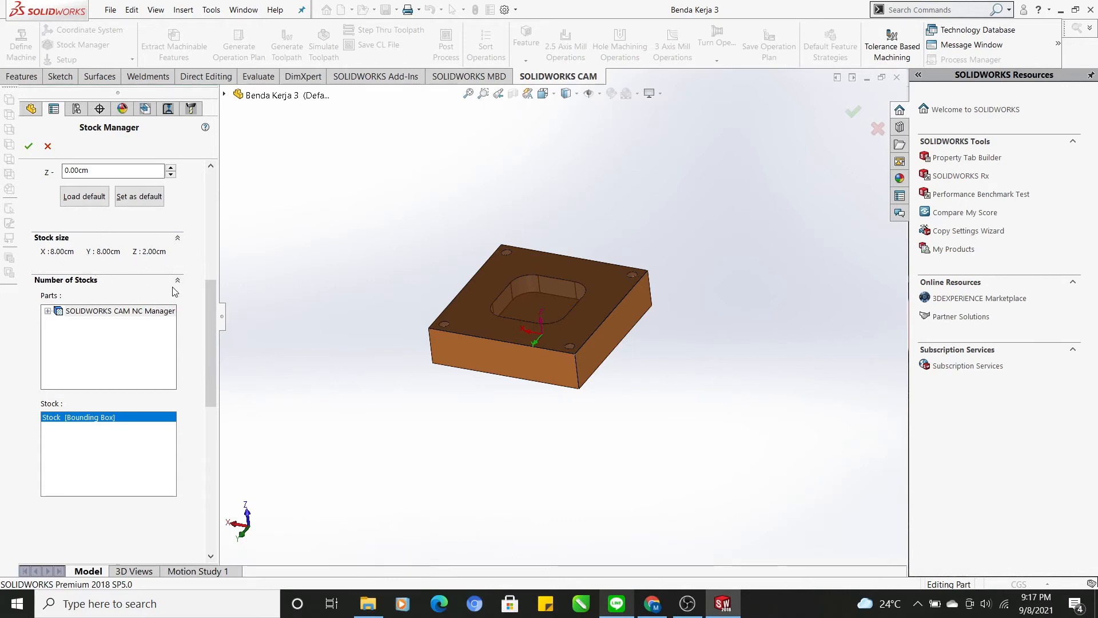
{"action": "left_click_drag", "start_coordinate": [212, 321], "coordinate": [224, 186]}
{"action": "left_click", "coordinate": [28, 146]}
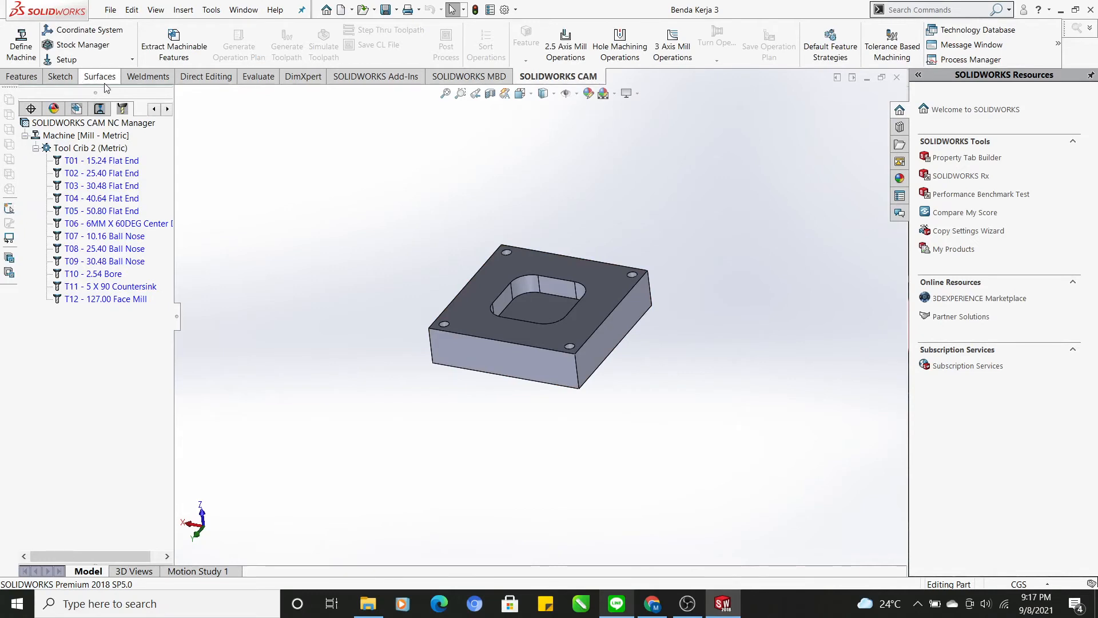
Step: Define a user-defined fixture coordinate system with its origin at the stock bounding box vertex in the centre of the top face
{"action": "left_click", "coordinate": [105, 36]}
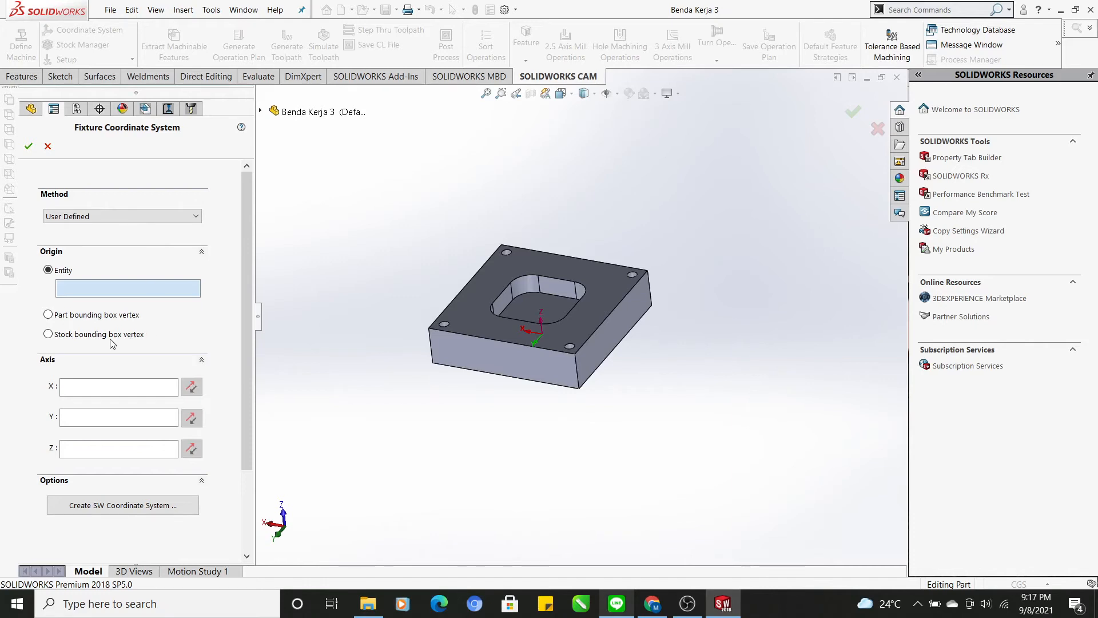
{"action": "left_click", "coordinate": [48, 335]}
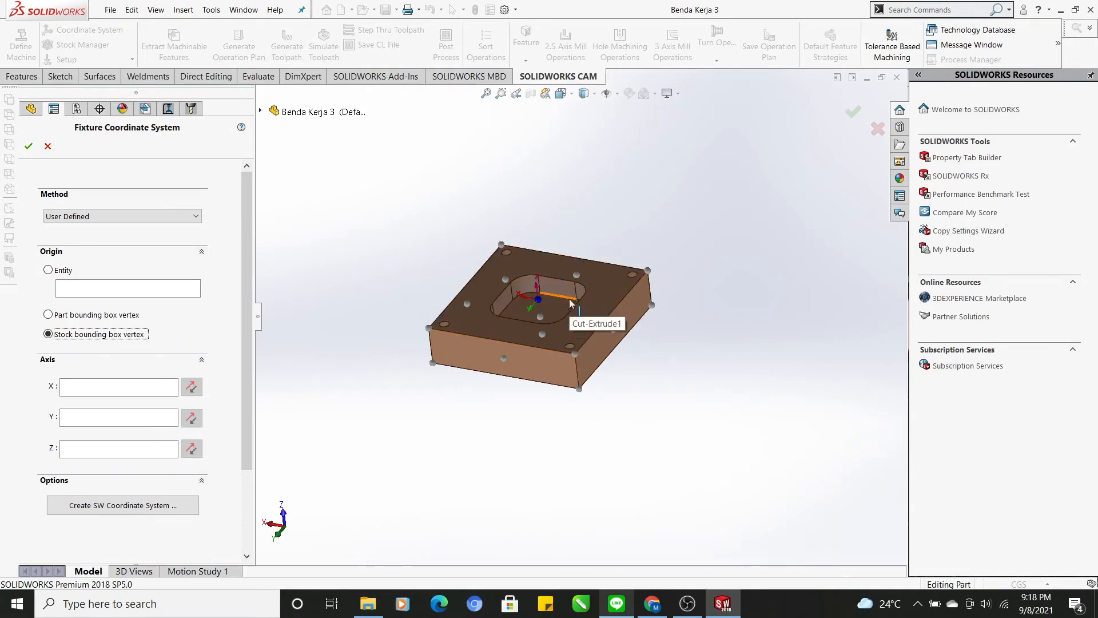
{"action": "left_click", "coordinate": [28, 146]}
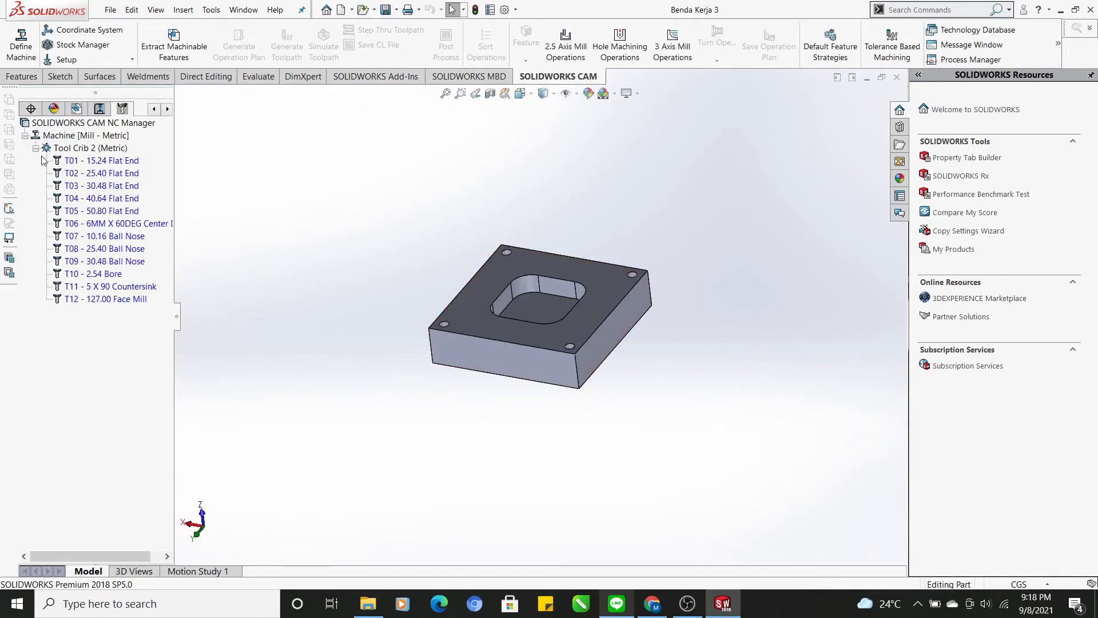
Step: Extract the machinable features and check the rectangular pocket and the hole group on the model
{"action": "left_click", "coordinate": [153, 59]}
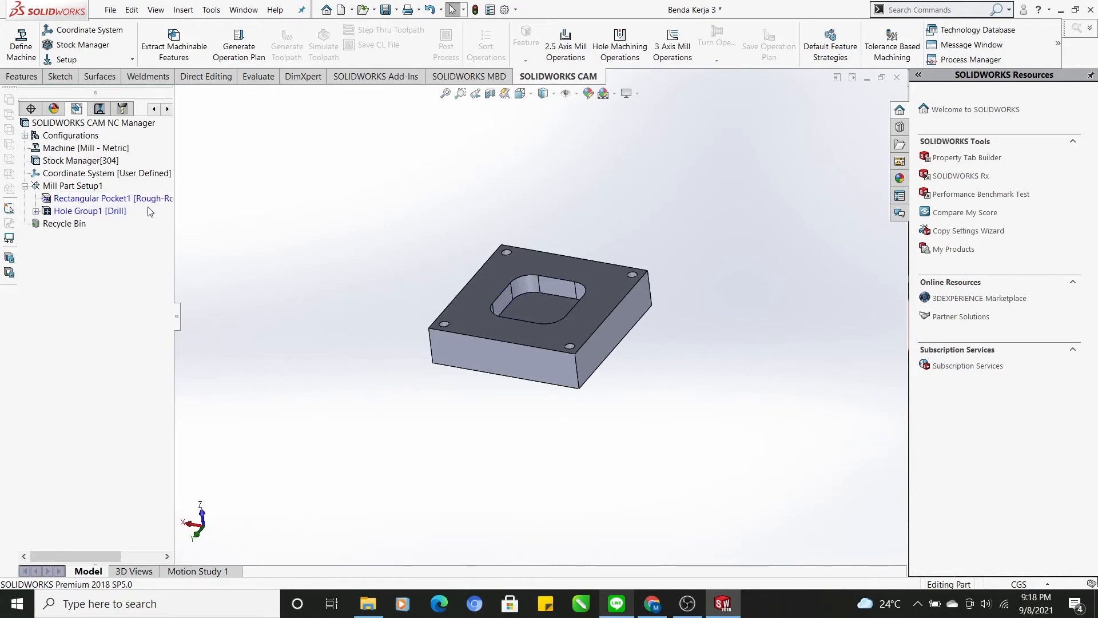
{"action": "left_click", "coordinate": [116, 199]}
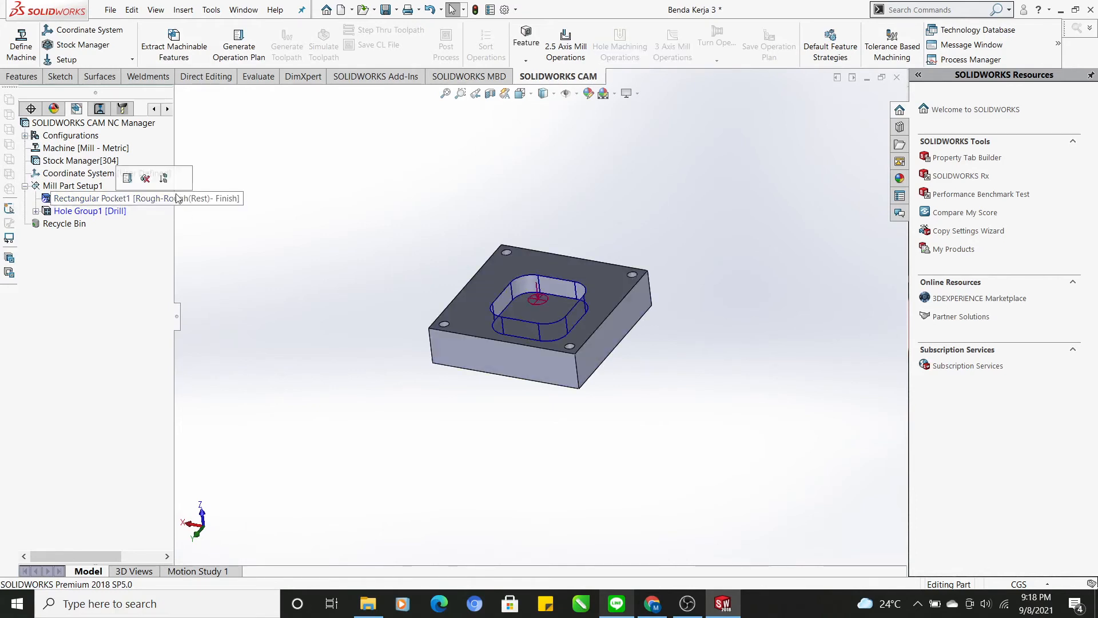
{"action": "left_click", "coordinate": [99, 213]}
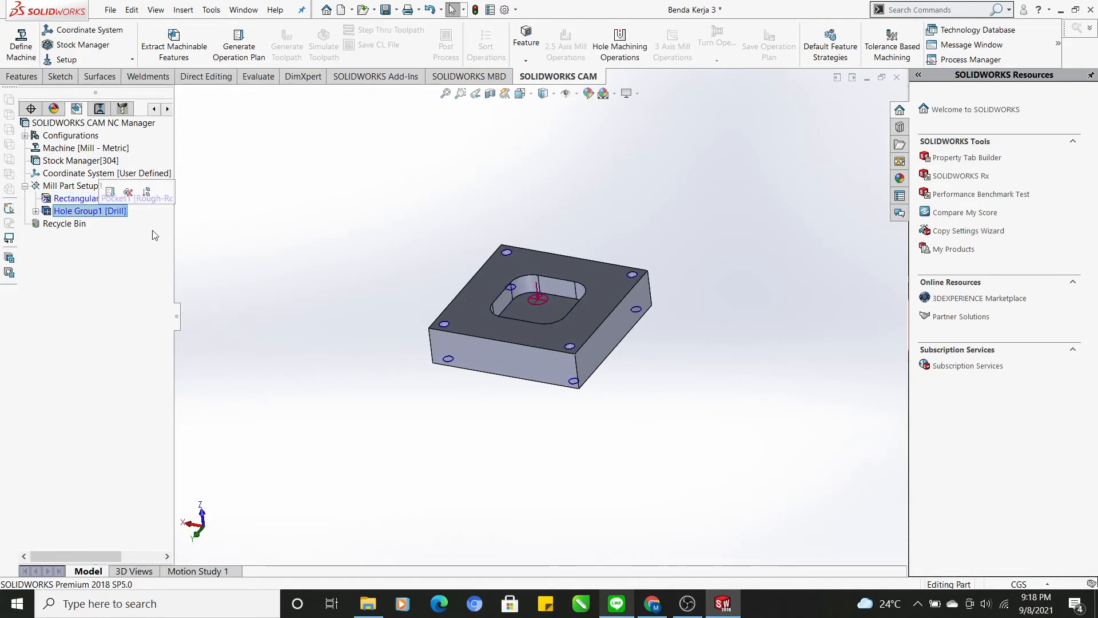
{"action": "left_click_drag", "start_coordinate": [87, 556], "coordinate": [150, 555]}
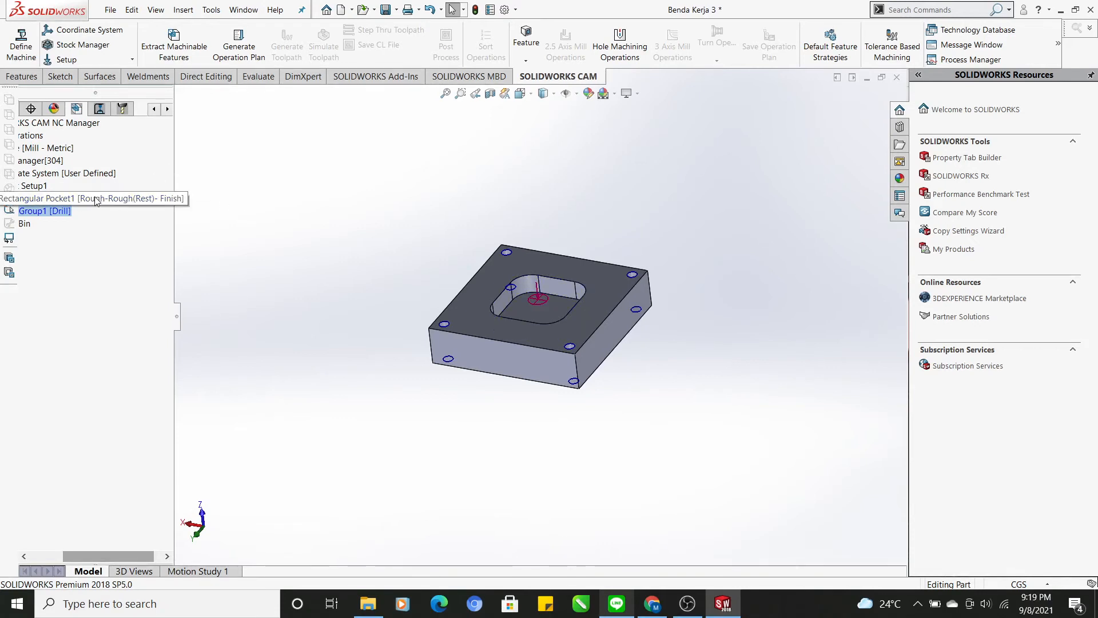
Step: Generate the operation plan from the extracted features and check the rough mill, contour mill, center drill and drill operations on the model
{"action": "left_click", "coordinate": [161, 556]}
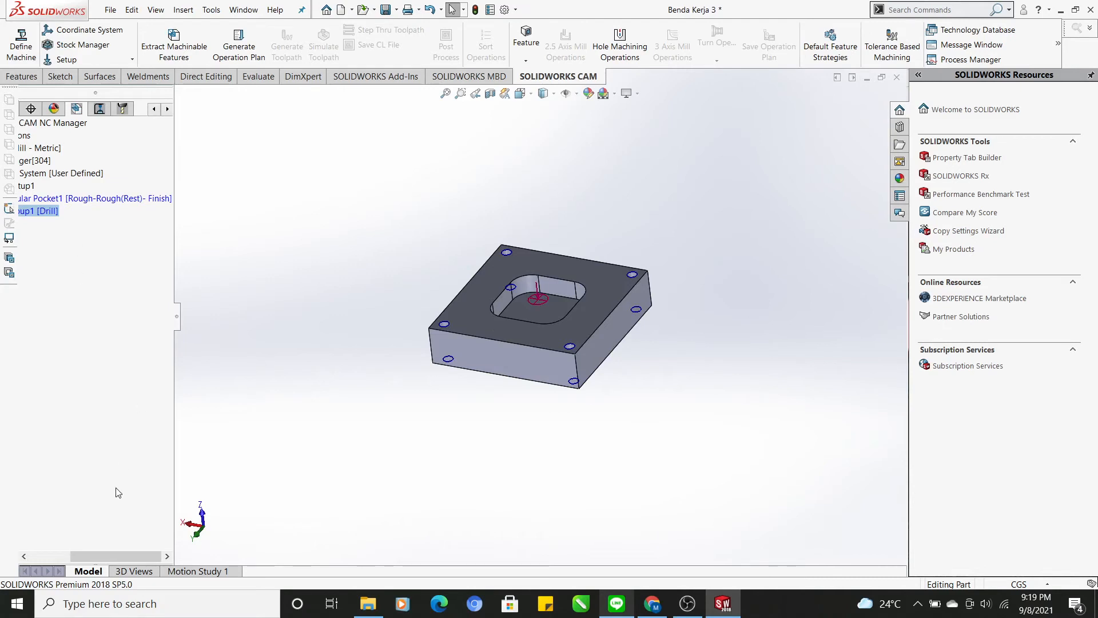
{"action": "left_click_drag", "start_coordinate": [132, 555], "coordinate": [94, 565]}
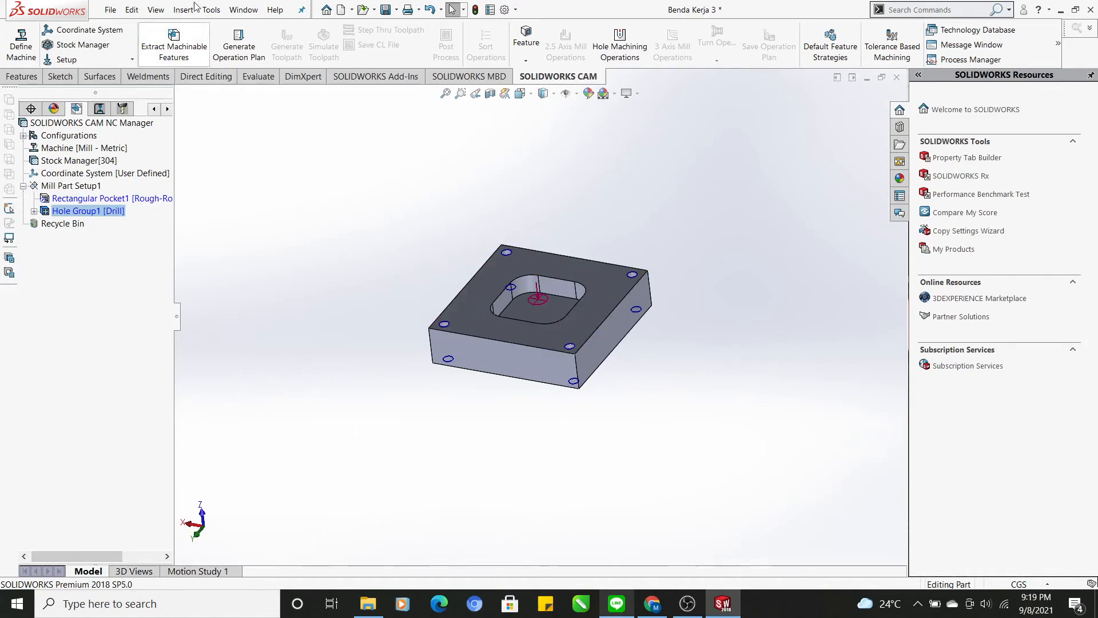
{"action": "left_click", "coordinate": [260, 58]}
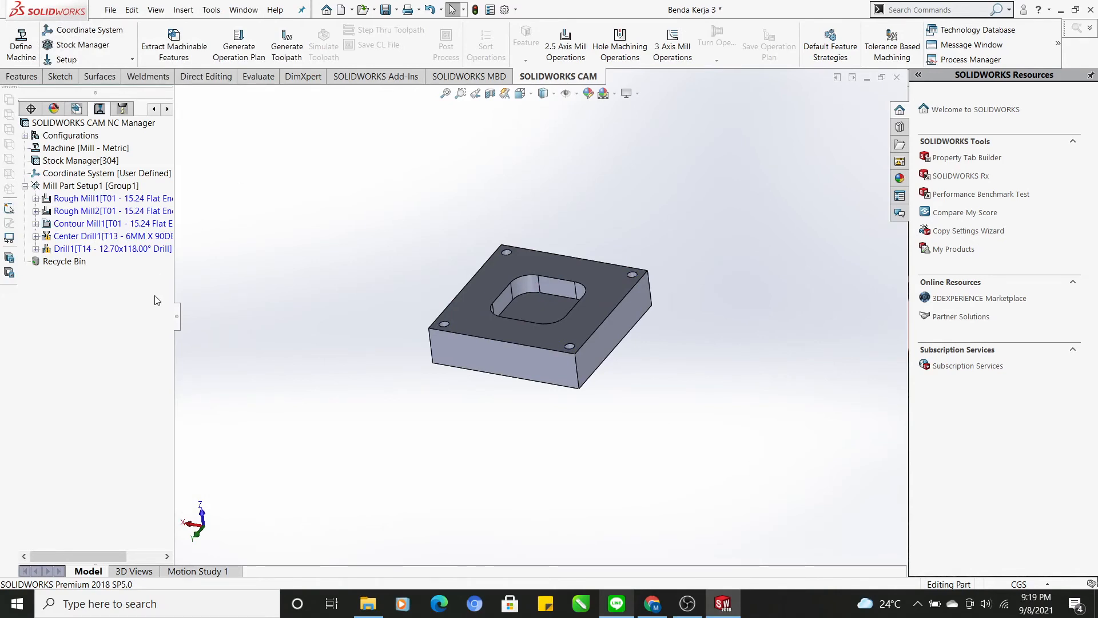
{"action": "mouse_move", "coordinate": [80, 202]}
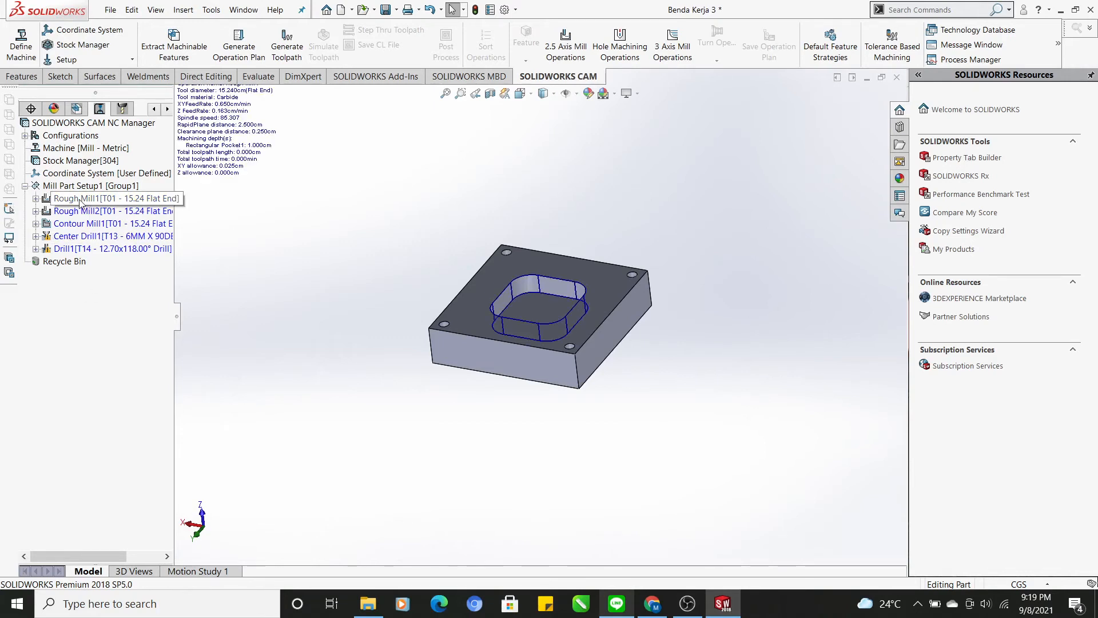
{"action": "left_click", "coordinate": [74, 210]}
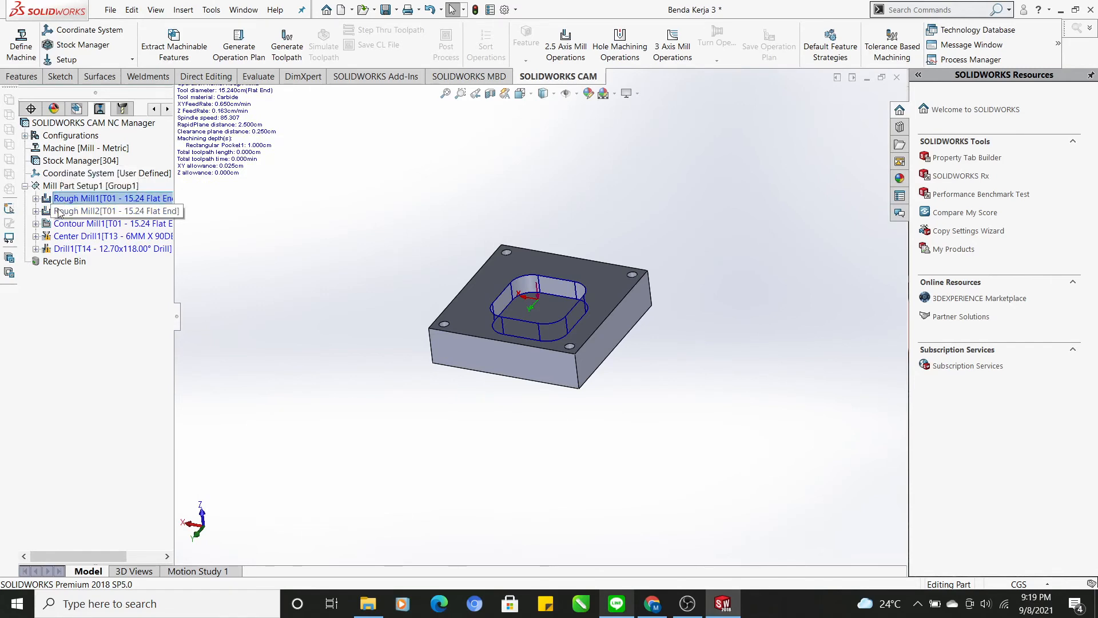
{"action": "left_click", "coordinate": [110, 224]}
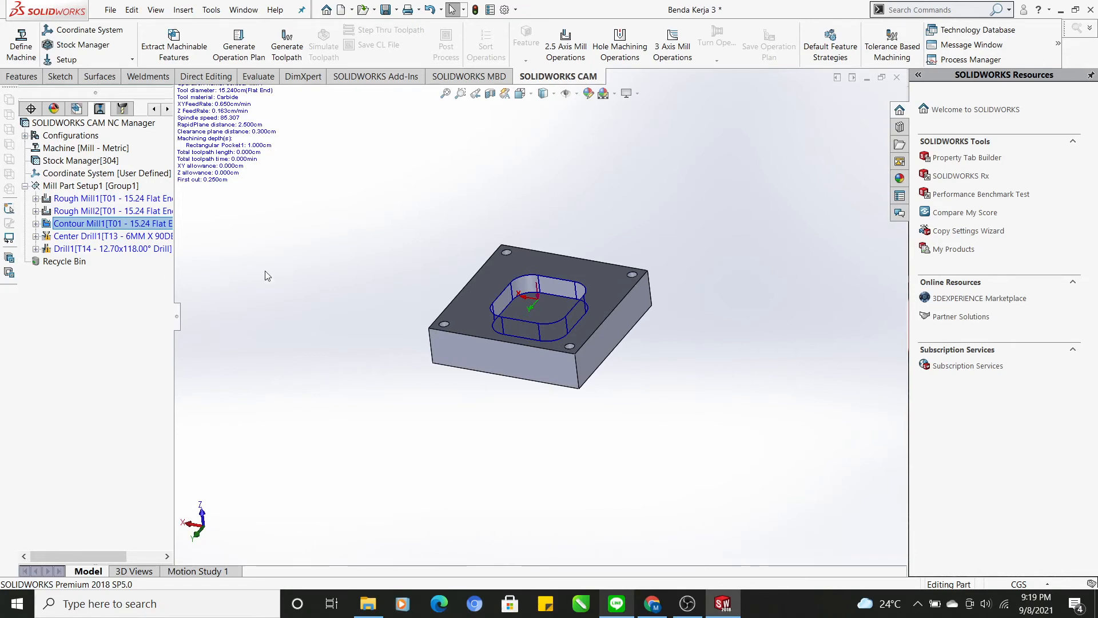
{"action": "left_click", "coordinate": [72, 237]}
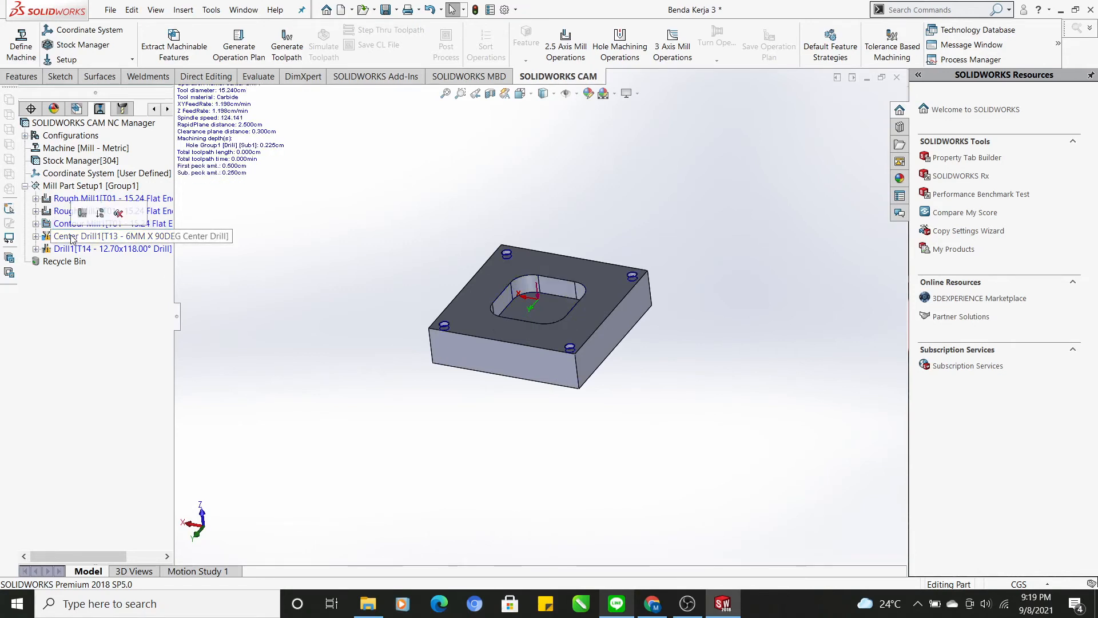
{"action": "left_click", "coordinate": [112, 249]}
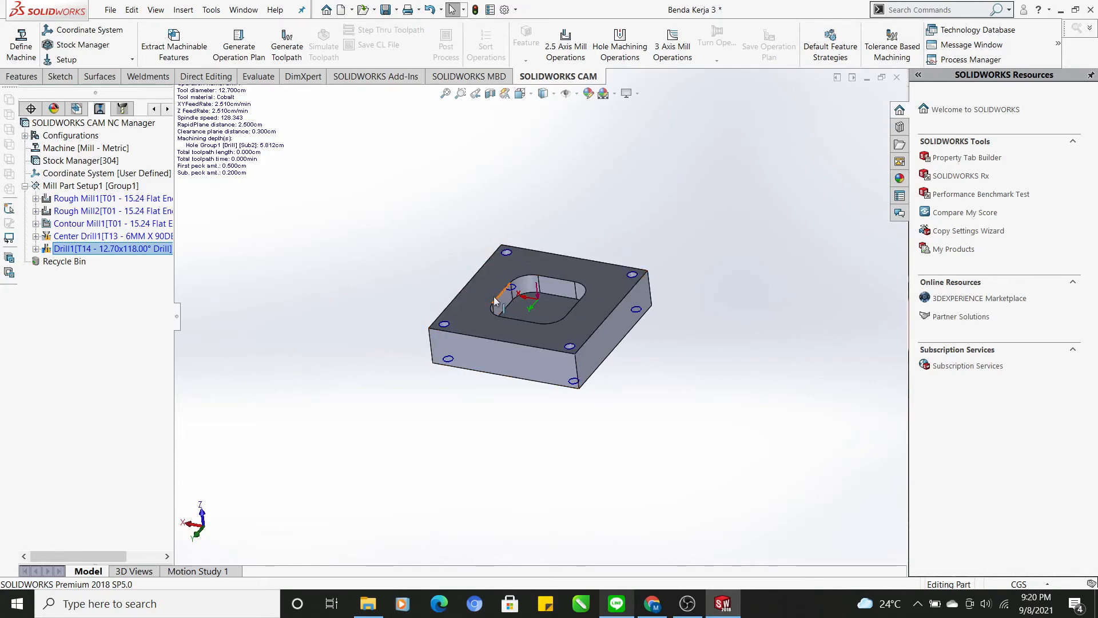
Step: Set the Rough Mill1 flat end tool's cut diameter to 1.4 cm and add it as a new tool
{"action": "left_click", "coordinate": [117, 199]}
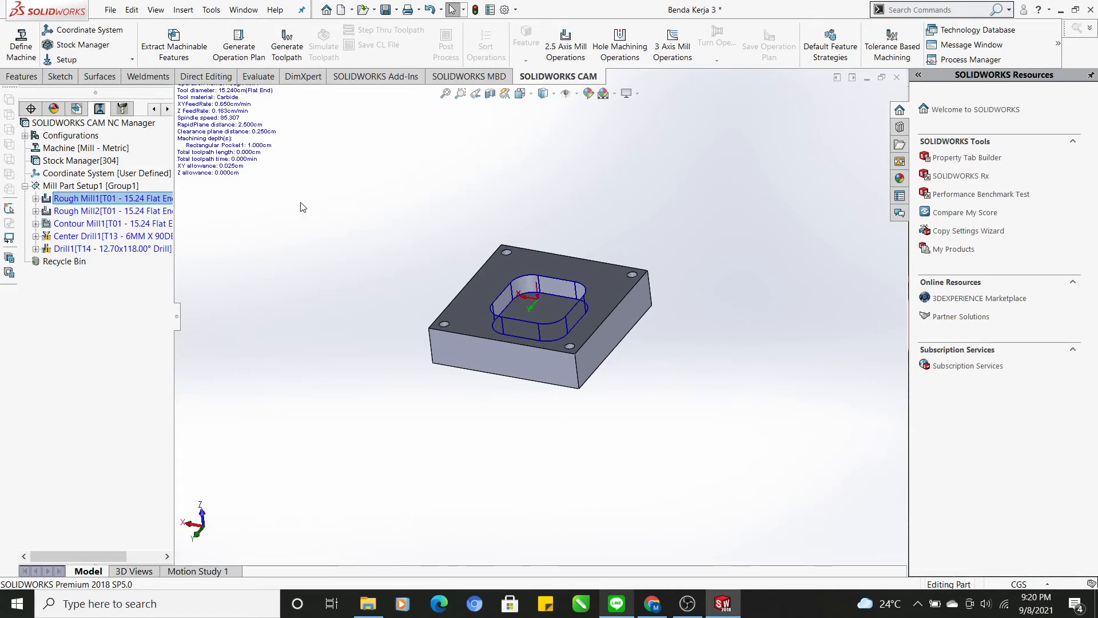
{"action": "right_click", "coordinate": [150, 200]}
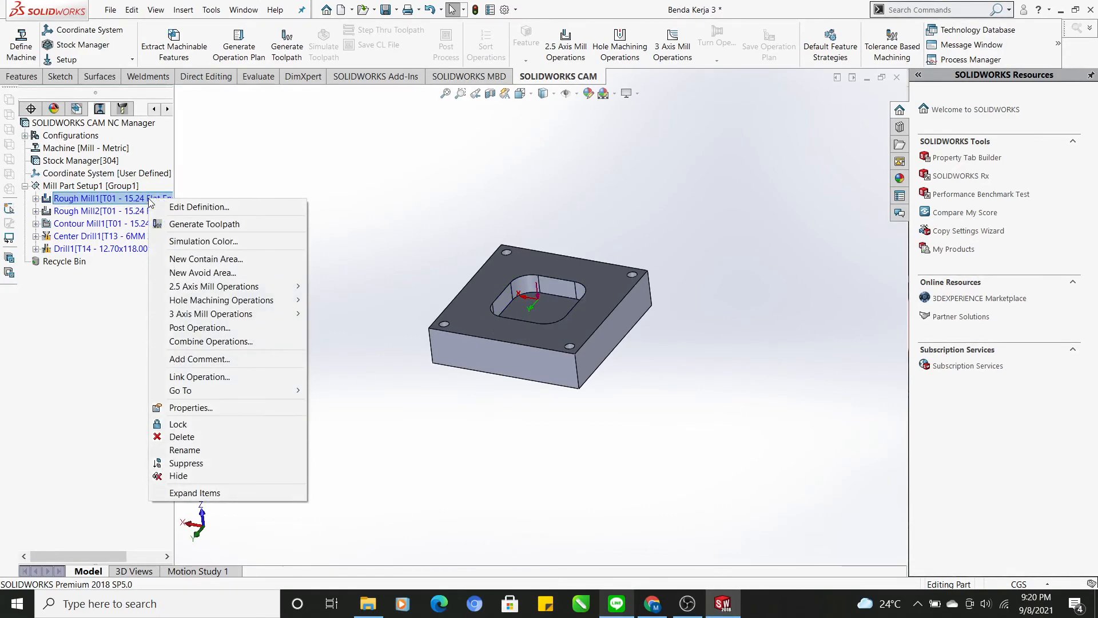
{"action": "left_click", "coordinate": [198, 207]}
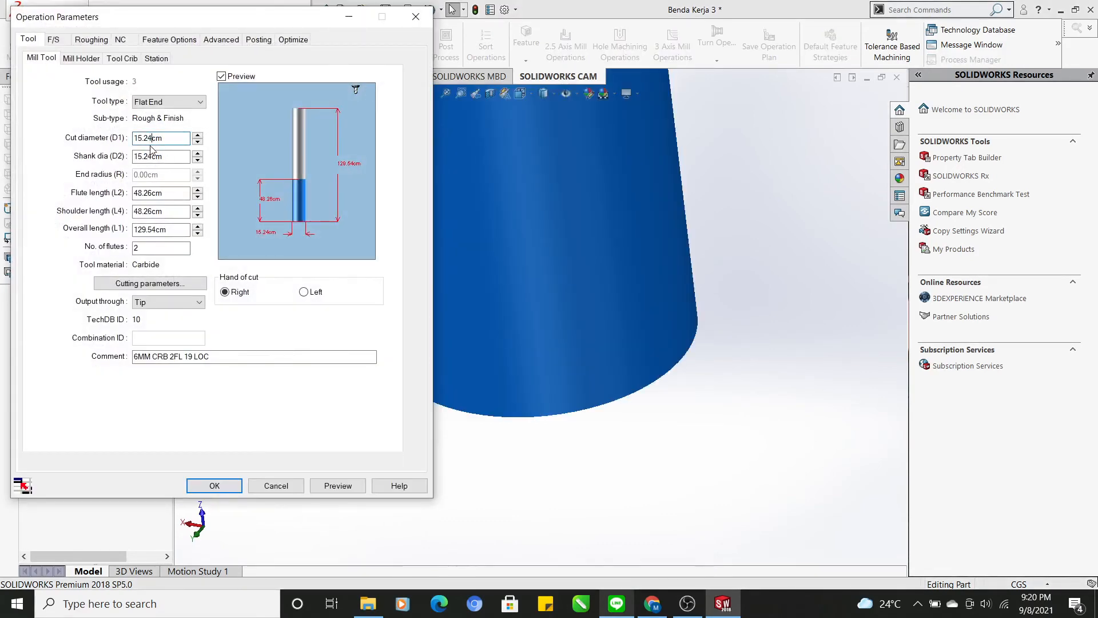
{"action": "key", "text": "BackSpace"}
{"action": "key", "text": "BackSpace"}
{"action": "key", "text": "BackSpace"}
{"action": "key", "text": "BackSpace"}
{"action": "type", "text": "1"}
{"action": "left_click", "coordinate": [233, 487]}
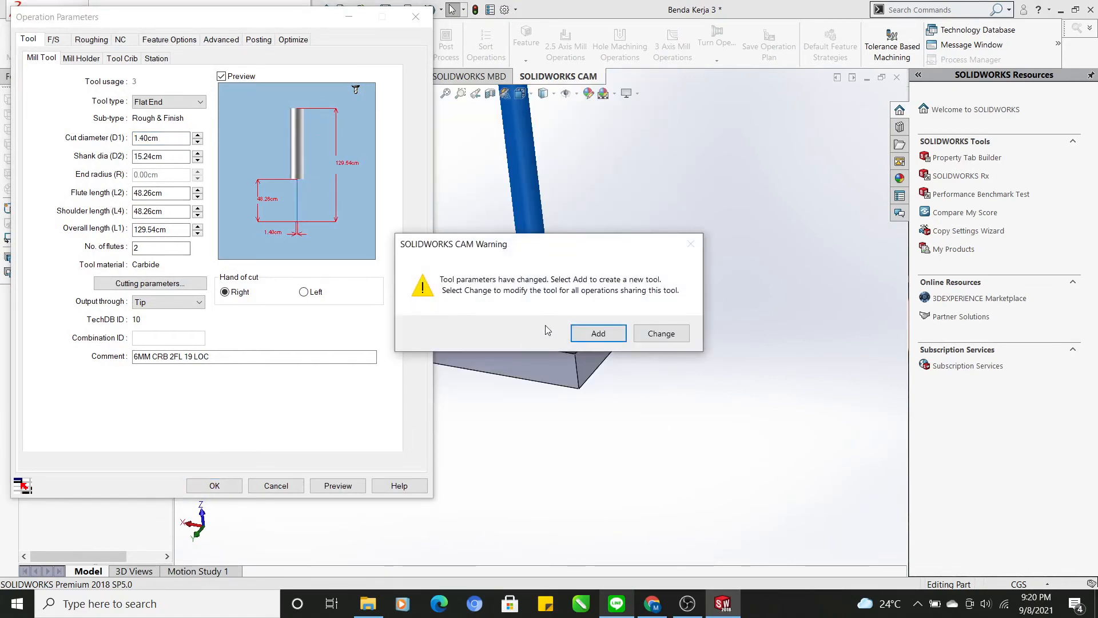
{"action": "left_click", "coordinate": [598, 333]}
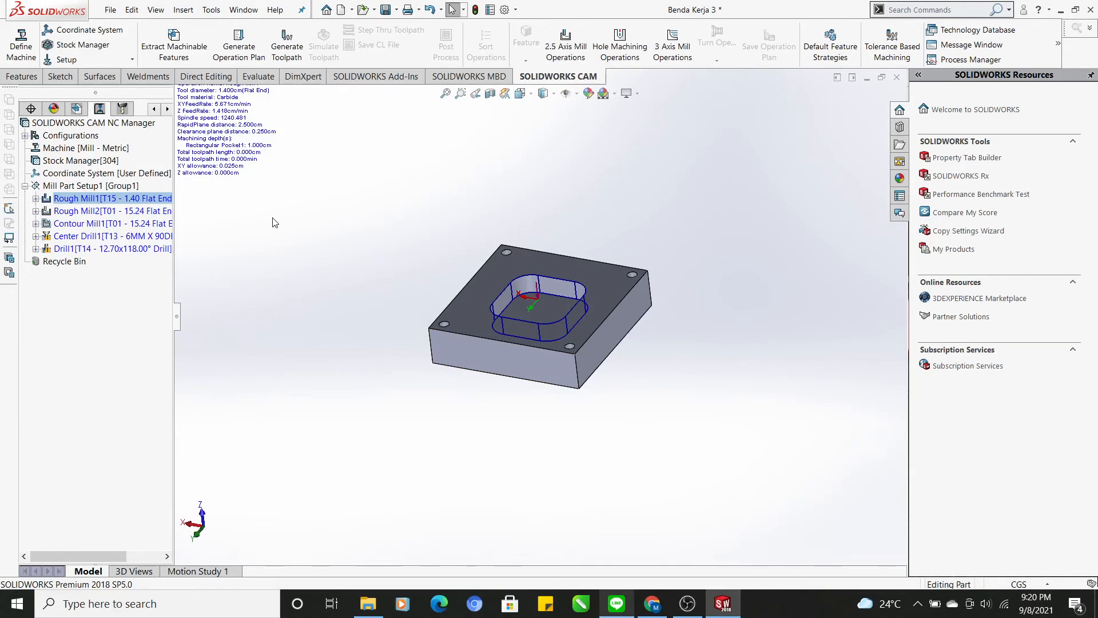
Step: Set the Rough Mill2 flat end tool's cut diameter to 1.4 cm and add it as a new tool
{"action": "left_click", "coordinate": [114, 212]}
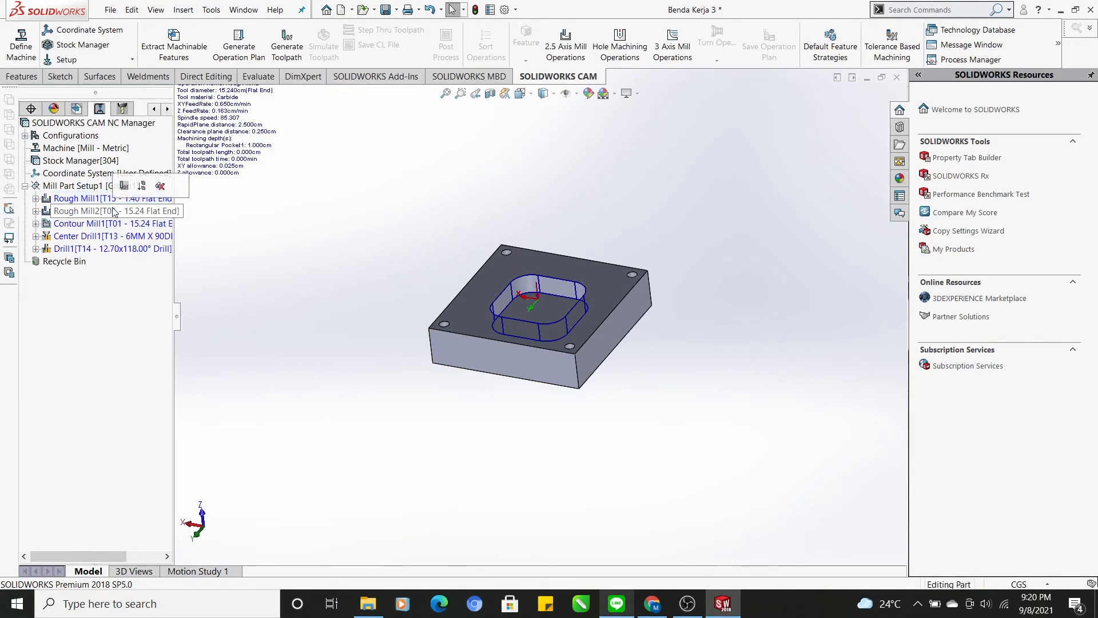
{"action": "right_click", "coordinate": [115, 212]}
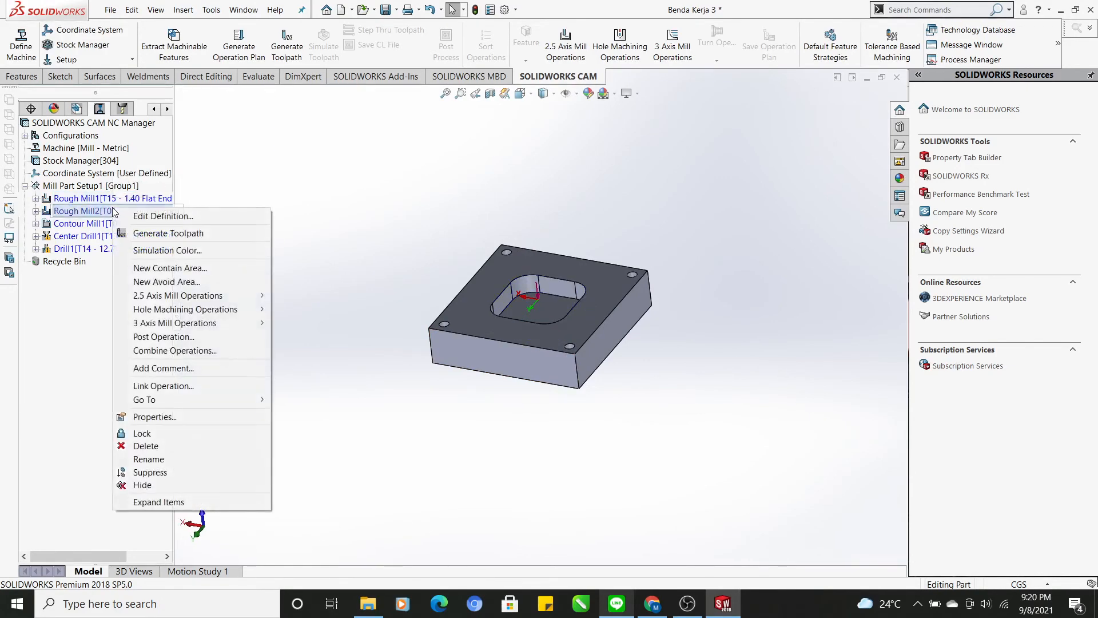
{"action": "left_click", "coordinate": [156, 216]}
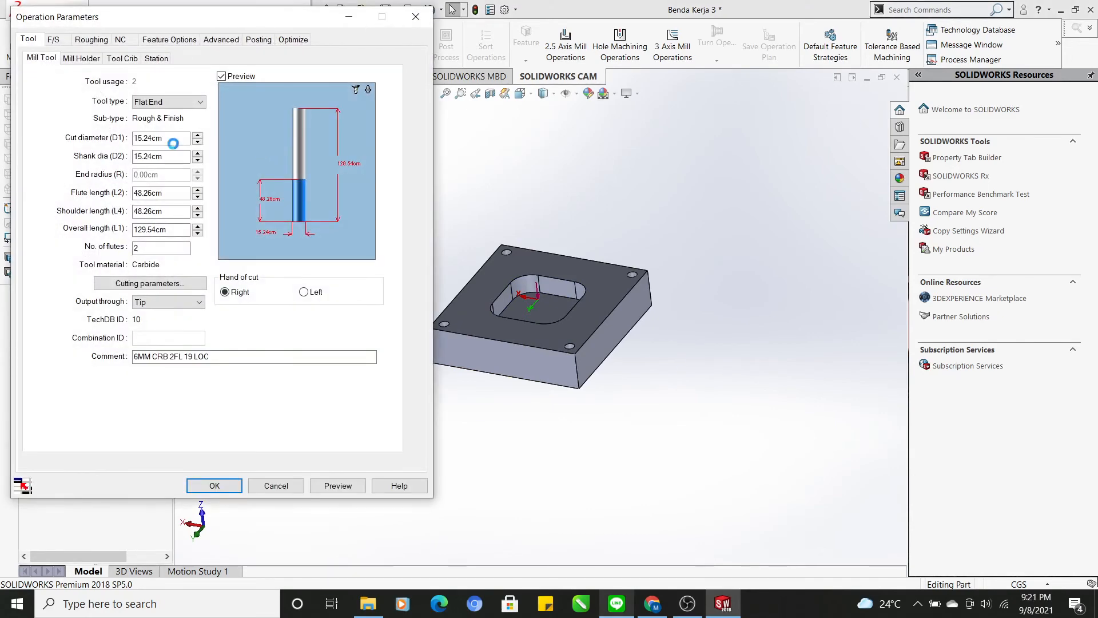
{"action": "left_click", "coordinate": [149, 138]}
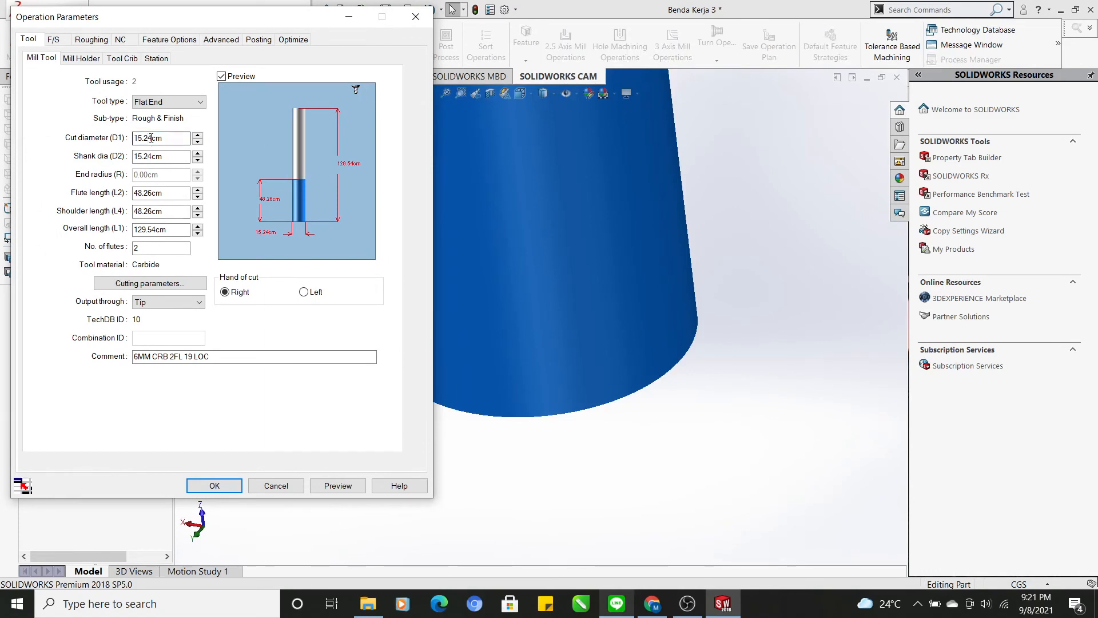
{"action": "key", "text": "BackSpace"}
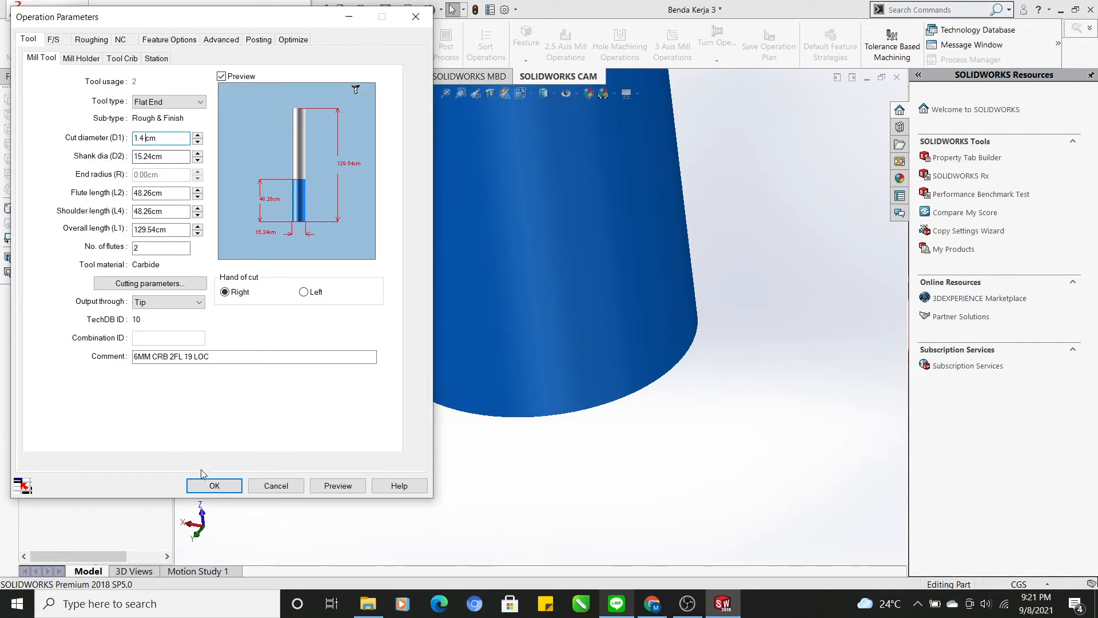
{"action": "left_click", "coordinate": [214, 486]}
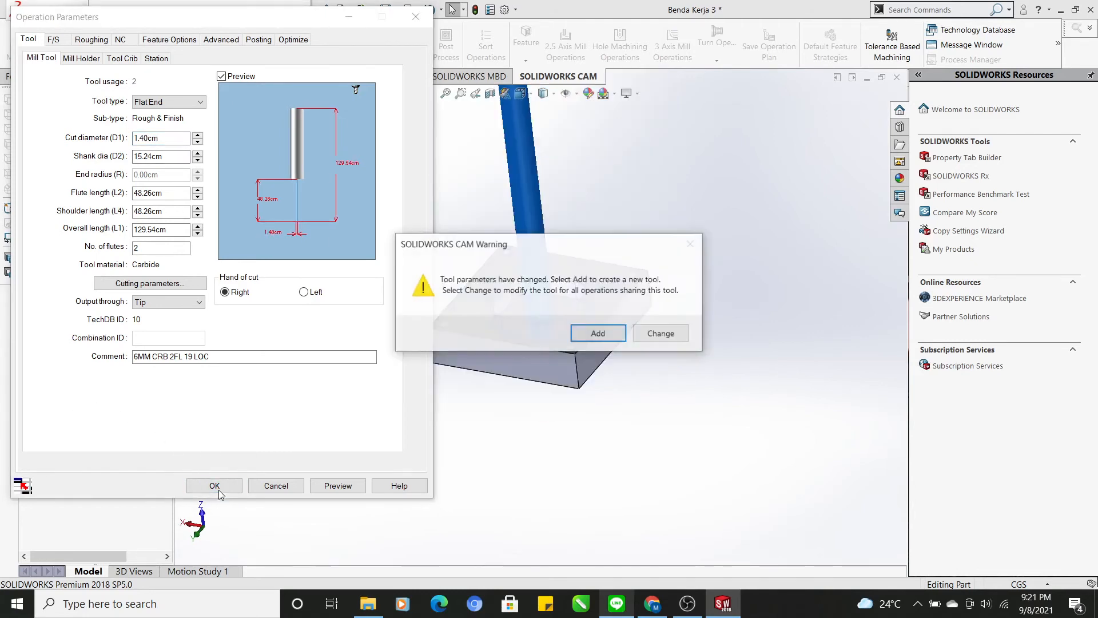
{"action": "left_click", "coordinate": [619, 336]}
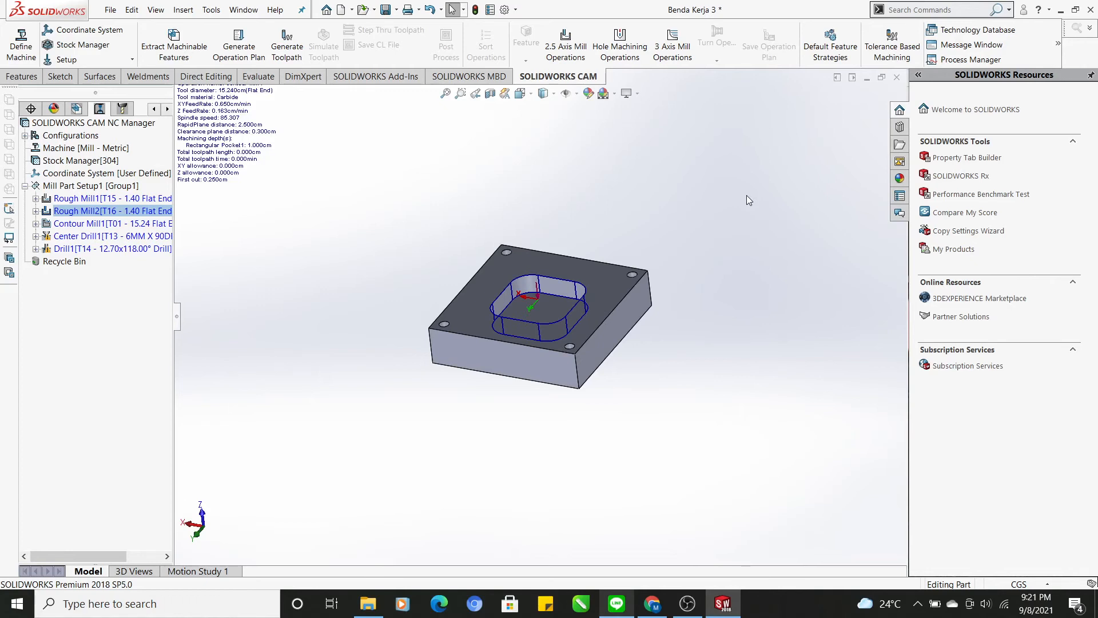
Step: Set the Contour Mill1 flat end tool's cut diameter to 1.4 cm
{"action": "left_click", "coordinate": [152, 226]}
{"action": "right_click", "coordinate": [152, 226]}
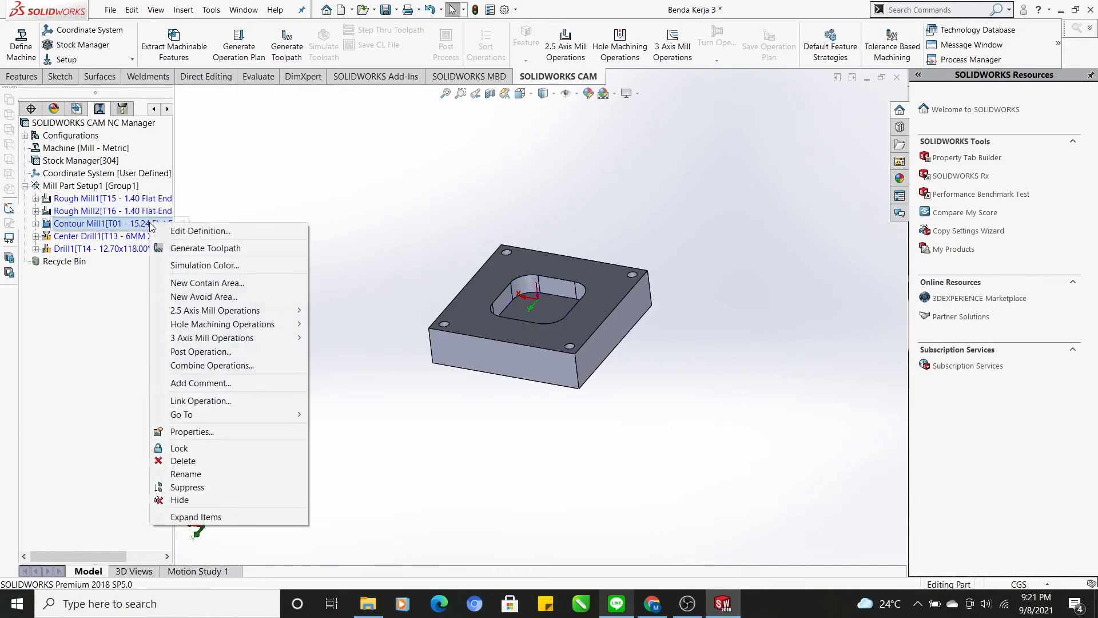
{"action": "left_click", "coordinate": [197, 229]}
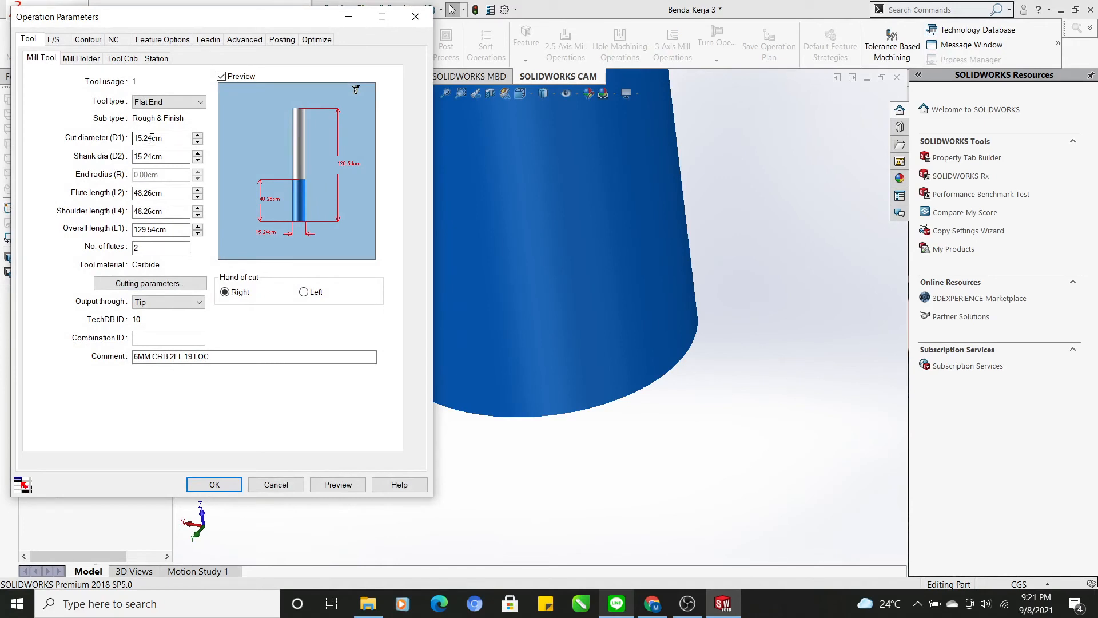
{"action": "left_click", "coordinate": [153, 138]}
{"action": "key", "text": "BackSpace"}
{"action": "key", "text": "BackSpace"}
{"action": "type", "text": "4"}
{"action": "left_click", "coordinate": [215, 485]}
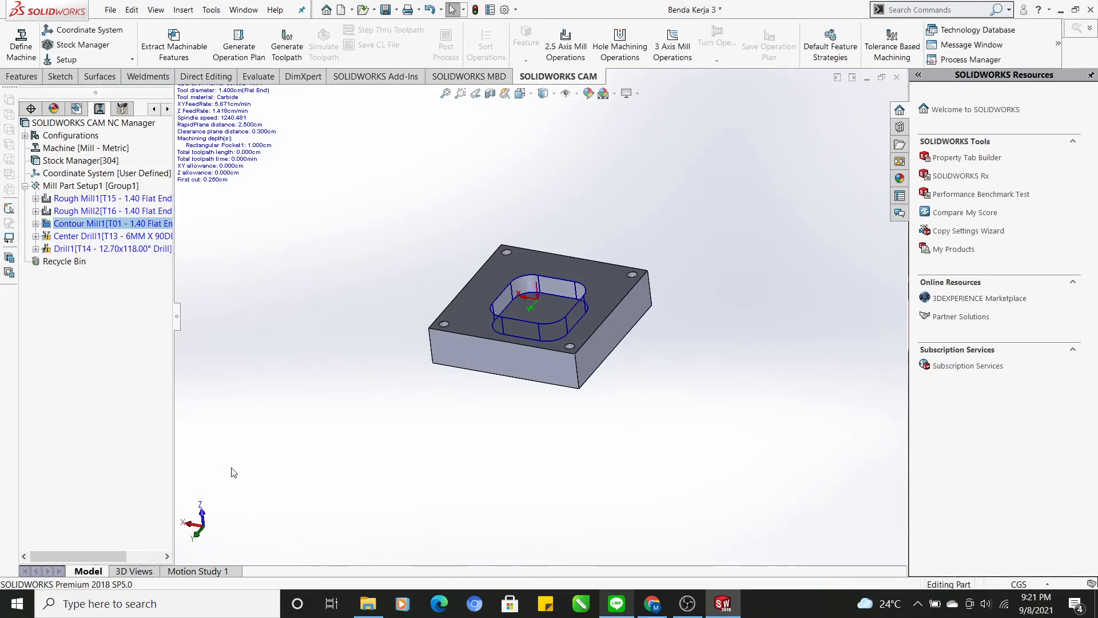
{"action": "left_click", "coordinate": [143, 224]}
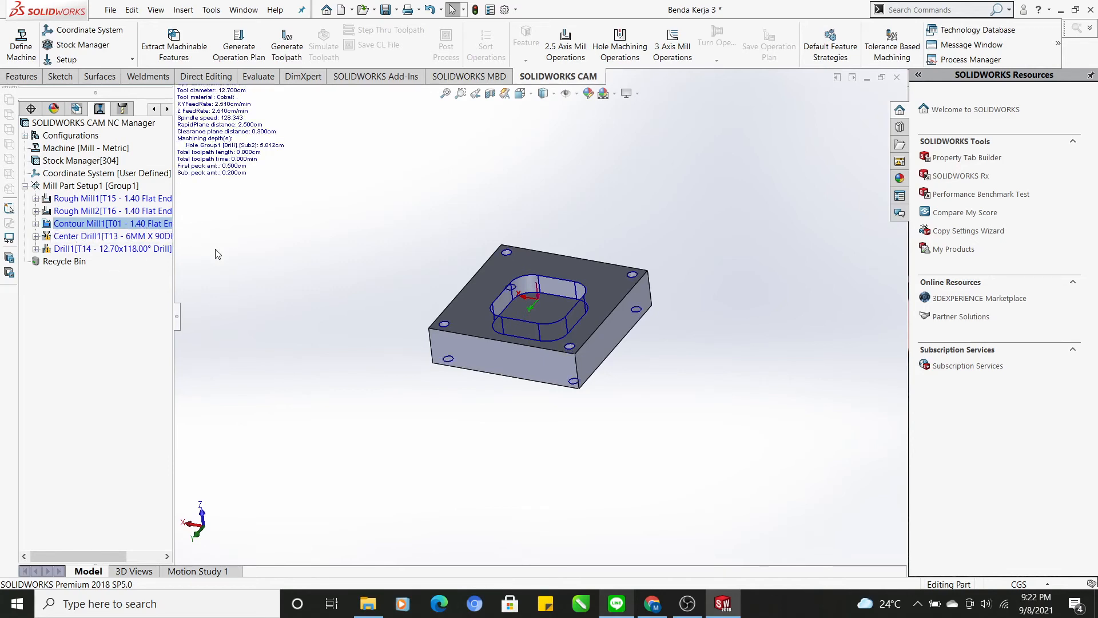
Step: Set the Center Drill1 tool's drill diameter to 0.5 cm
{"action": "left_click", "coordinate": [66, 236]}
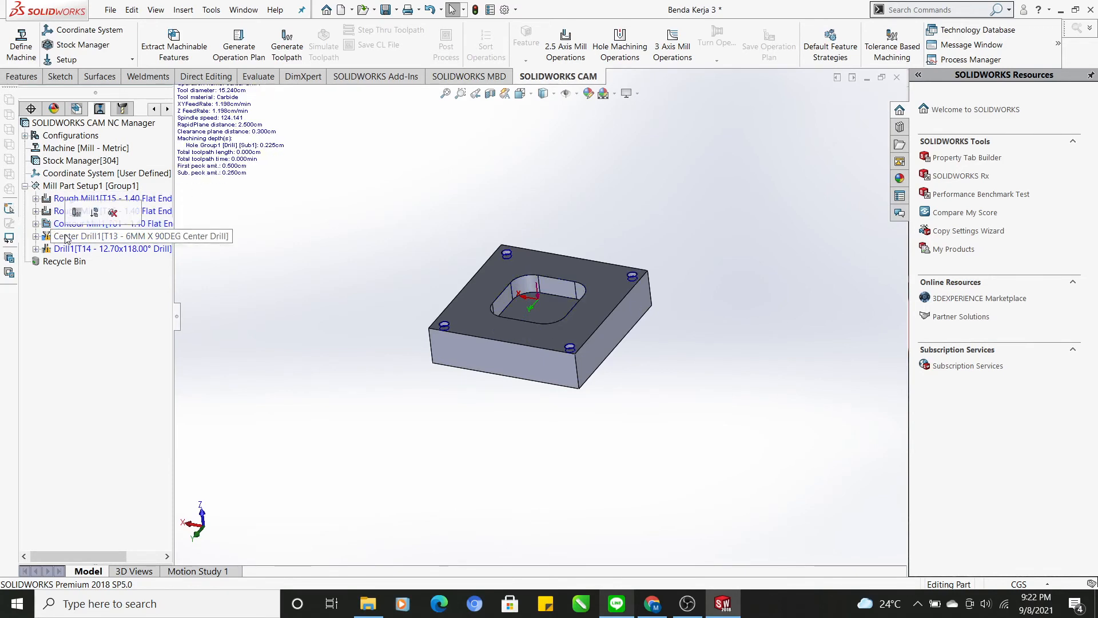
{"action": "right_click", "coordinate": [66, 237]}
{"action": "left_click", "coordinate": [110, 240]}
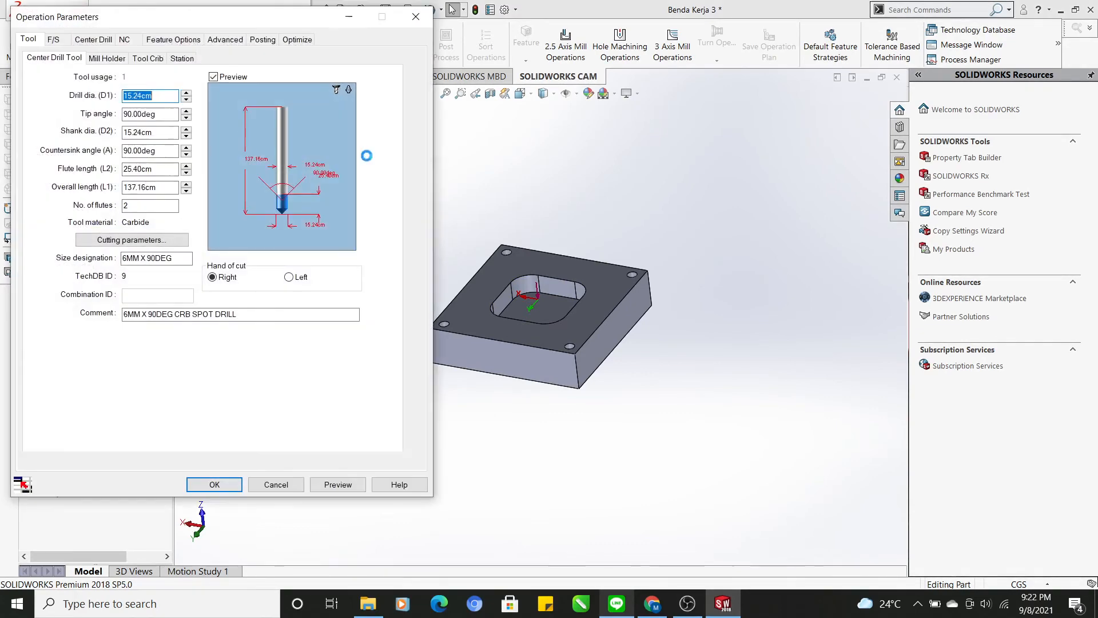
{"action": "left_click", "coordinate": [143, 96]}
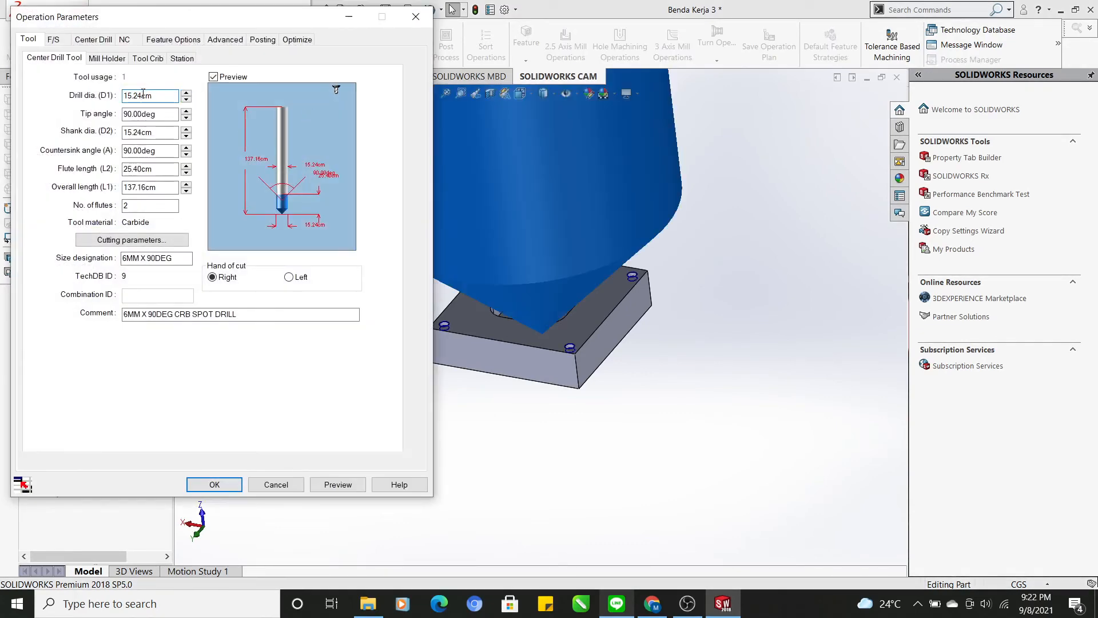
{"action": "key", "text": "BackSpace"}
{"action": "key", "text": "BackSpace"}
{"action": "key", "text": "BackSpace"}
{"action": "key", "text": "BackSpace"}
{"action": "key", "text": "BackSpace"}
{"action": "type", "text": "0.5"}
{"action": "key", "text": "Return"}
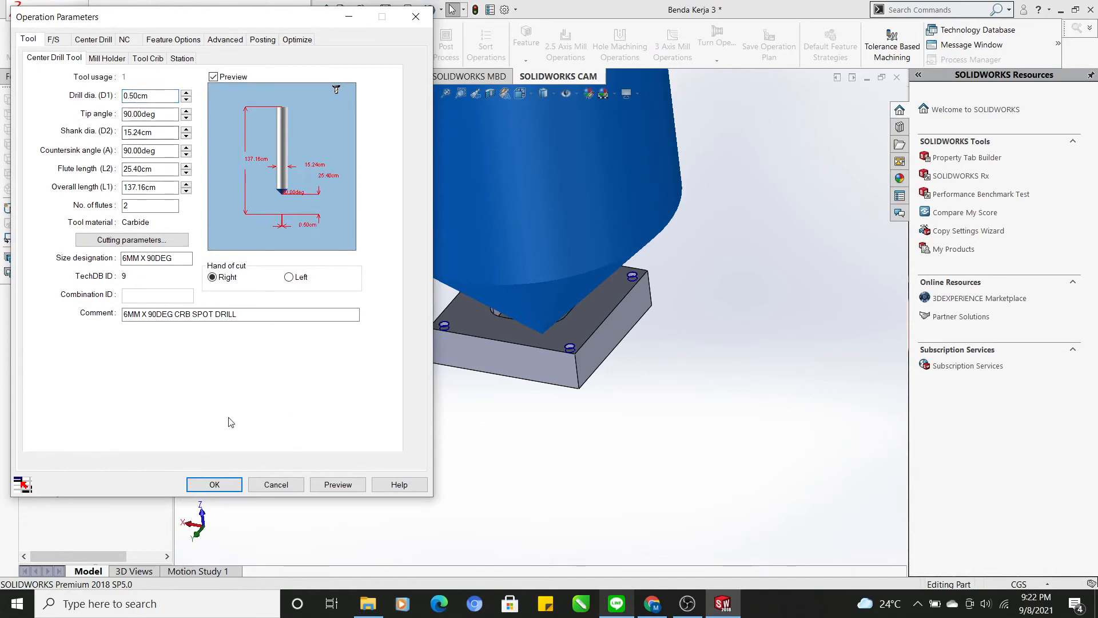
{"action": "left_click", "coordinate": [215, 485]}
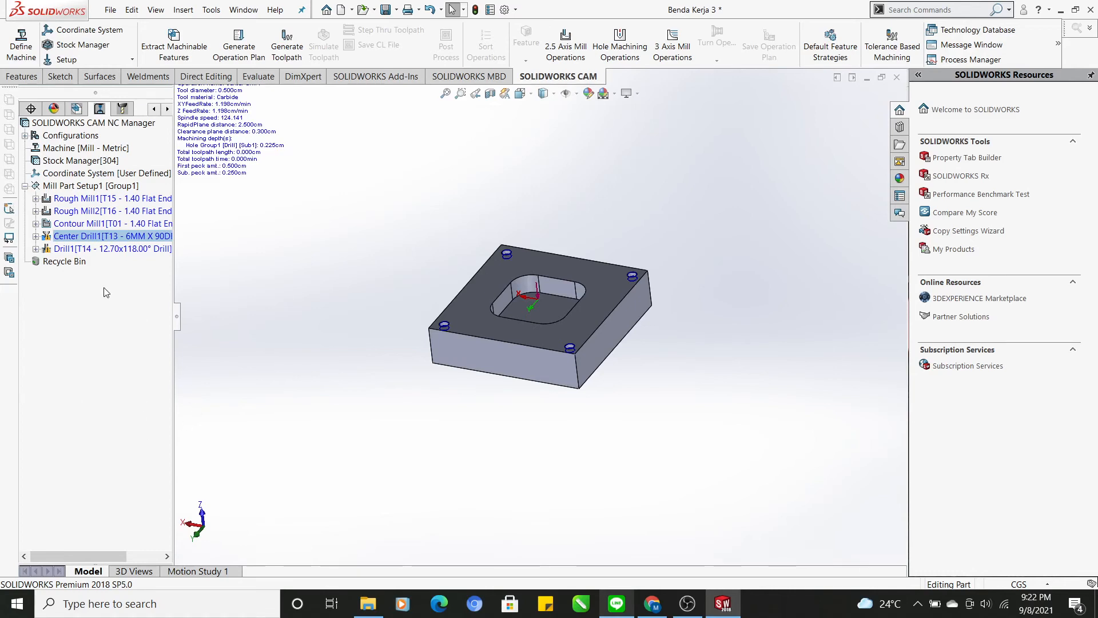
Step: Set the Drill1 tool's diameter to 0.5 cm
{"action": "right_click", "coordinate": [80, 249]}
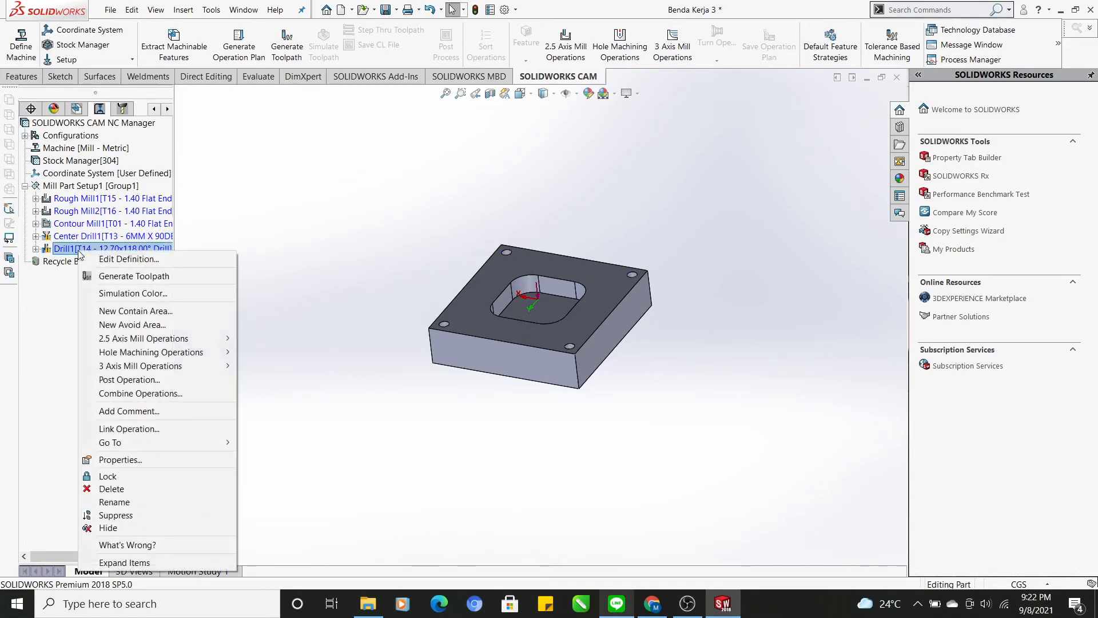
{"action": "left_click", "coordinate": [161, 260]}
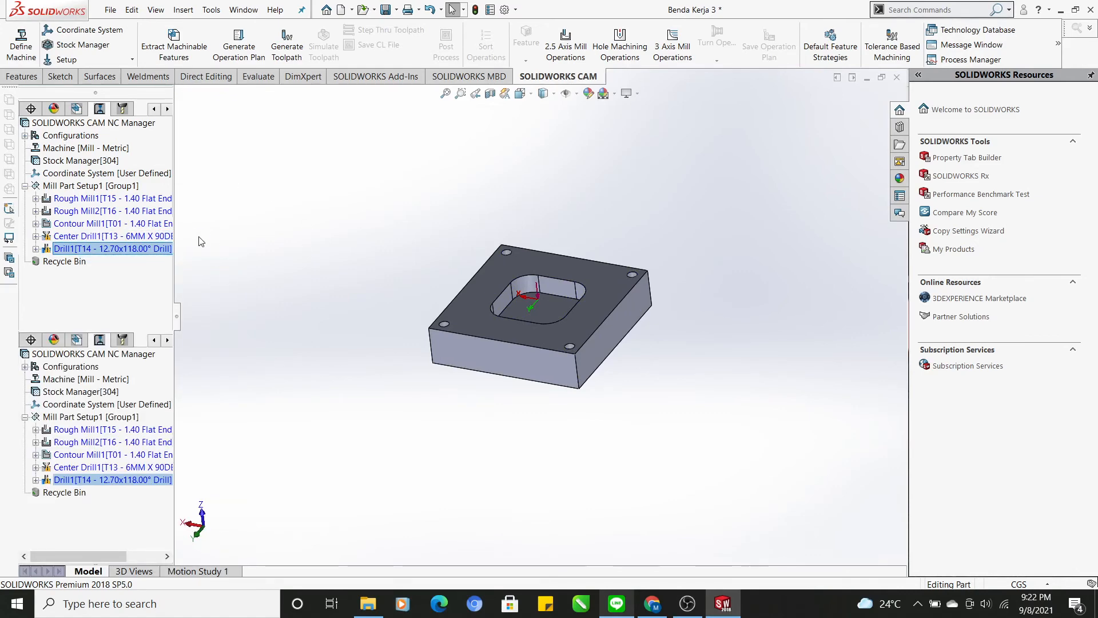
{"action": "left_click", "coordinate": [158, 102]}
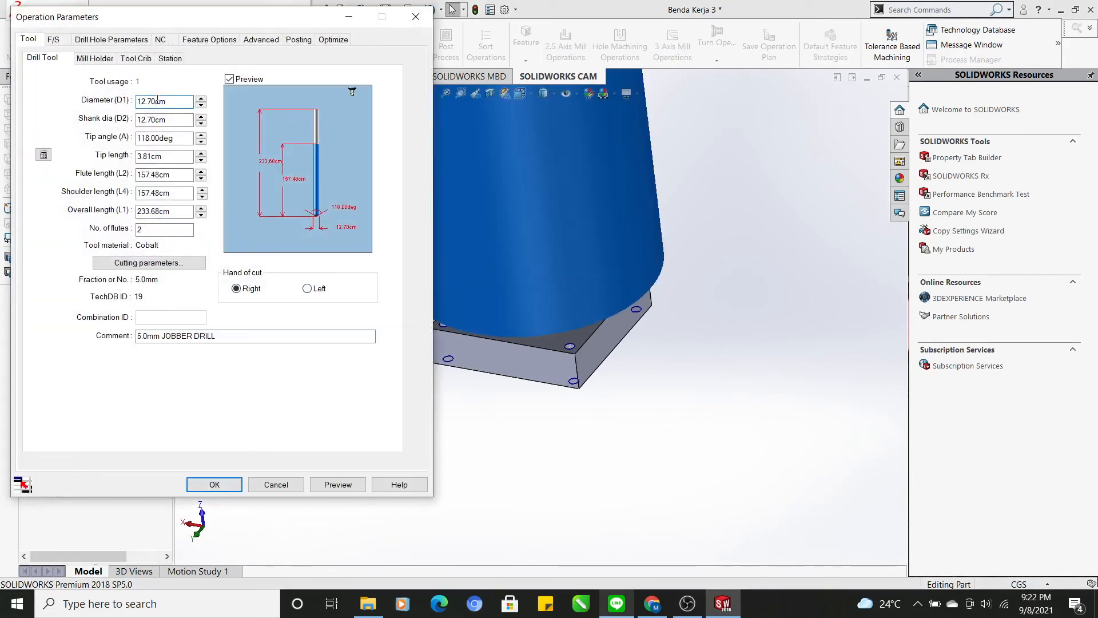
{"action": "key", "text": "BackSpace"}
{"action": "key", "text": "BackSpace"}
{"action": "type", "text": "0."}
{"action": "left_click", "coordinate": [215, 485]}
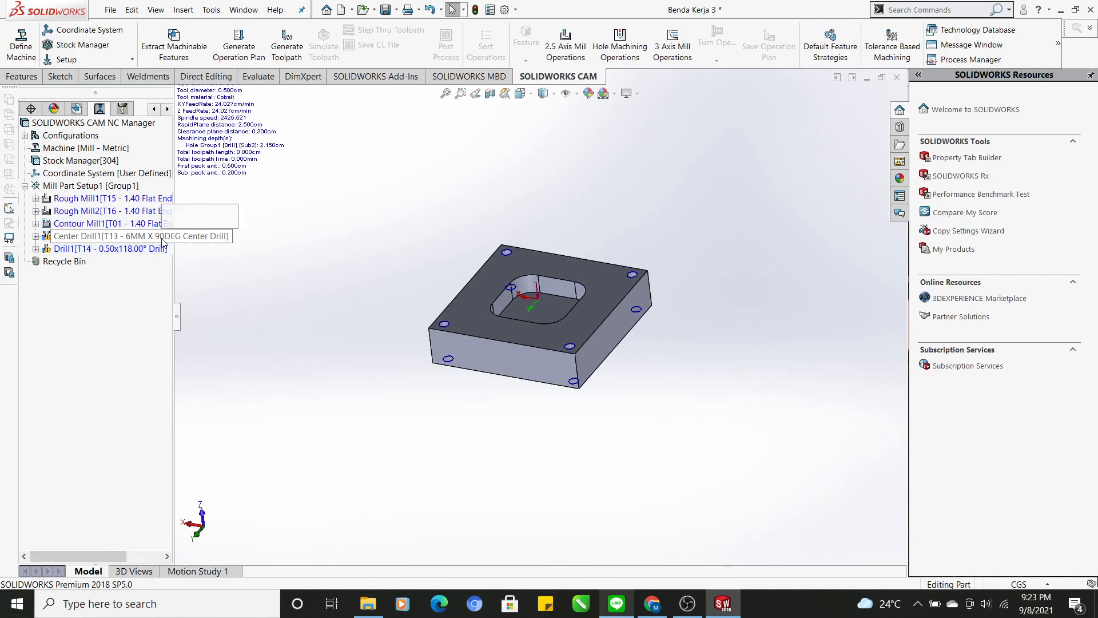
Step: Reorder the operations so Center Drill1 runs first and Drill1 second, ahead of the rough and contour milling
{"action": "left_click_drag", "start_coordinate": [74, 237], "coordinate": [86, 190]}
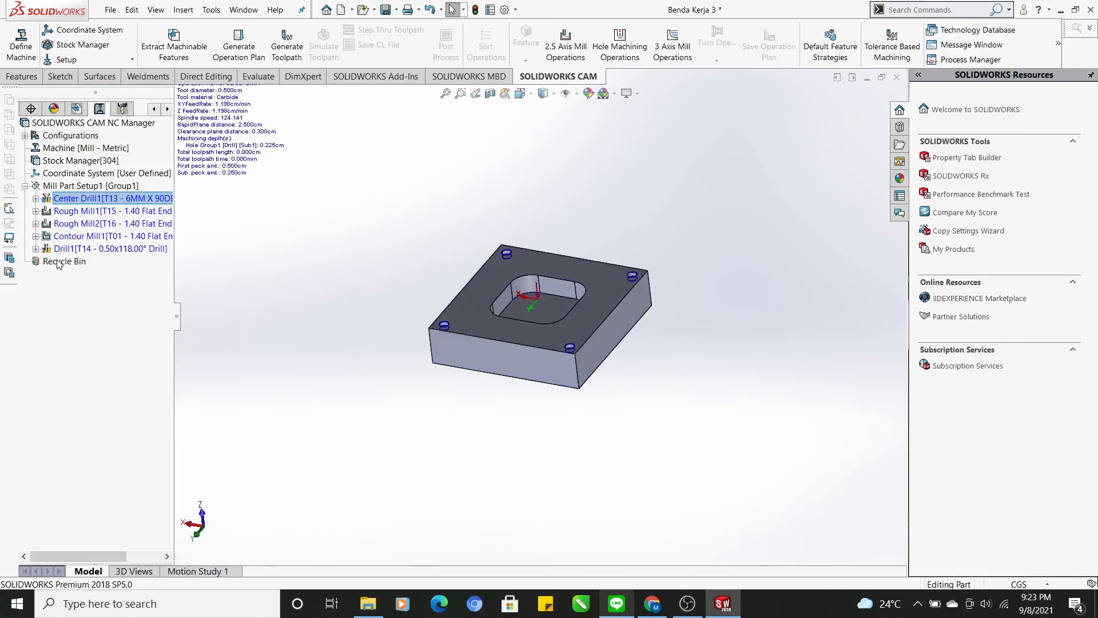
{"action": "left_click", "coordinate": [98, 234]}
{"action": "left_click_drag", "start_coordinate": [97, 234], "coordinate": [140, 201]}
{"action": "left_click", "coordinate": [140, 199]}
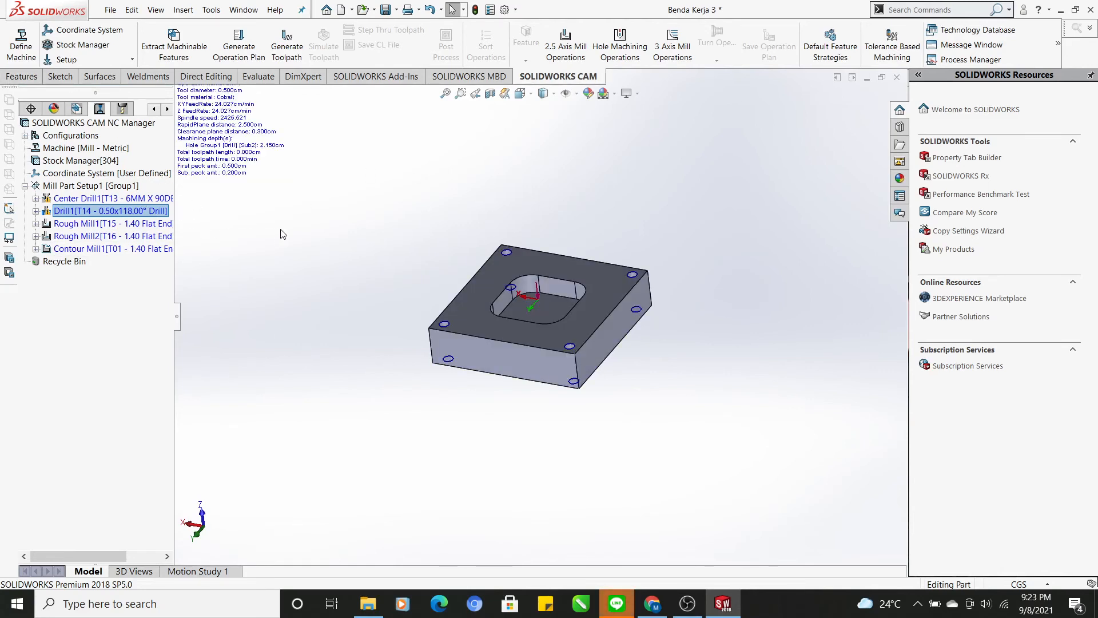
Step: Combine Rough Mill1 and Rough Mill2 into one operation, copying parameters from Rough Mill1 and regenerating the toolpath
{"action": "left_click", "coordinate": [118, 225]}
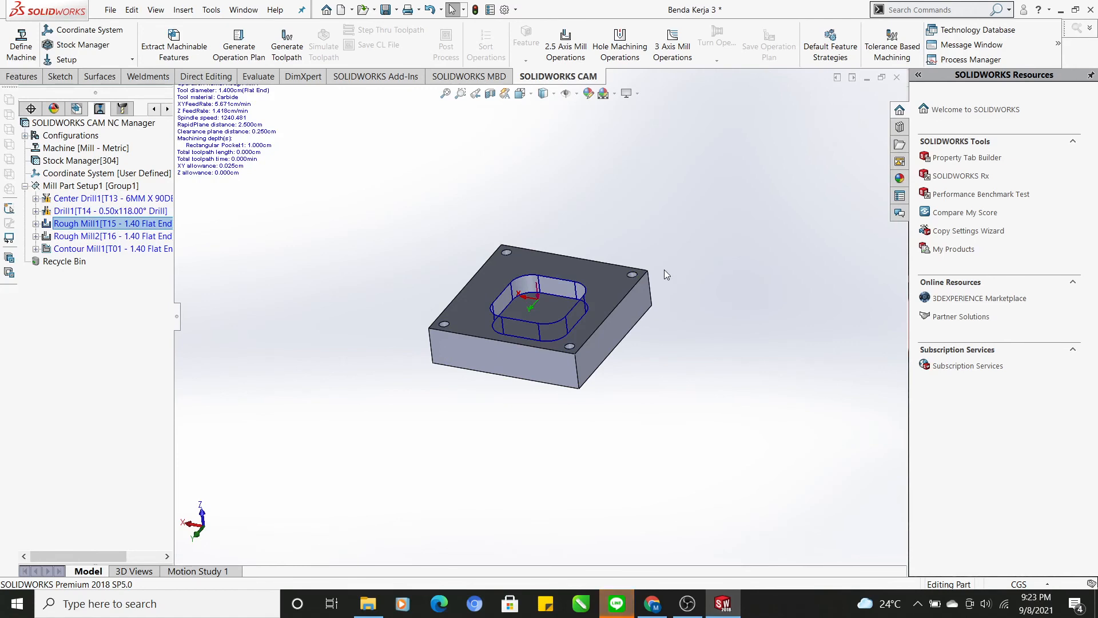
{"action": "left_click", "coordinate": [116, 237]}
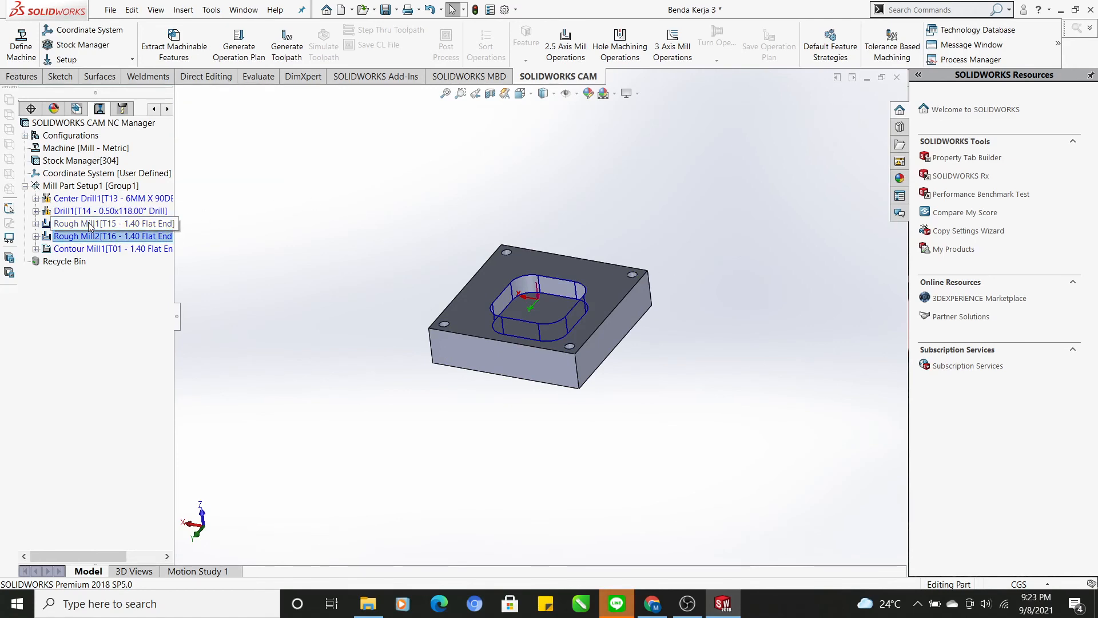
{"action": "left_click", "coordinate": [90, 227], "text": "ctrl"}
{"action": "right_click", "coordinate": [90, 226]}
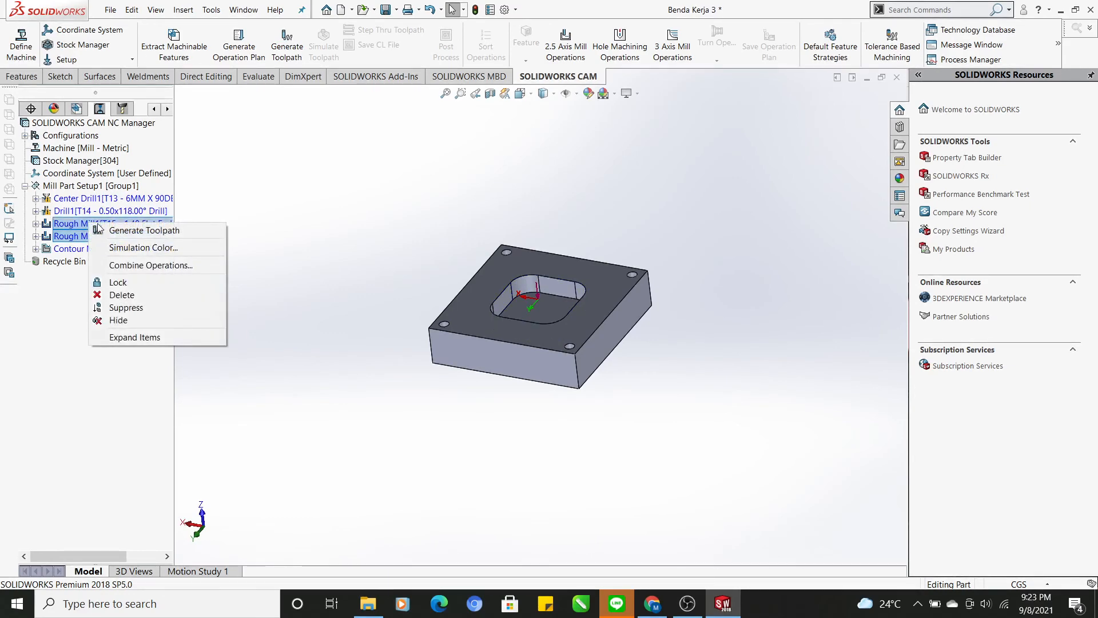
{"action": "left_click", "coordinate": [169, 264]}
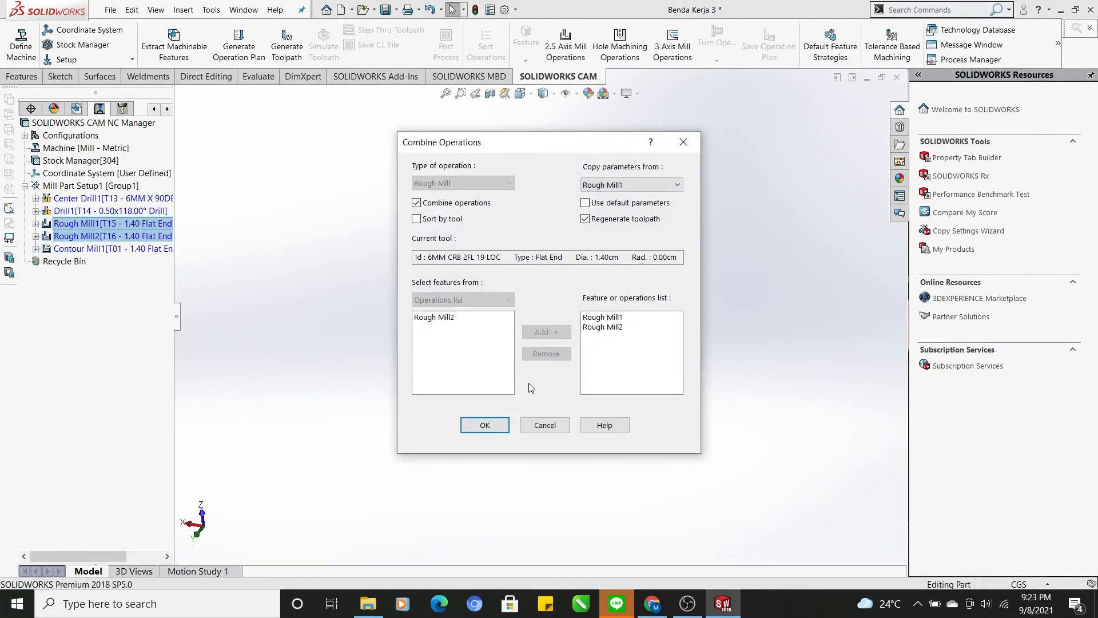
{"action": "left_click", "coordinate": [484, 424]}
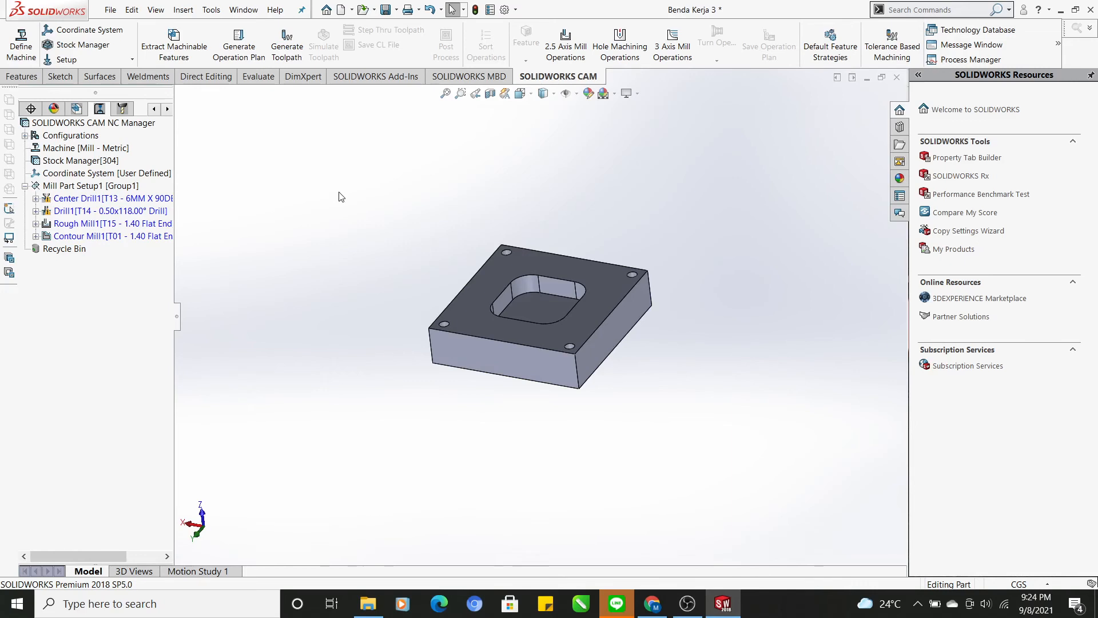
Step: Generate the toolpaths for all operations and set up the toolpath simulation at speed 31, stopping at each Next Operation
{"action": "left_click", "coordinate": [292, 50]}
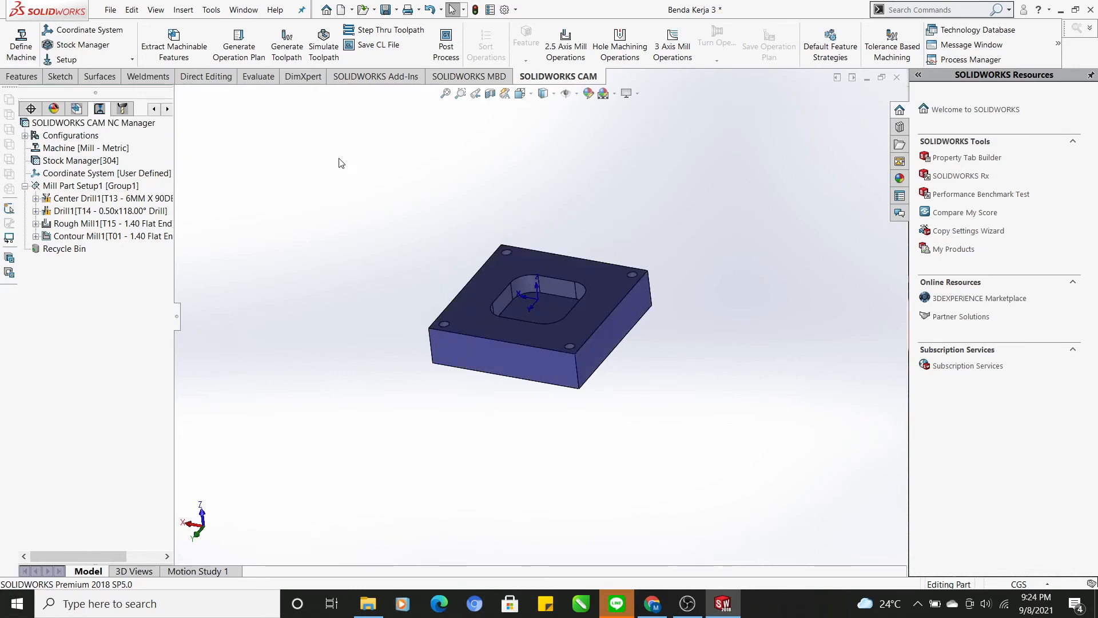
{"action": "left_click", "coordinate": [324, 52]}
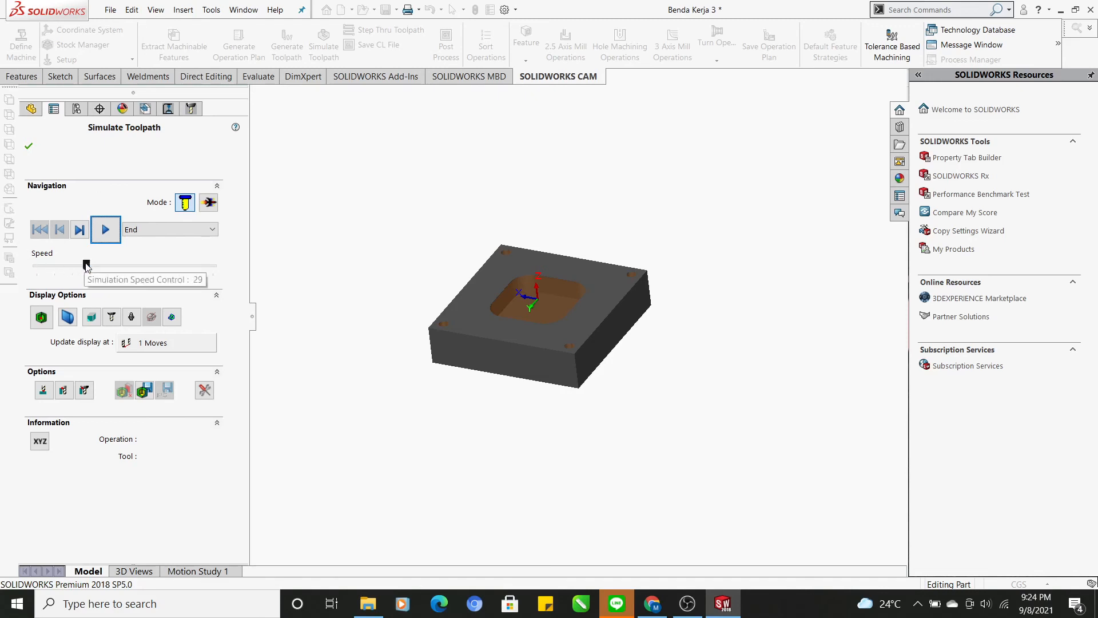
{"action": "left_click_drag", "start_coordinate": [87, 265], "coordinate": [51, 267]}
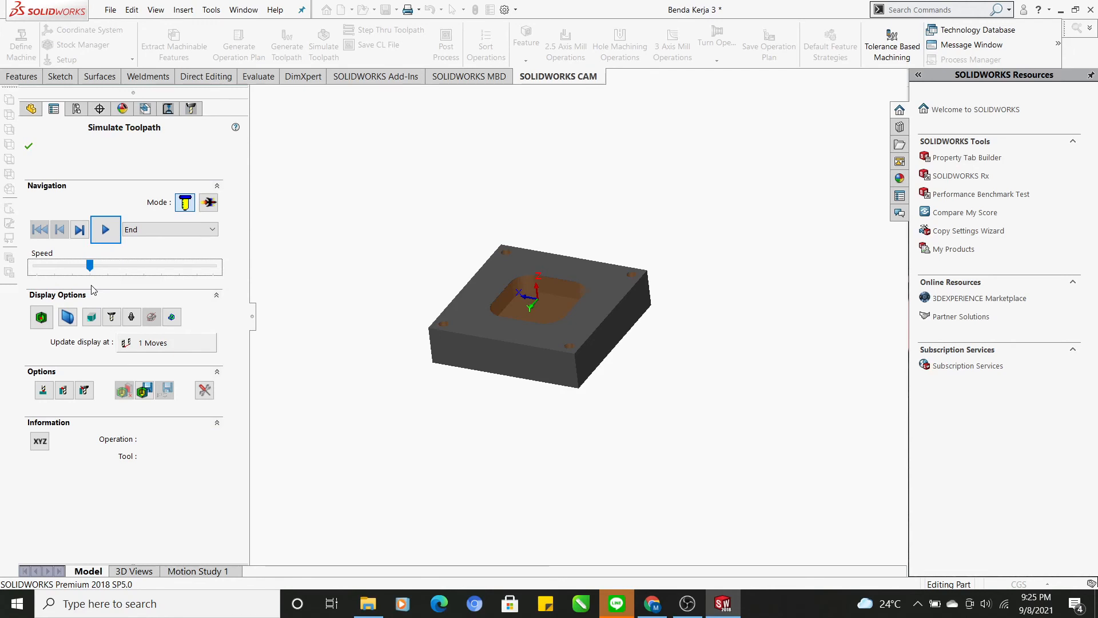
{"action": "left_click", "coordinate": [197, 230]}
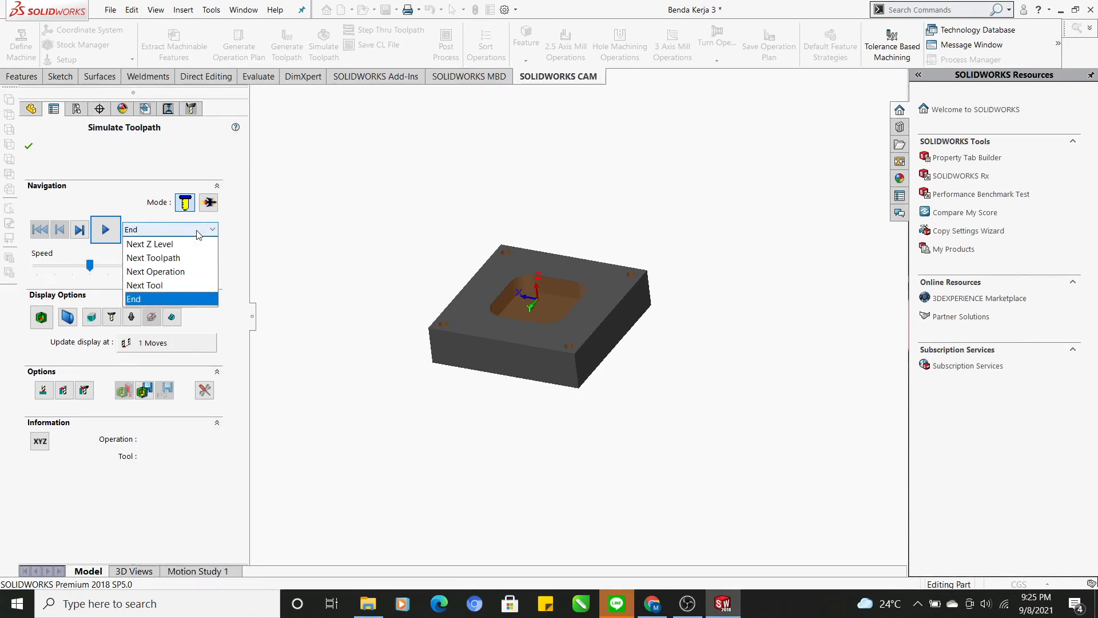
{"action": "left_click", "coordinate": [199, 273]}
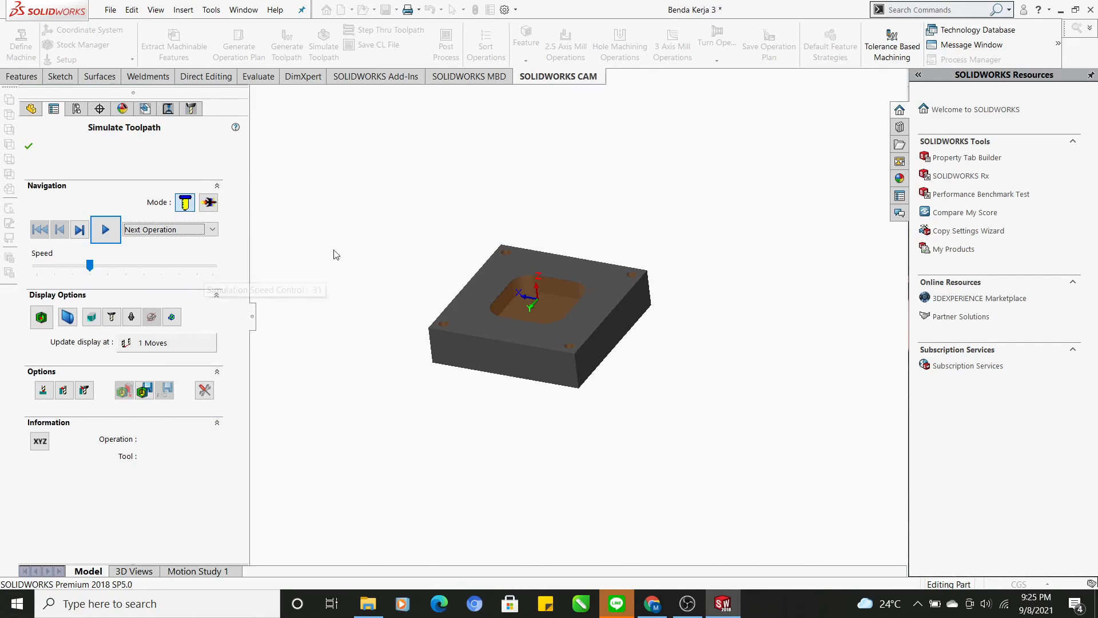
Step: Run the cutting simulation one operation at a time through Center Drill1, Drill1, Rough Mill1 and Contour Mill1
{"action": "left_click", "coordinate": [106, 230]}
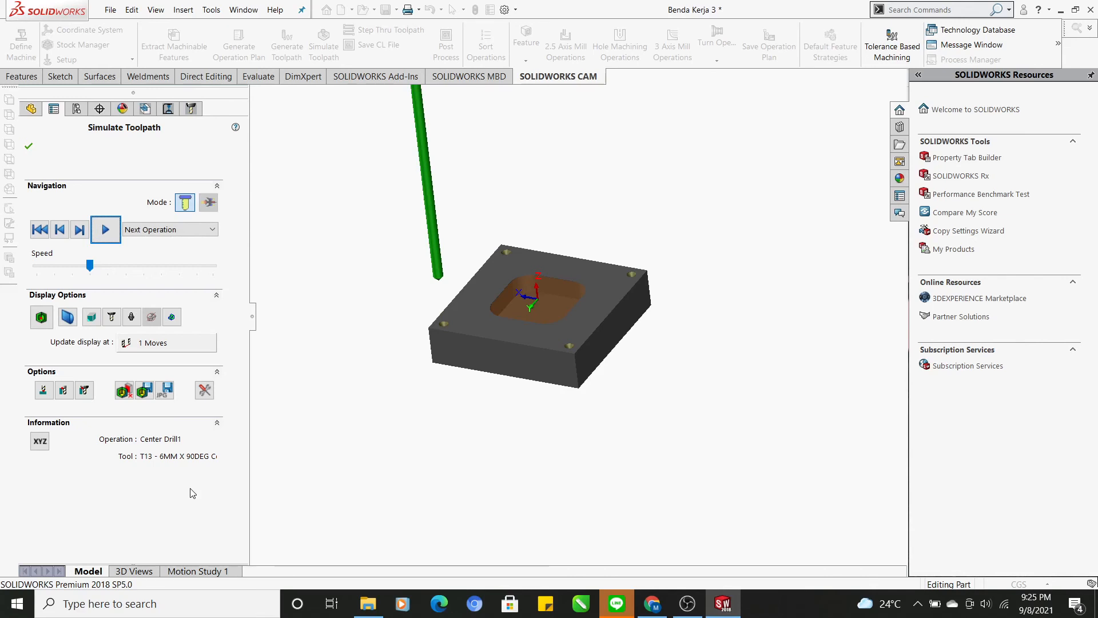
{"action": "left_click", "coordinate": [106, 230]}
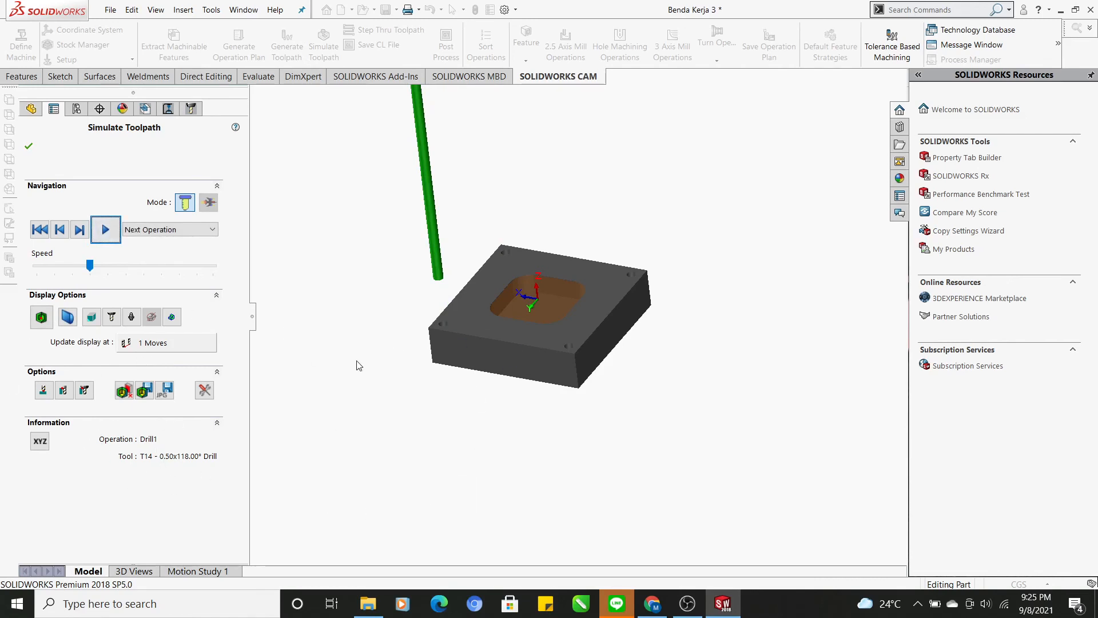
{"action": "left_click", "coordinate": [105, 230]}
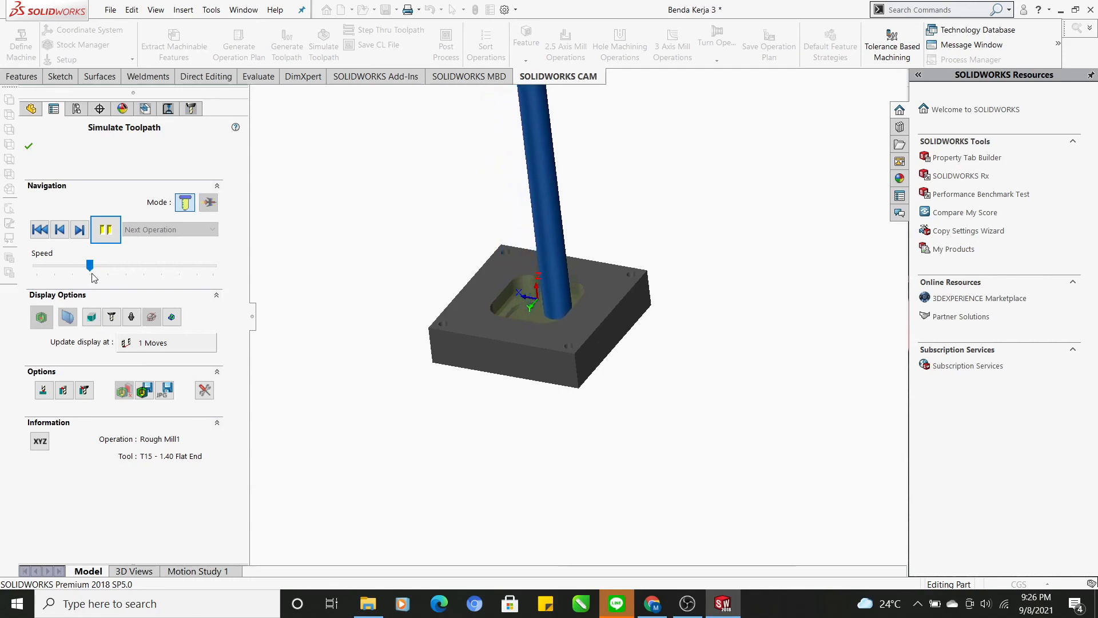
{"action": "scroll", "coordinate": [544, 311], "scroll_direction": "down", "scroll_amount": 2}
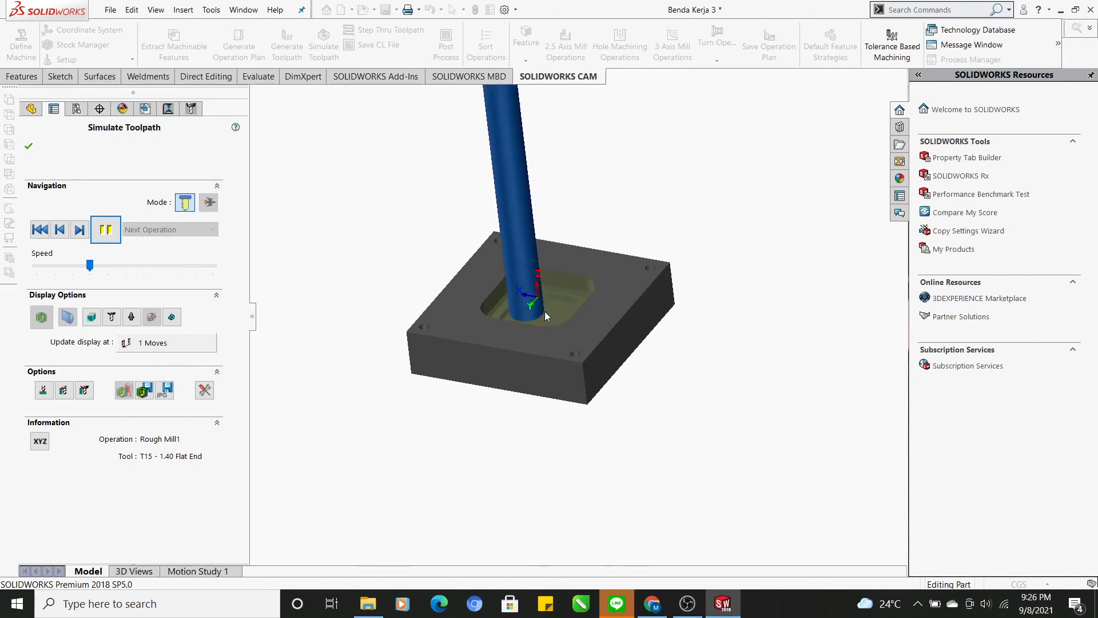
{"action": "scroll", "coordinate": [545, 312], "scroll_direction": "down", "scroll_amount": 2}
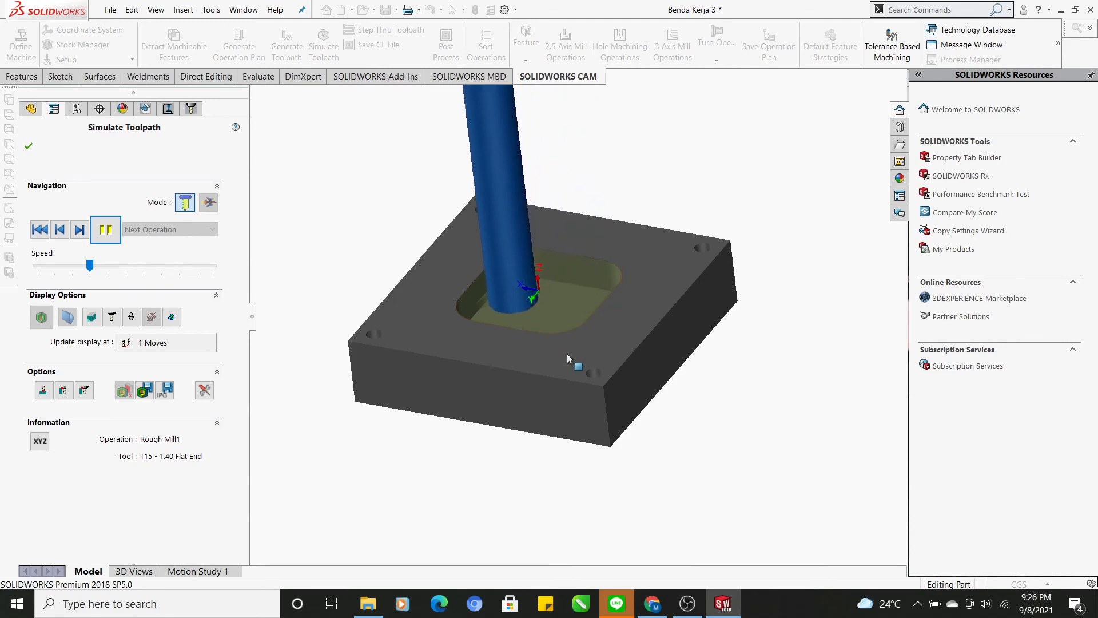
{"action": "scroll", "coordinate": [567, 353], "scroll_direction": "up", "scroll_amount": 2}
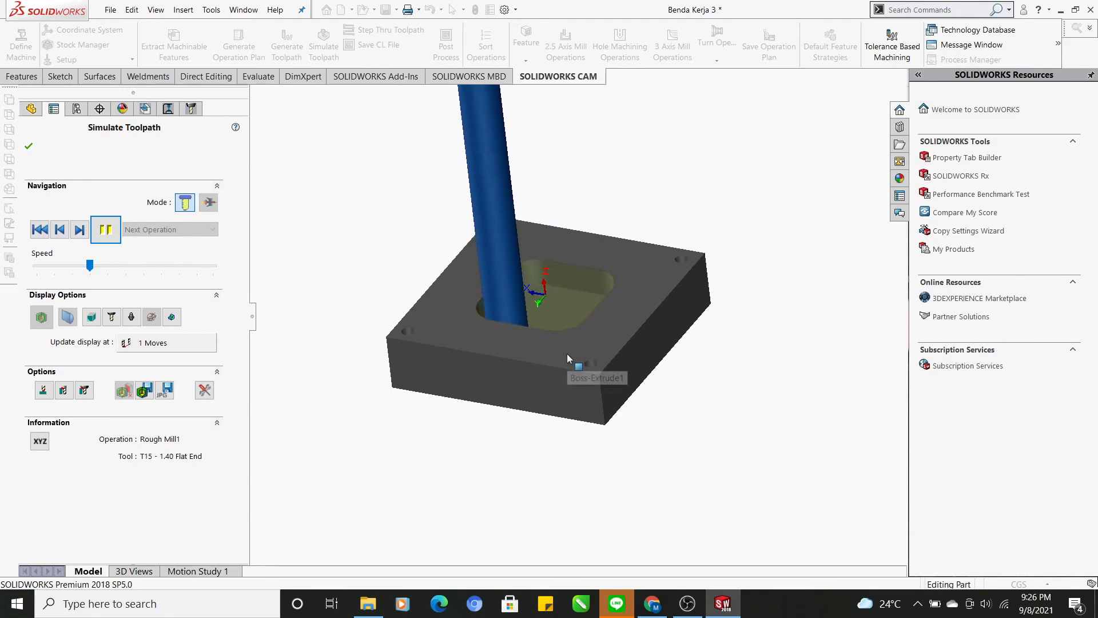
{"action": "scroll", "coordinate": [567, 355], "scroll_direction": "up", "scroll_amount": 1}
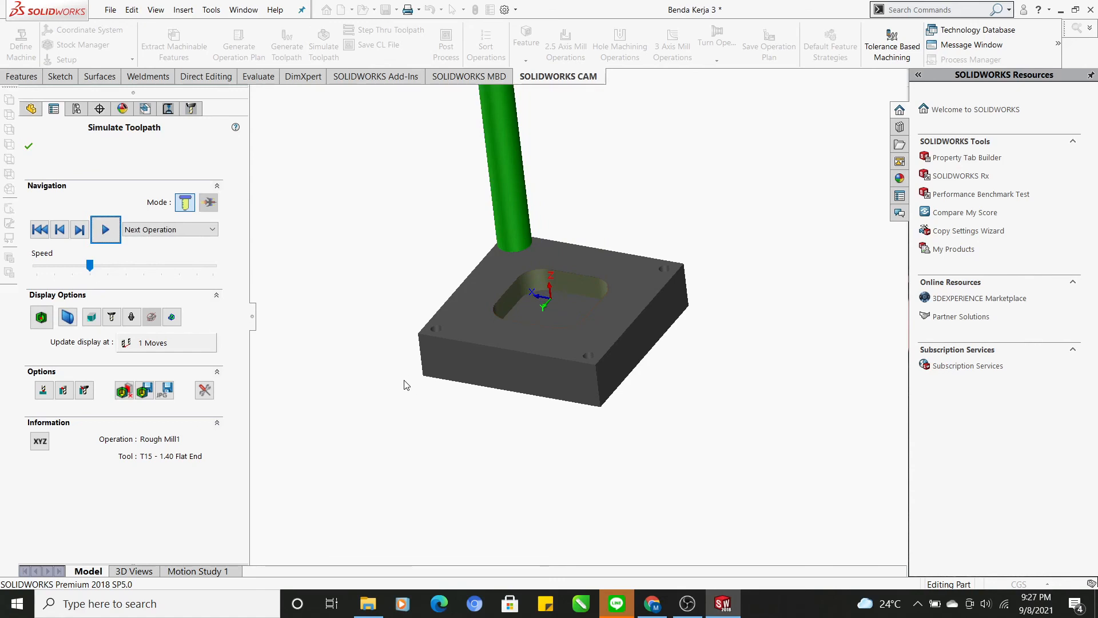
{"action": "left_click", "coordinate": [114, 237]}
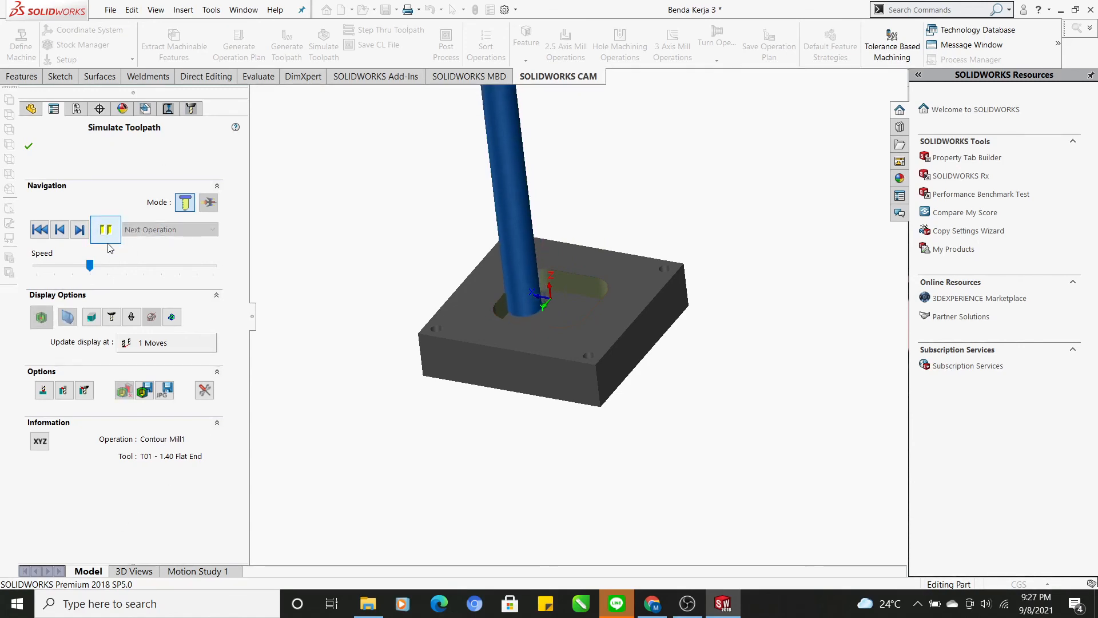